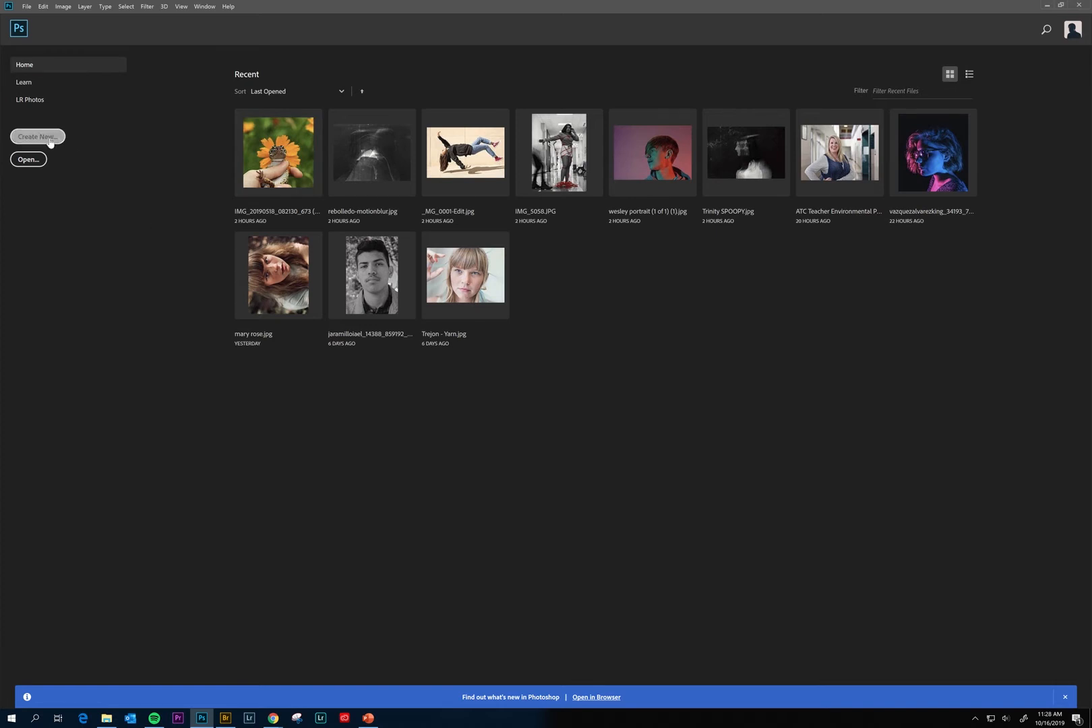
Bring up the New Document dialog from the Home screen's Create New option.
click(51, 140)
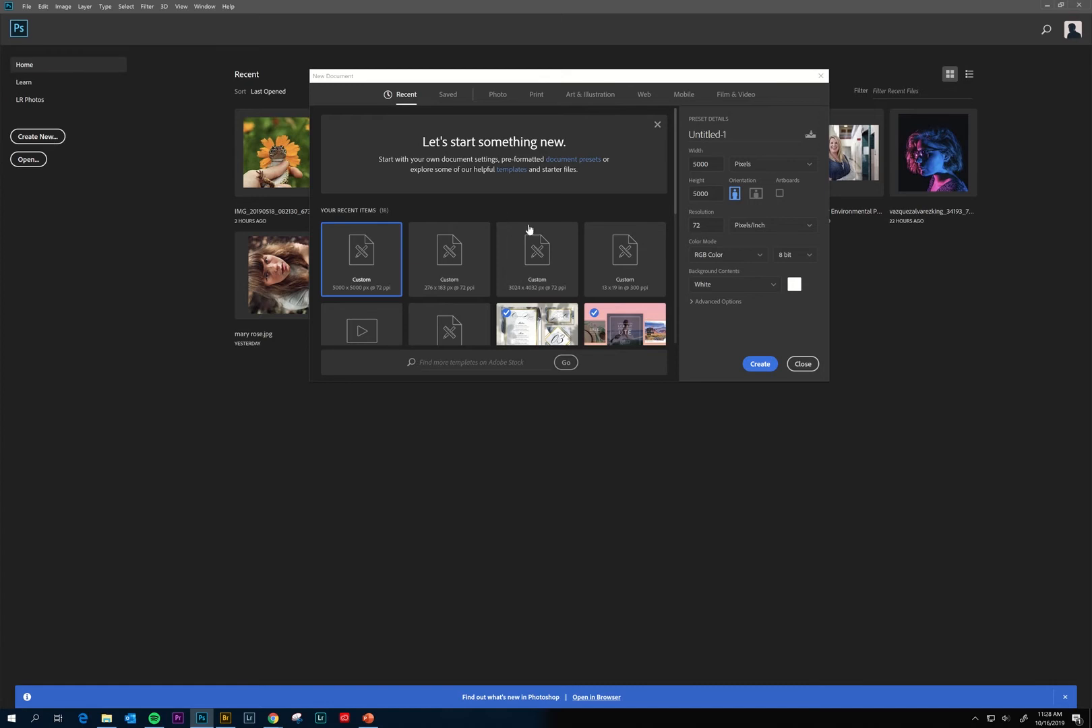
Create a blank 2000 × 2000 px, 300 ppi document from the Art & Illustration presets.
click(803, 364)
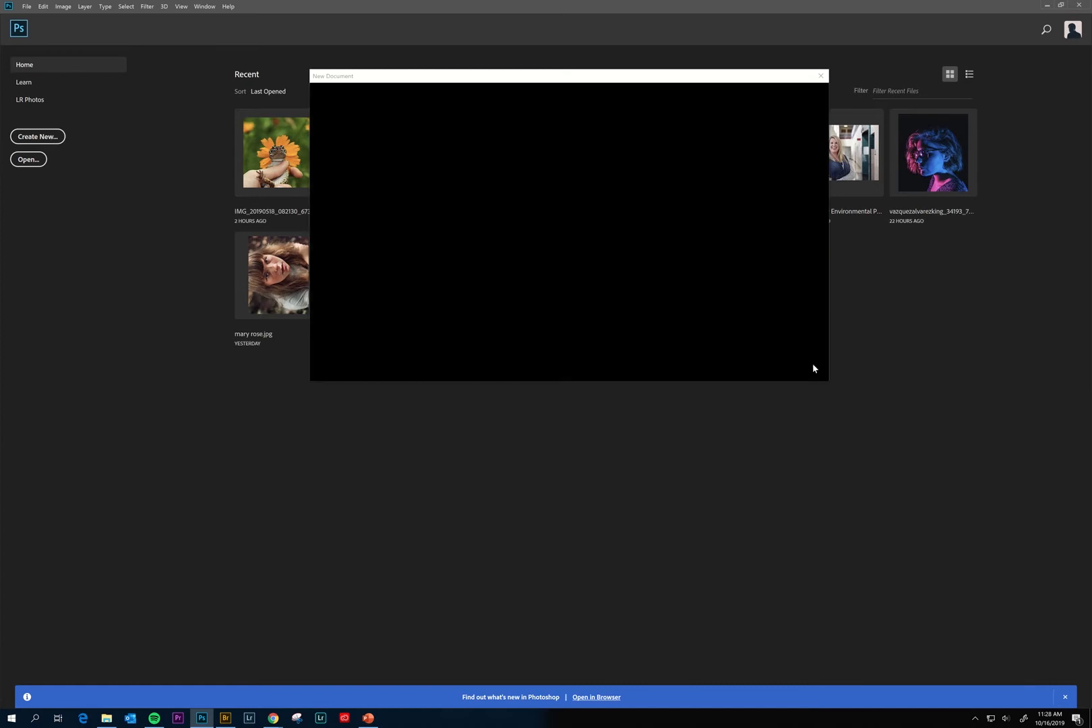
click(26, 8)
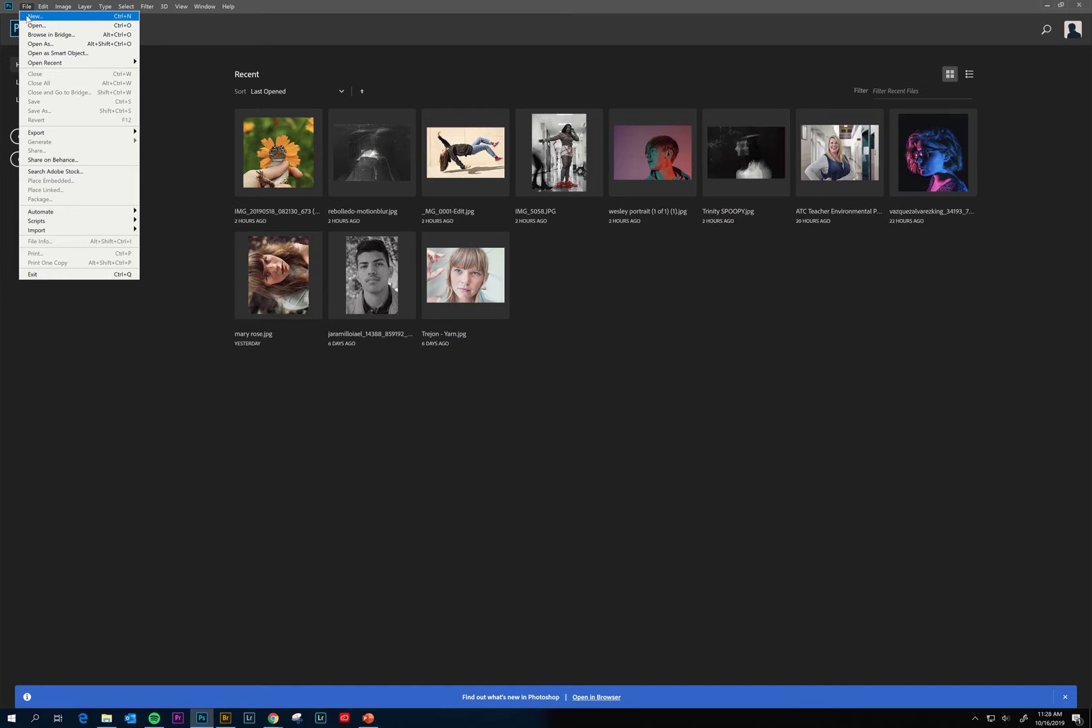
click(33, 16)
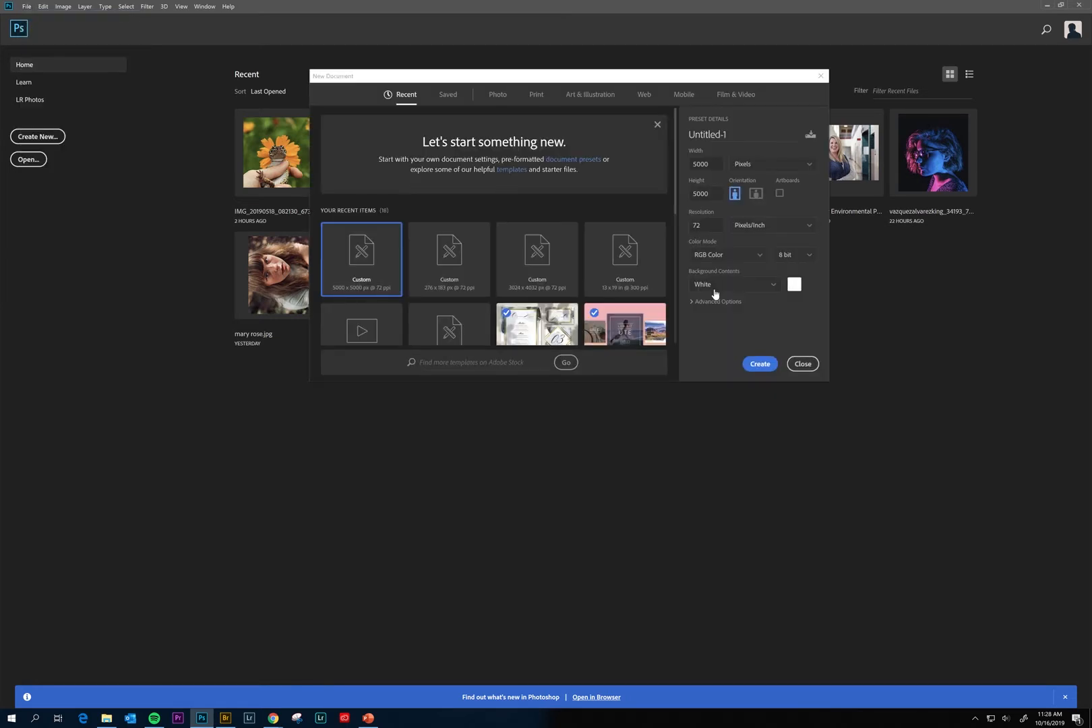
click(602, 98)
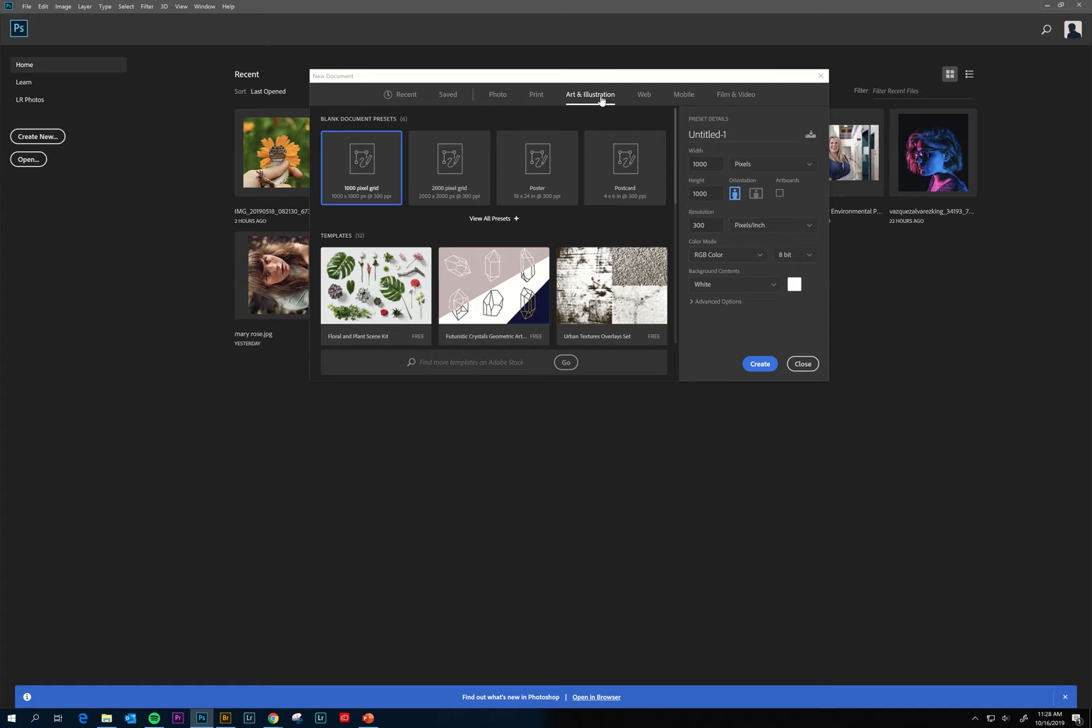
click(455, 155)
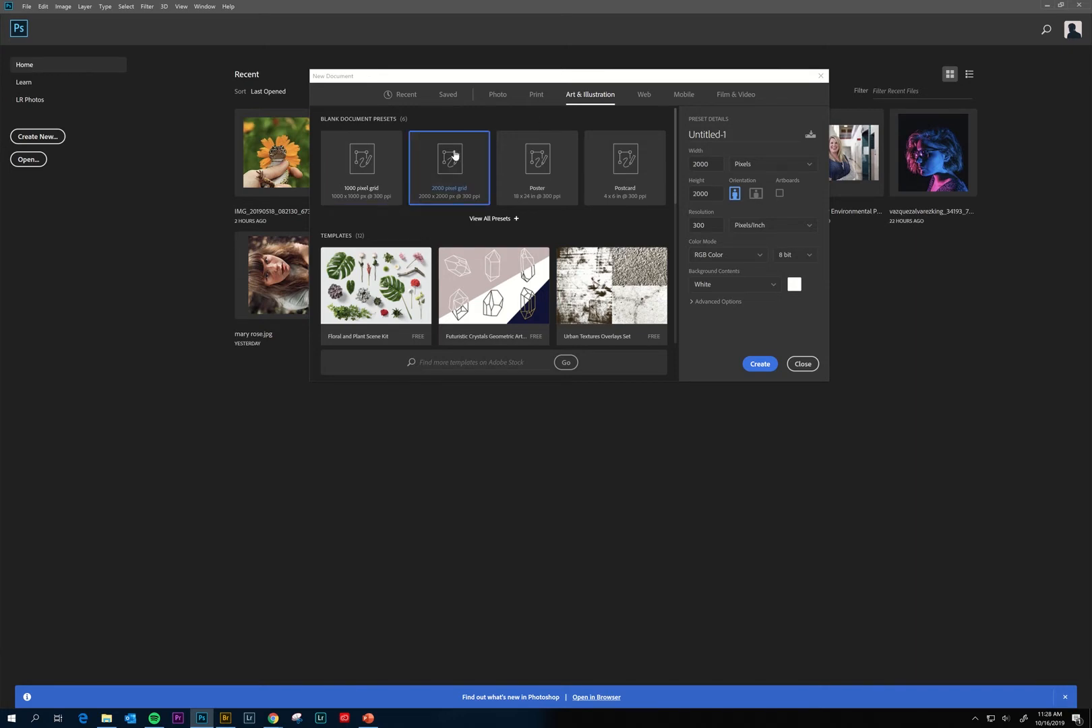
click(767, 363)
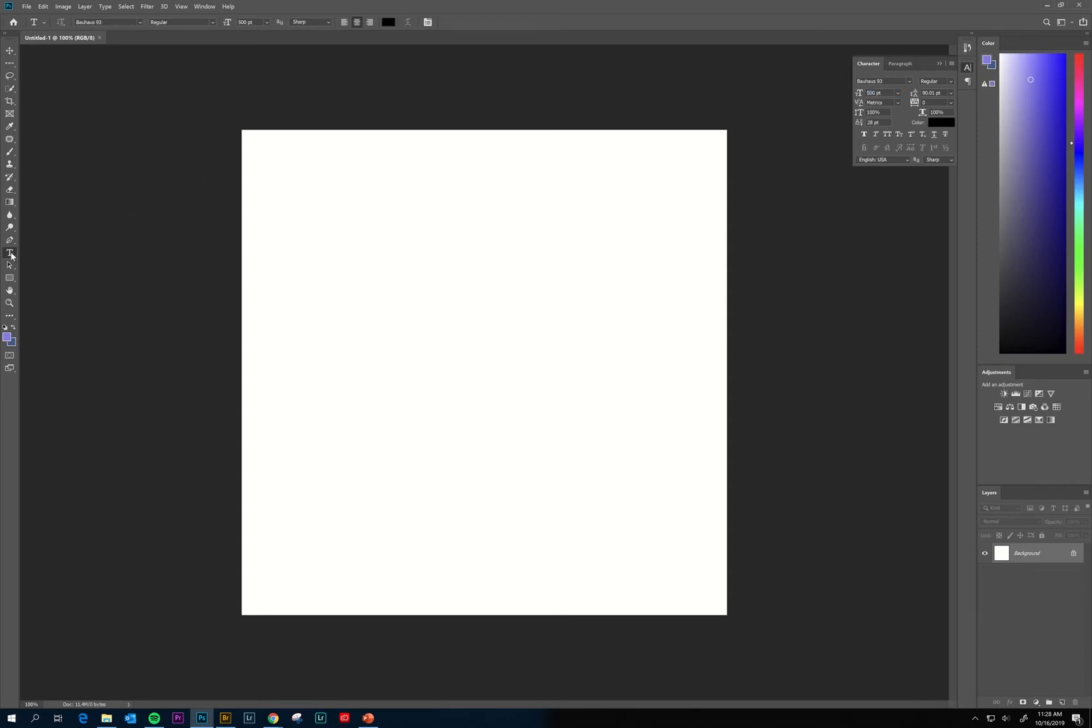
Type the word WILL on the canvas at 80 pt.
click(342, 244)
click(262, 21)
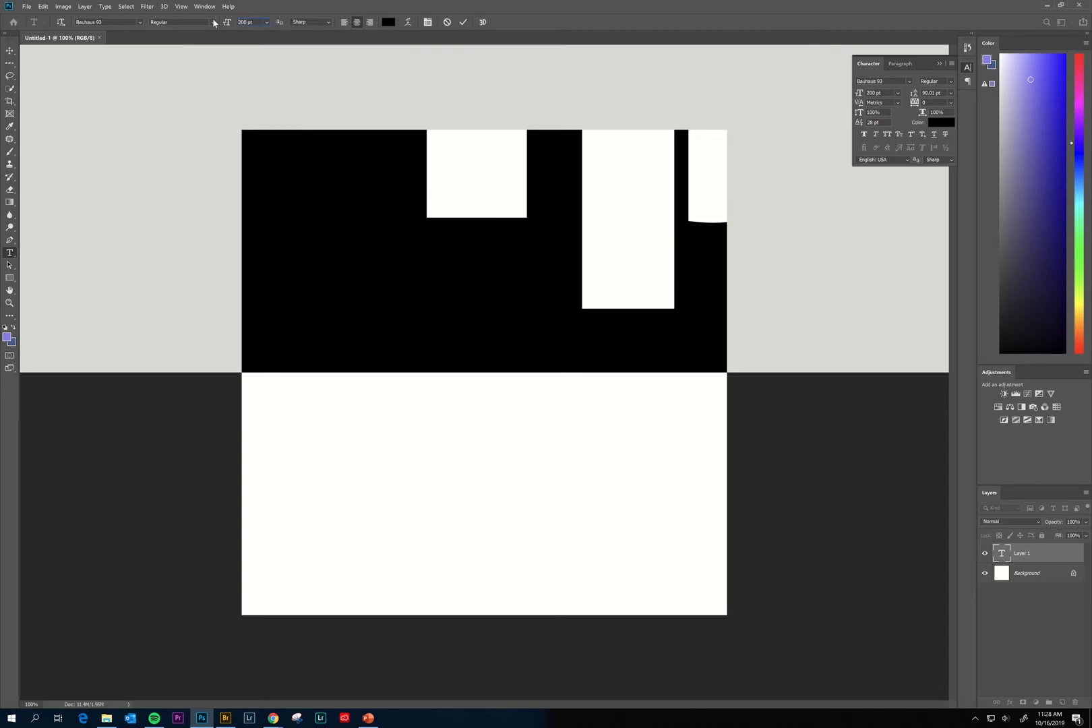
drag(260, 22, 192, 23)
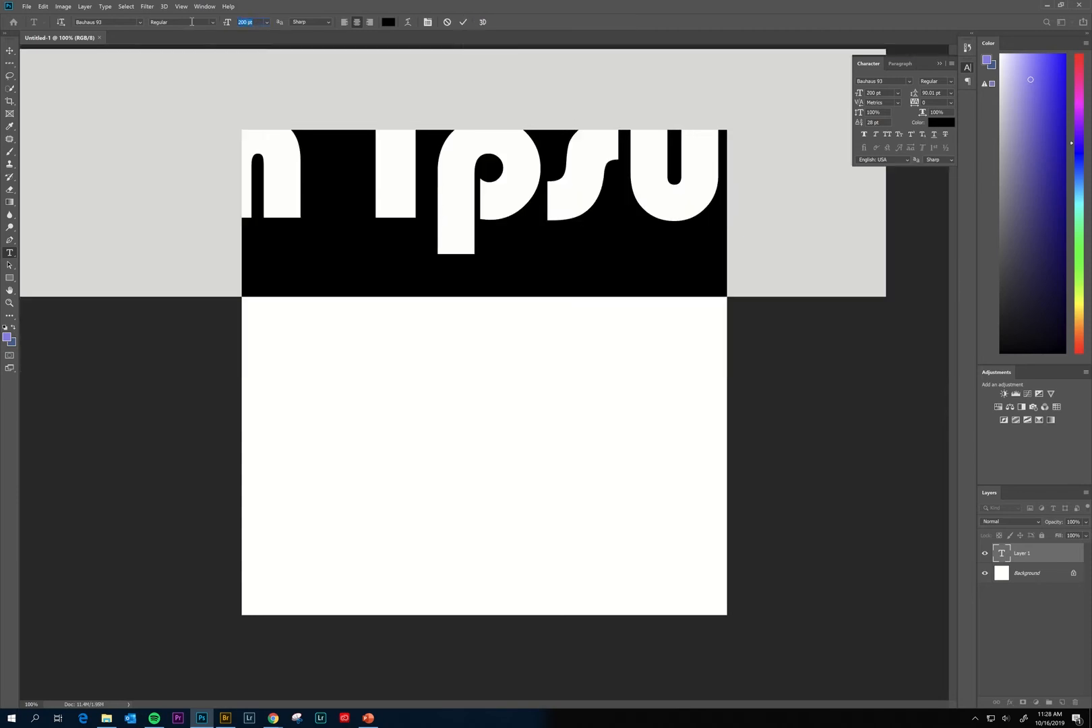
key(Return)
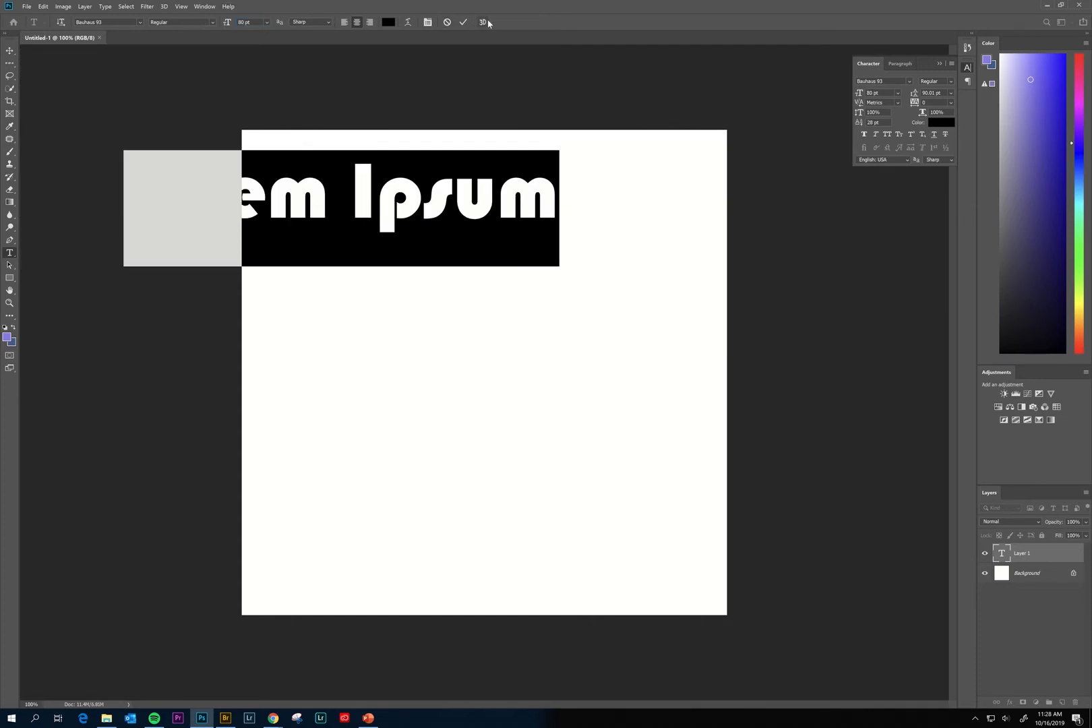
text(will)
key(BackSpace)
key(BackSpace)
key(BackSpace)
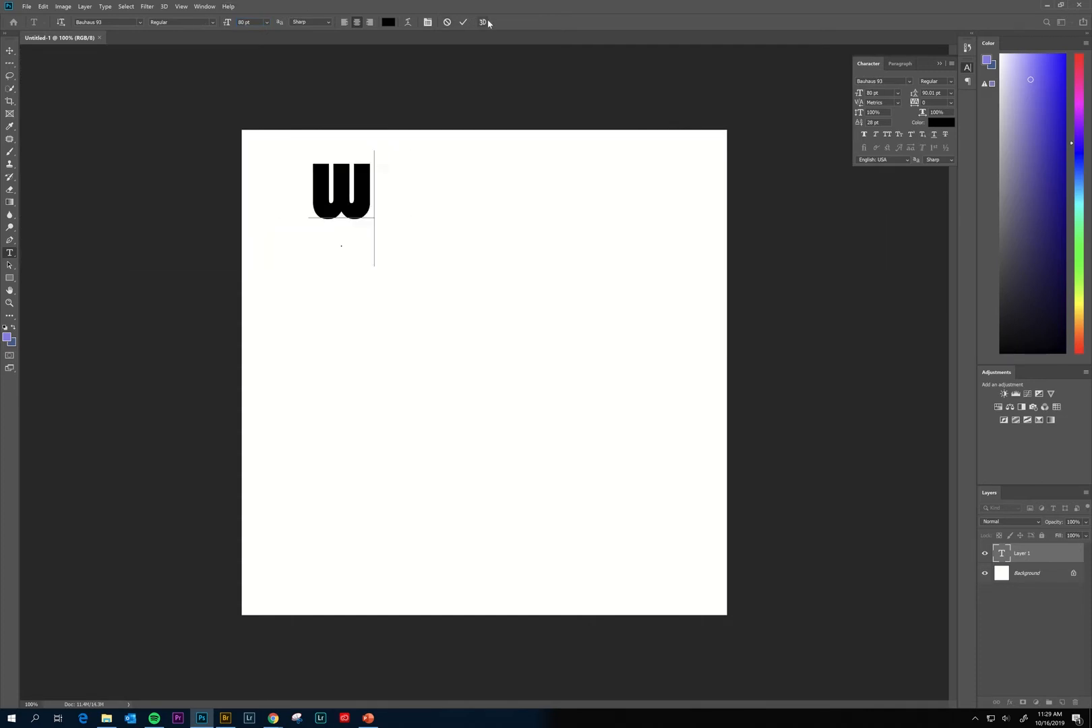
text(ILL)
click(464, 23)
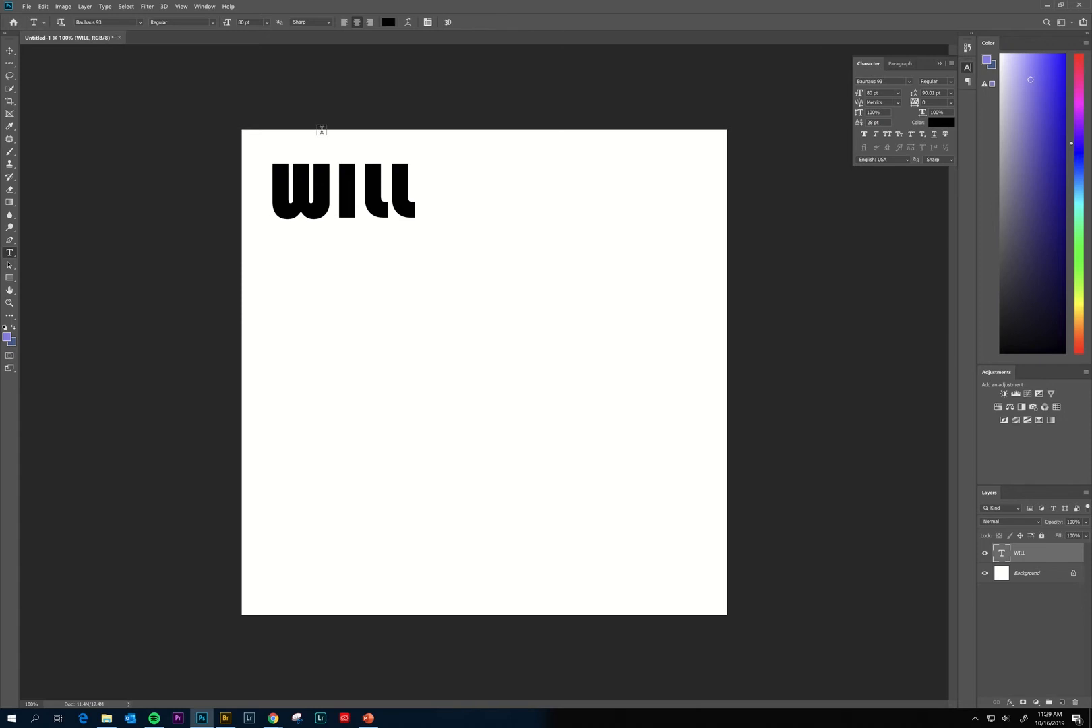
Enlarge WILL to 100 pt, move it down and right, and reselect it to change the font.
double_click(363, 172)
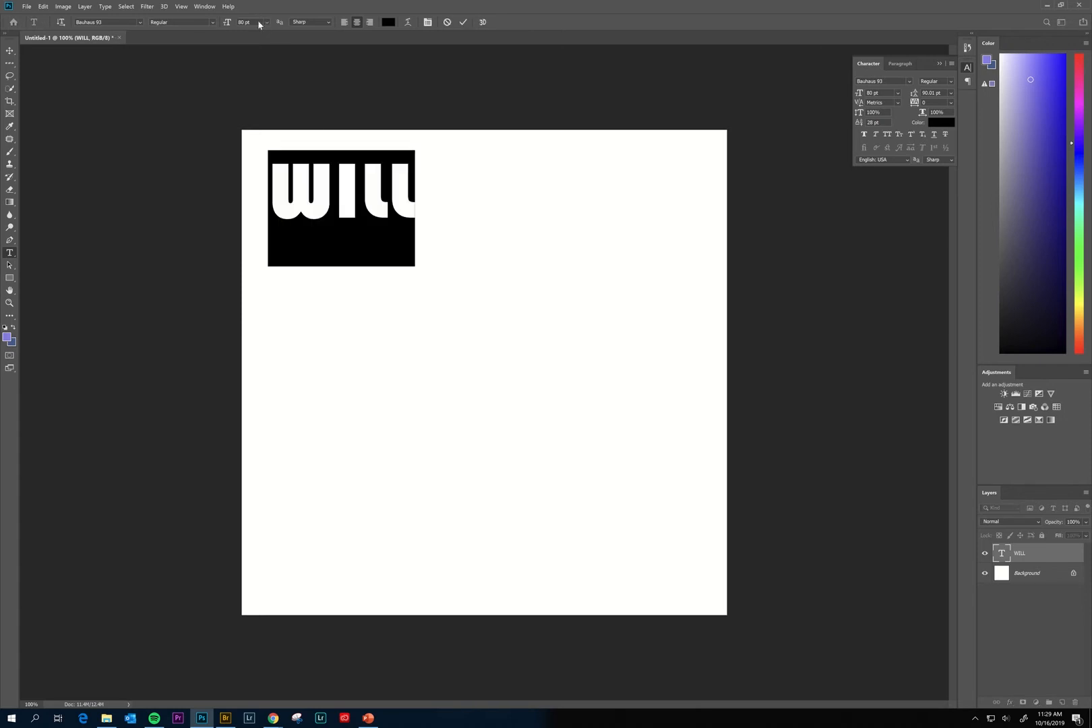
click(259, 25)
key(Return)
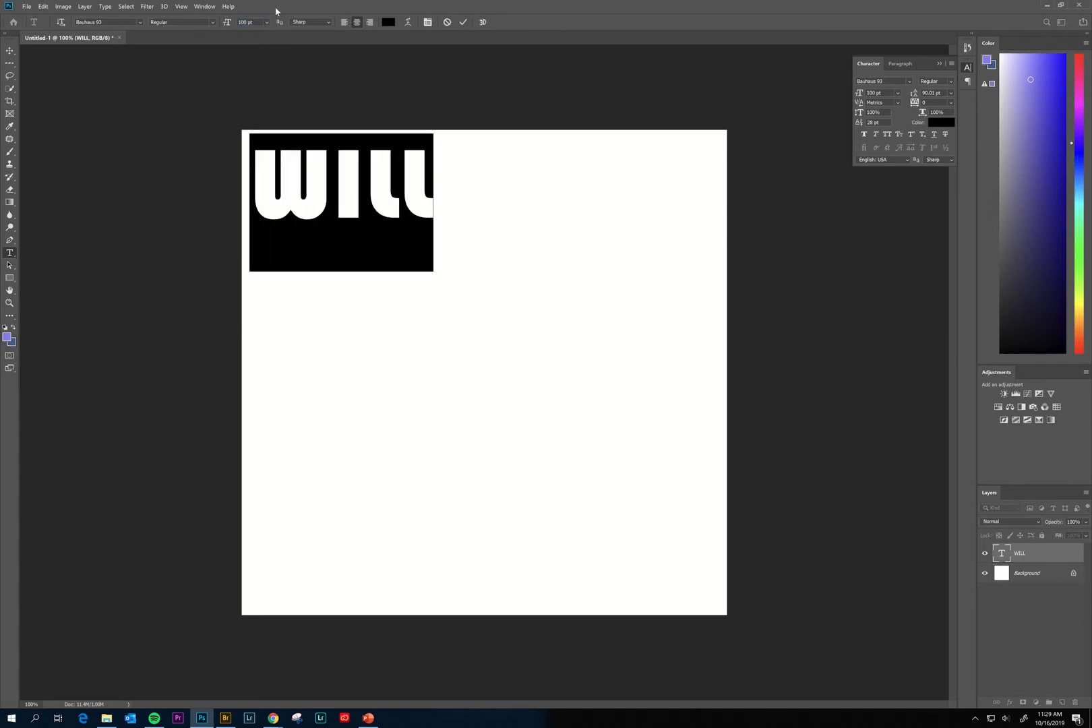
click(463, 23)
click(10, 51)
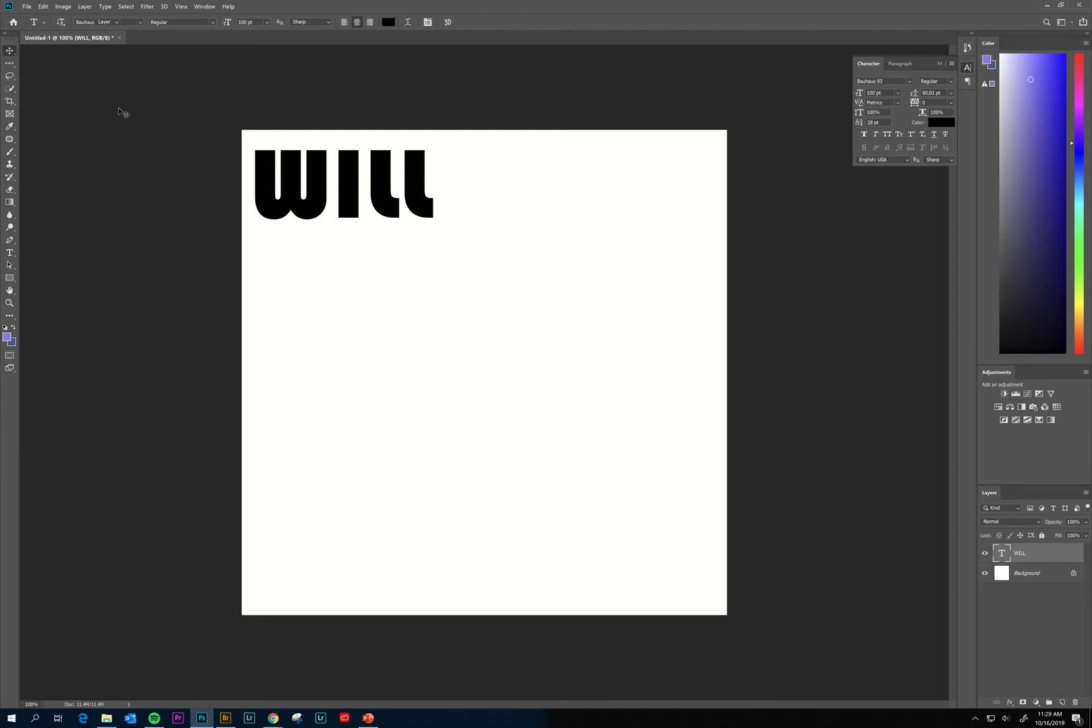
drag(303, 187, 409, 282)
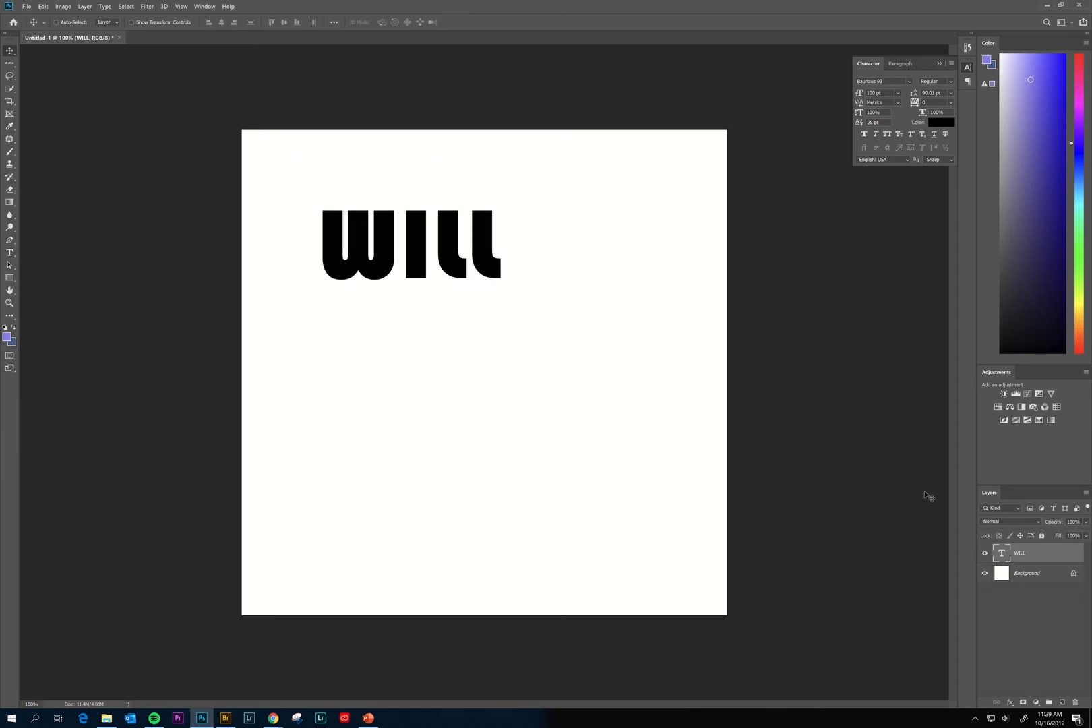
double_click(1001, 554)
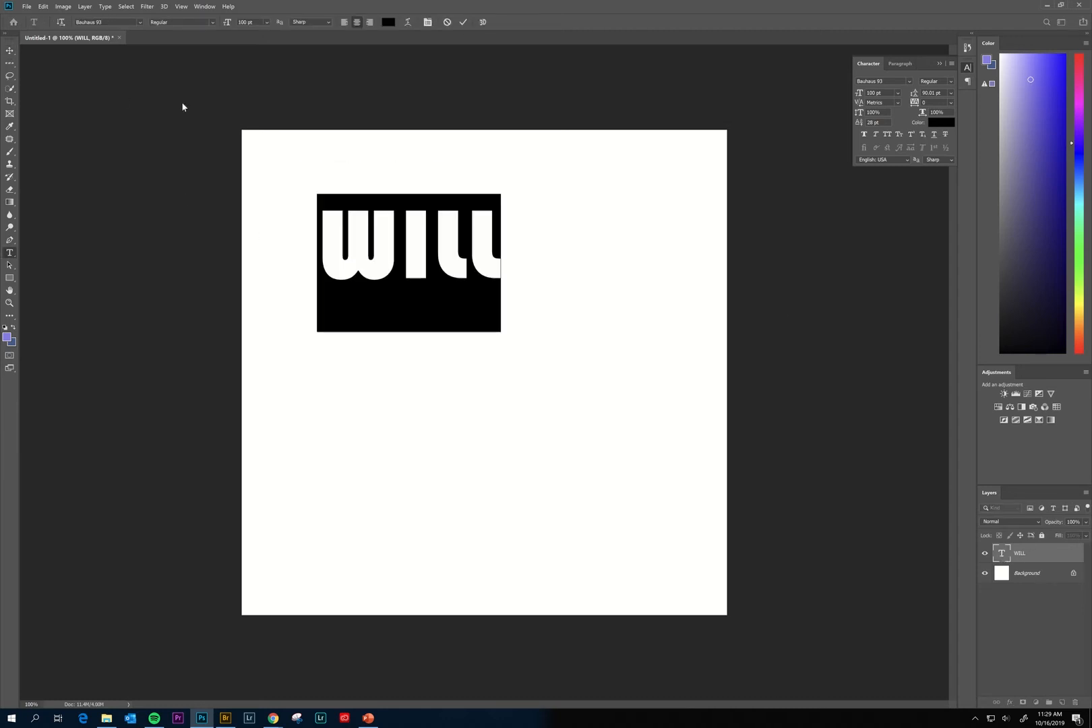
click(141, 24)
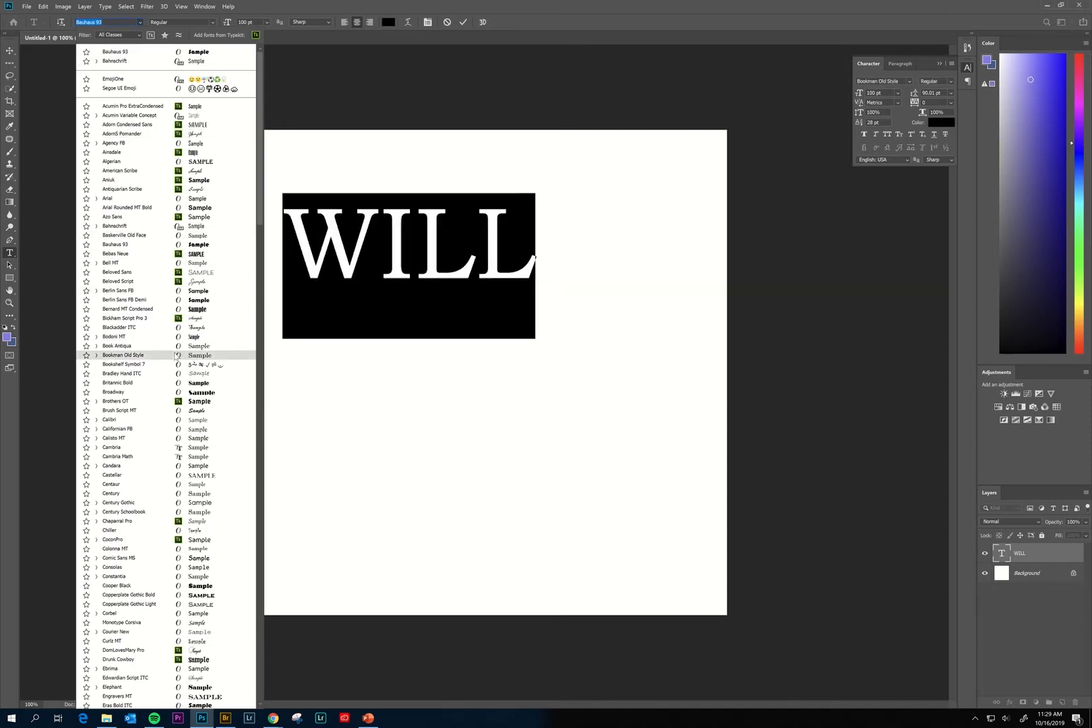
Launch the Adobe Fonts browse page in the web browser from Photoshop's font list.
click(256, 37)
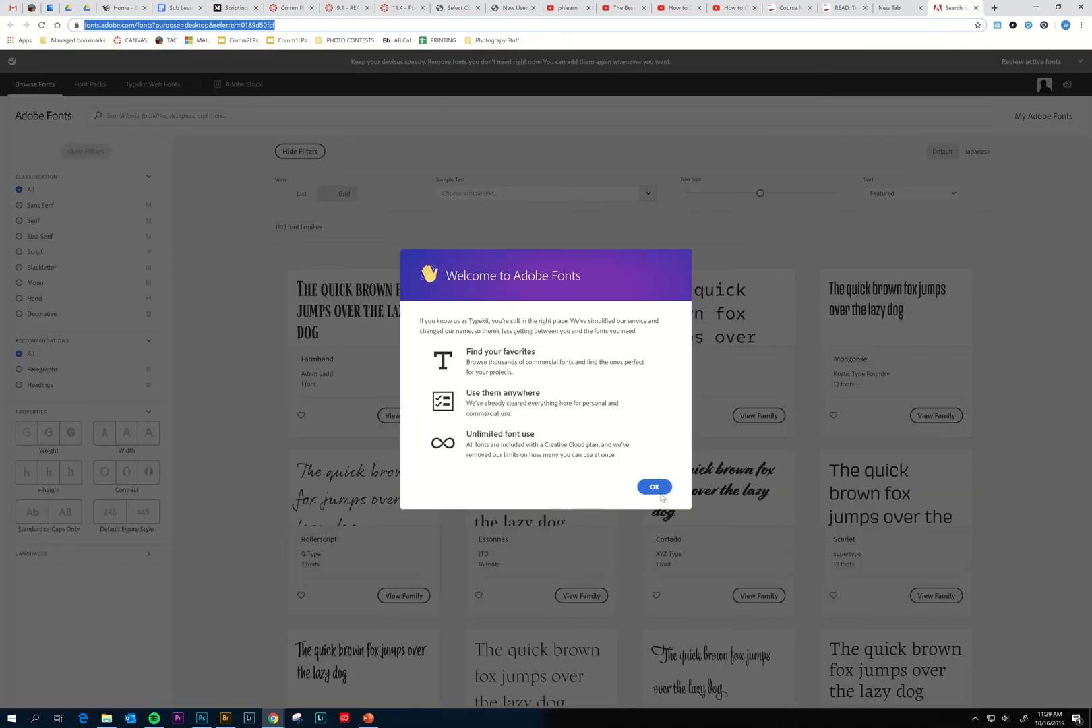
Dismiss the welcome message and activate all 4 fonts of The Tipoteca Series family.
click(659, 493)
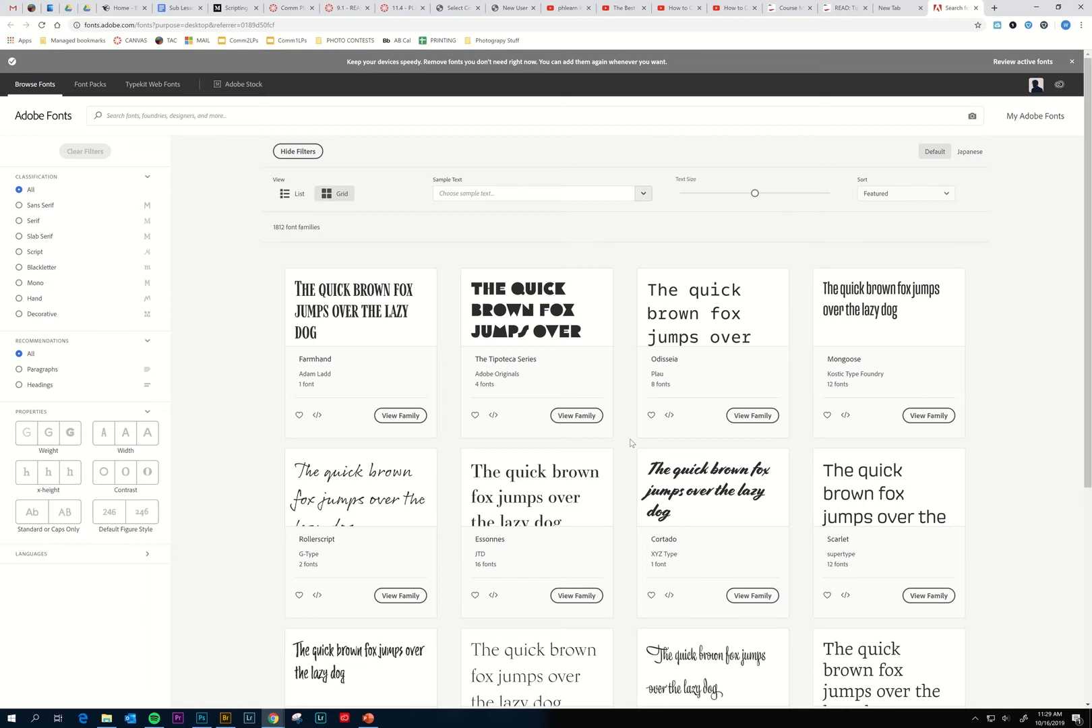
scroll(630, 442, down, 5)
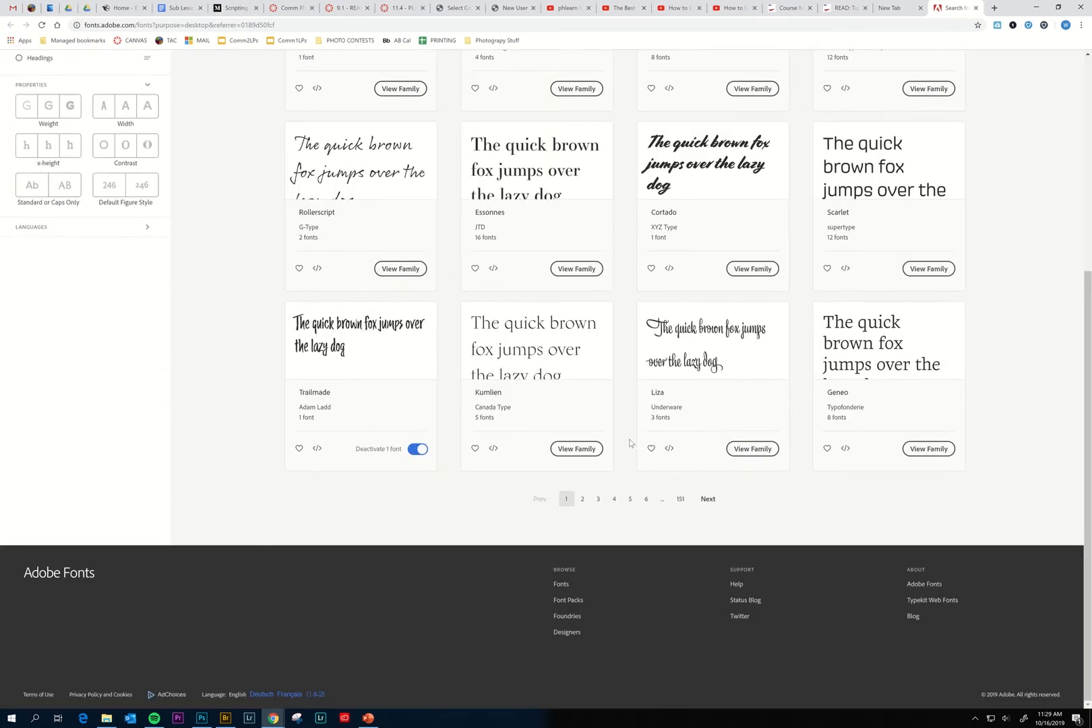
scroll(629, 442, up, 5)
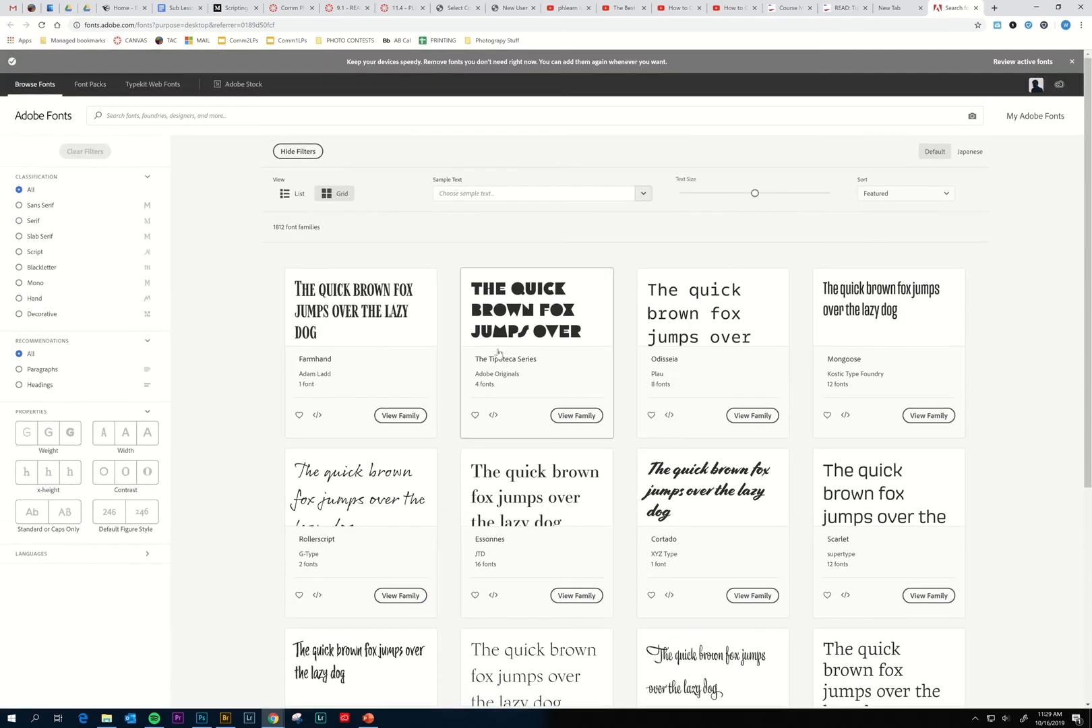
click(576, 416)
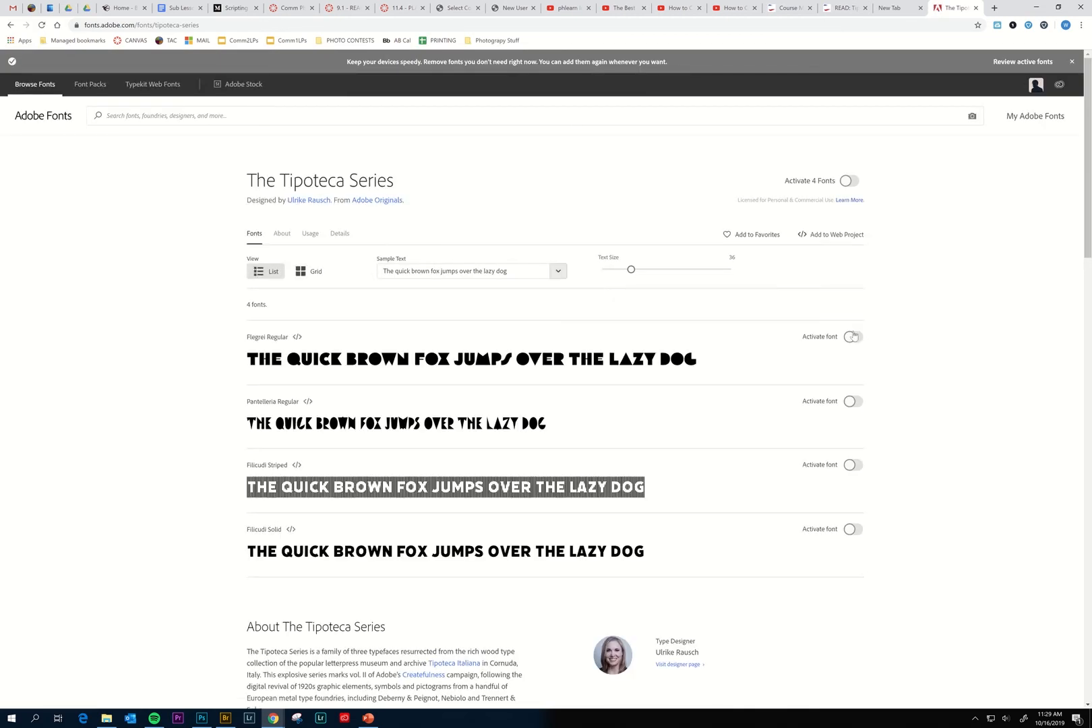
click(846, 182)
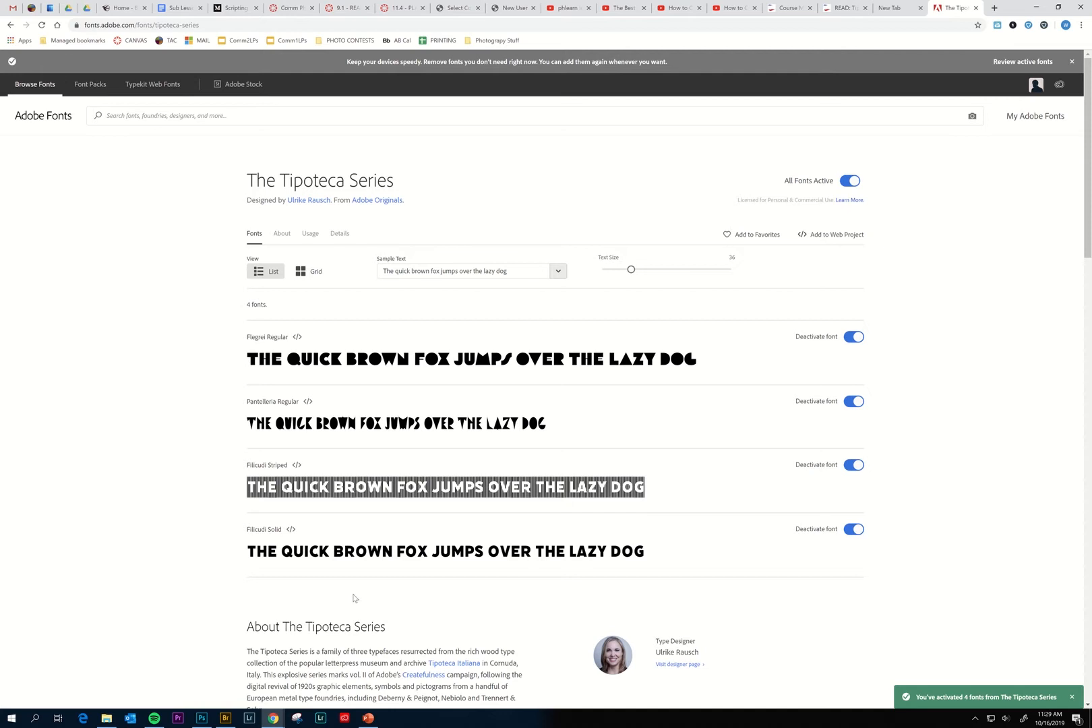
Return to the WILL document and browse the font list without changing the font.
mouse_move(203, 720)
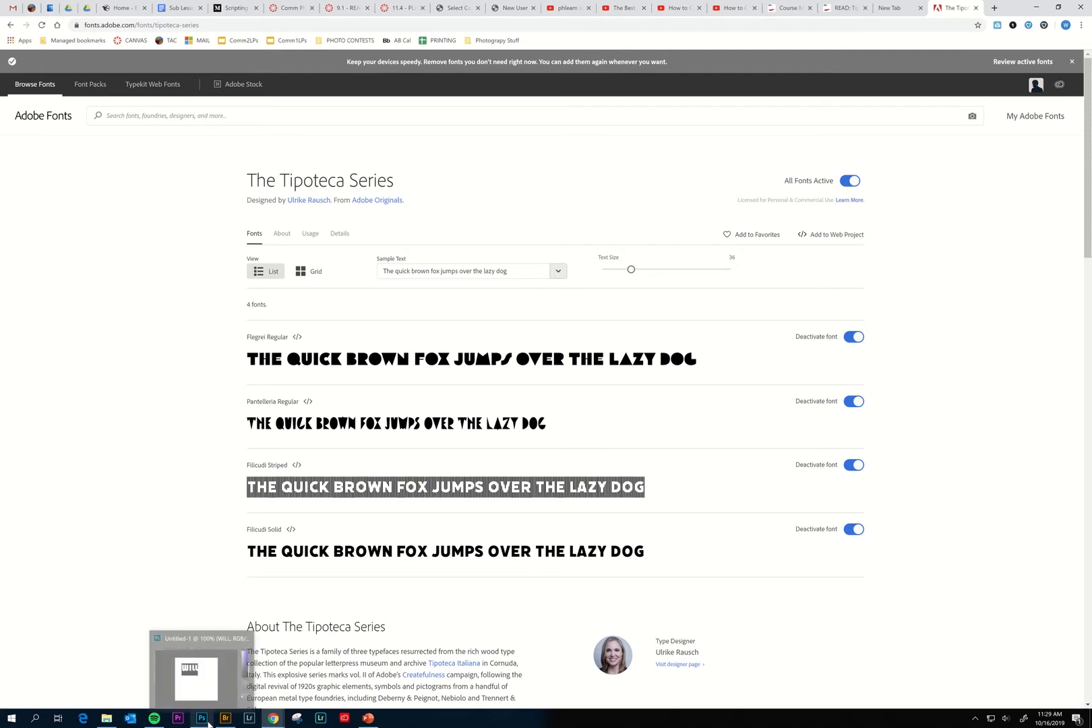
click(207, 721)
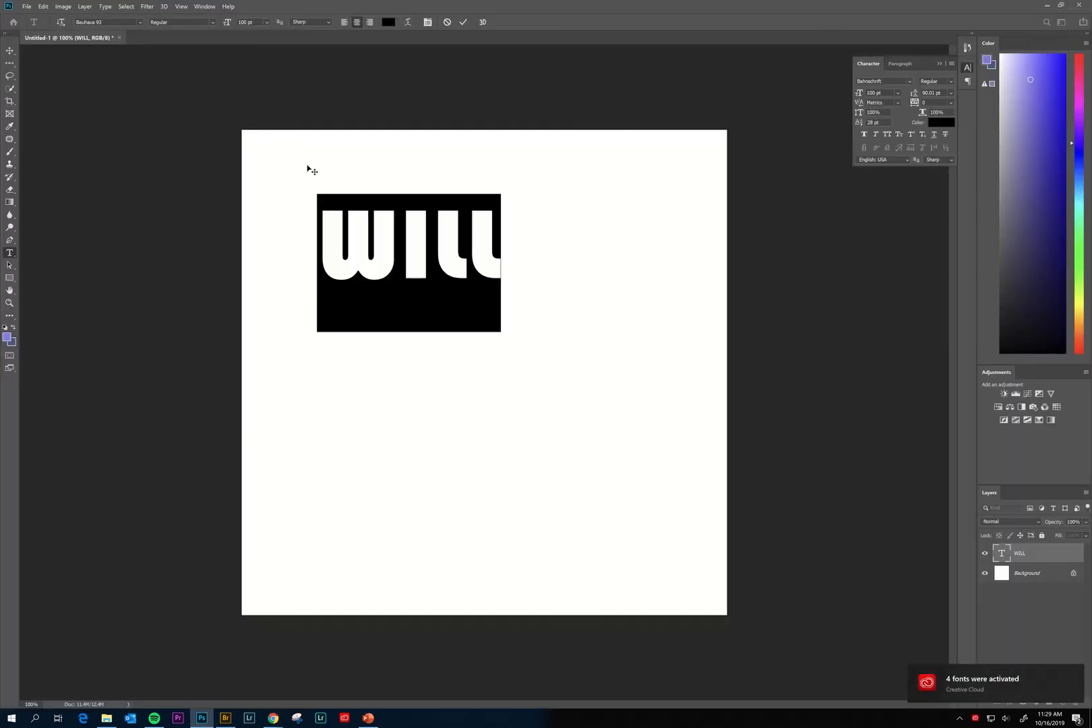
click(140, 22)
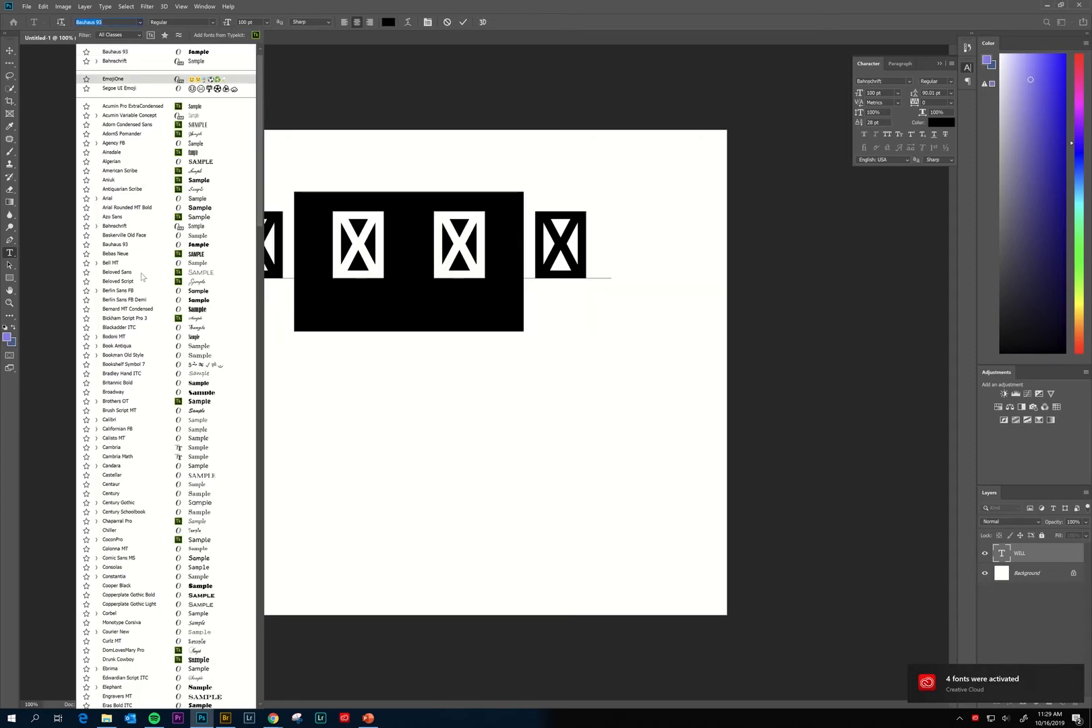
scroll(217, 188, down, 3)
scroll(217, 189, down, 6)
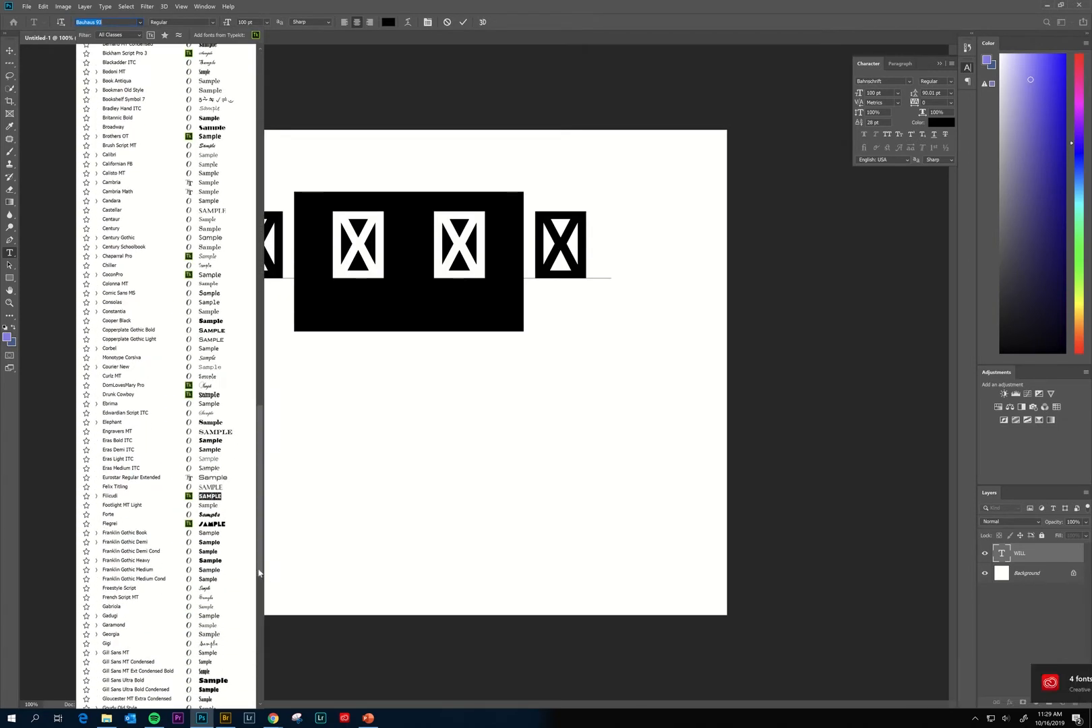
drag(259, 573, 260, 697)
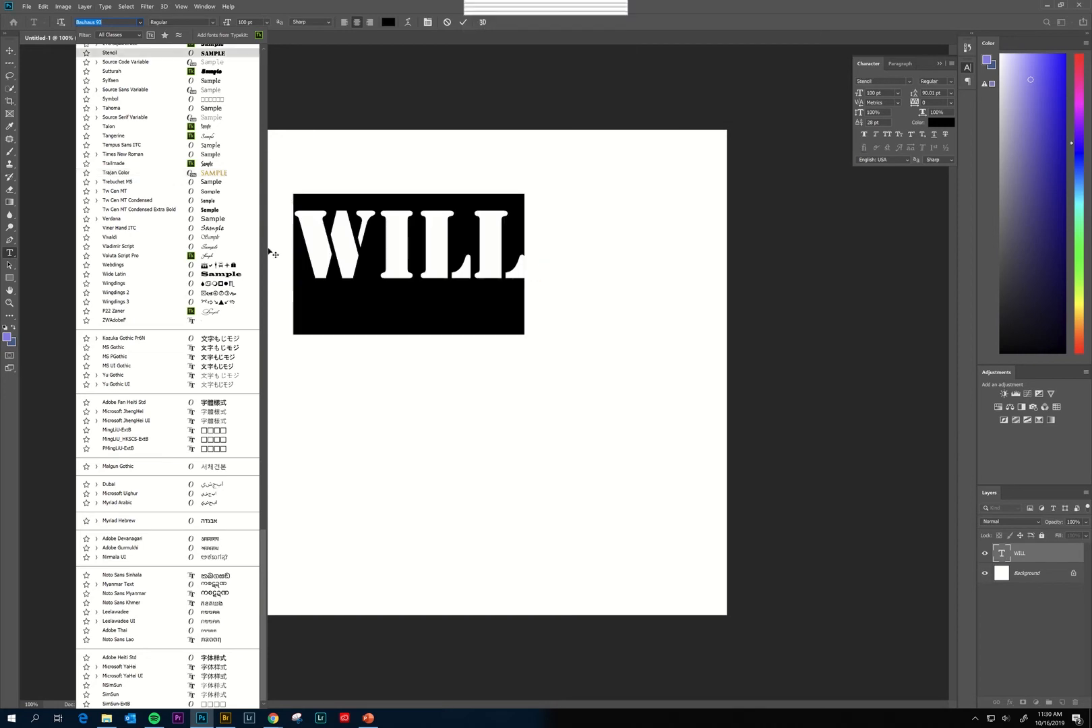
scroll(208, 308, up, 3)
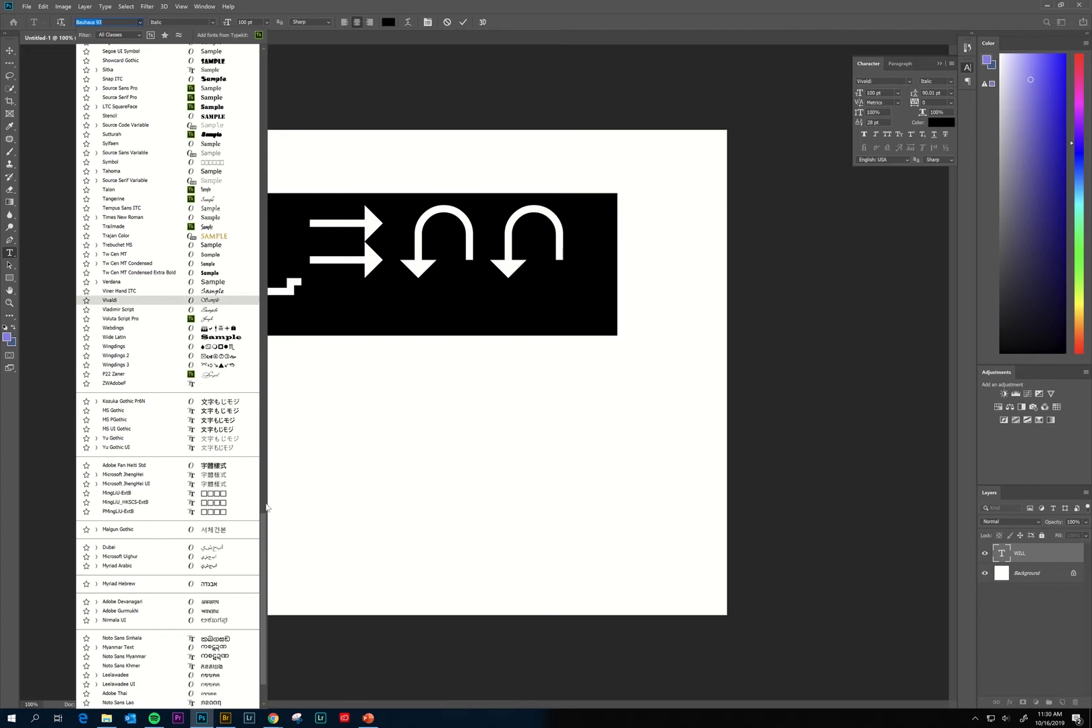
drag(263, 525, 255, 314)
key(Escape)
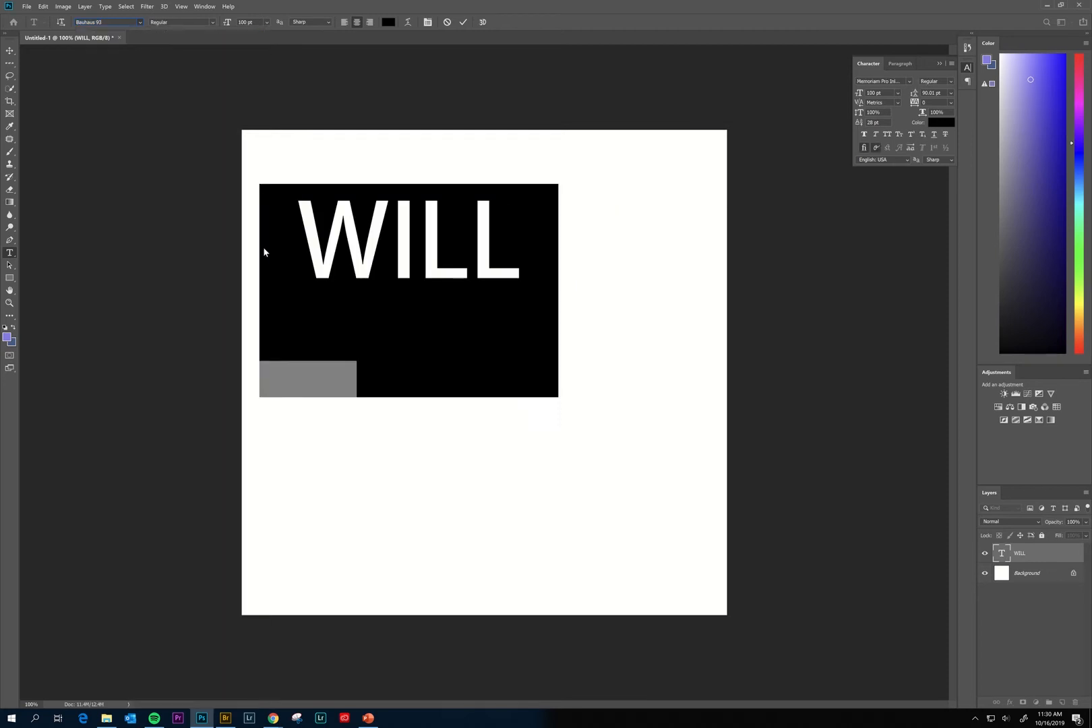
Set the WILL text in Bebas Neue Regular and commit it.
click(141, 21)
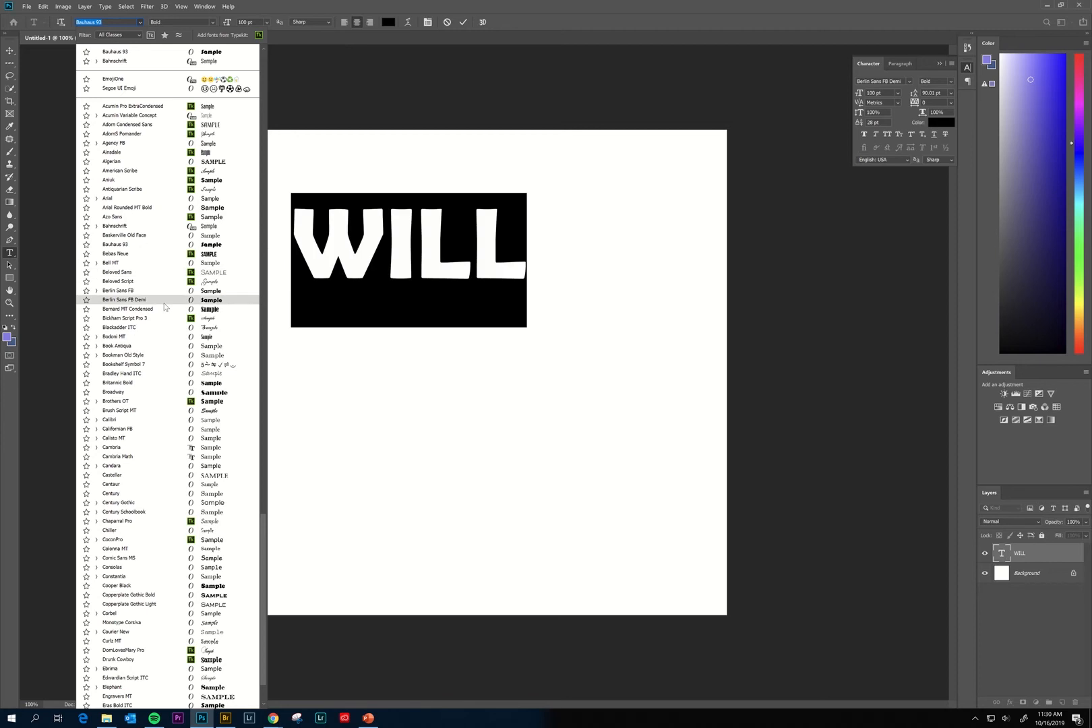
click(155, 253)
click(465, 24)
key(v)
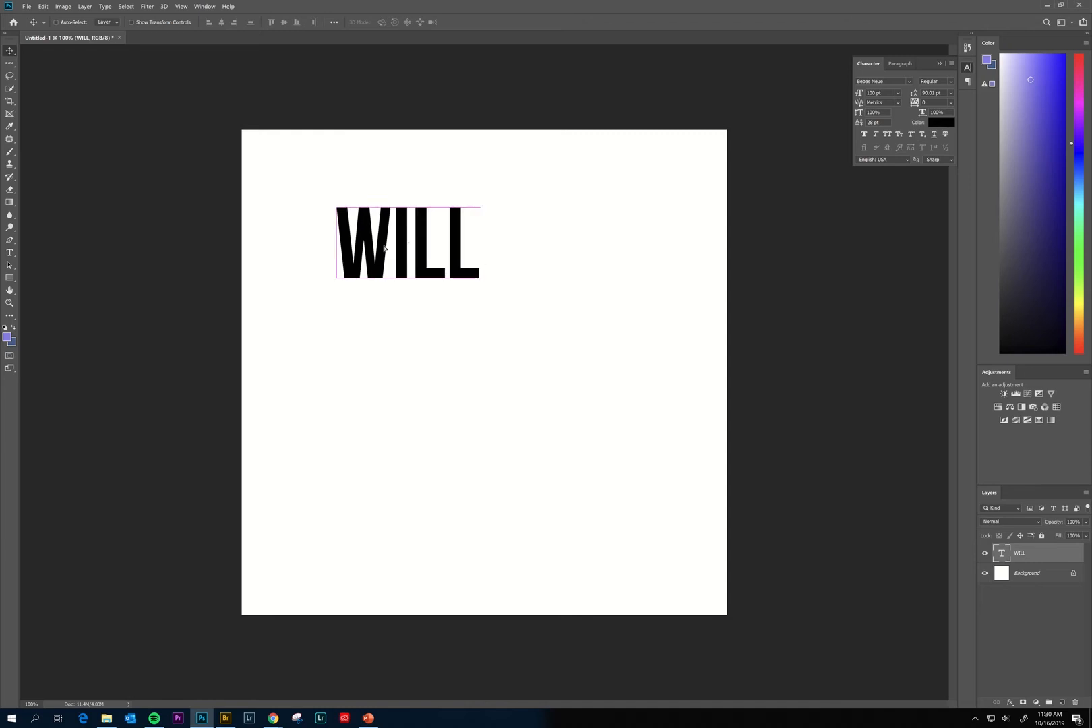
Scale WILL up to about 181 pt and position it near the top-left of the canvas.
drag(408, 249, 338, 214)
key(ctrl+t)
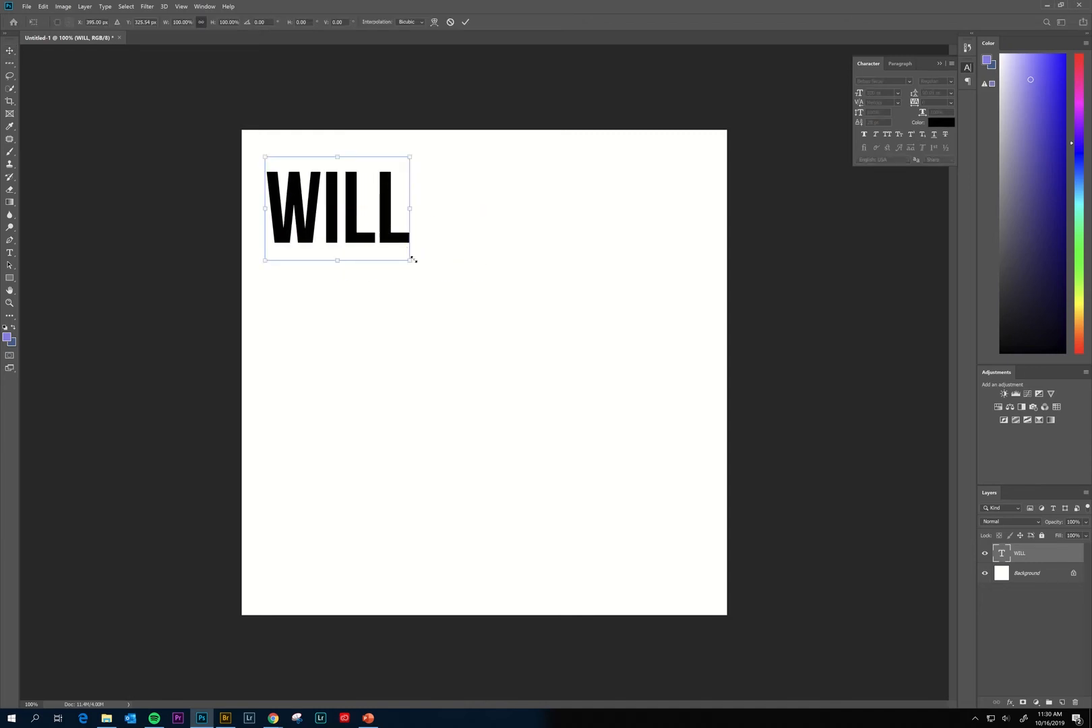
drag(412, 261, 500, 319)
key(Return)
key(t)
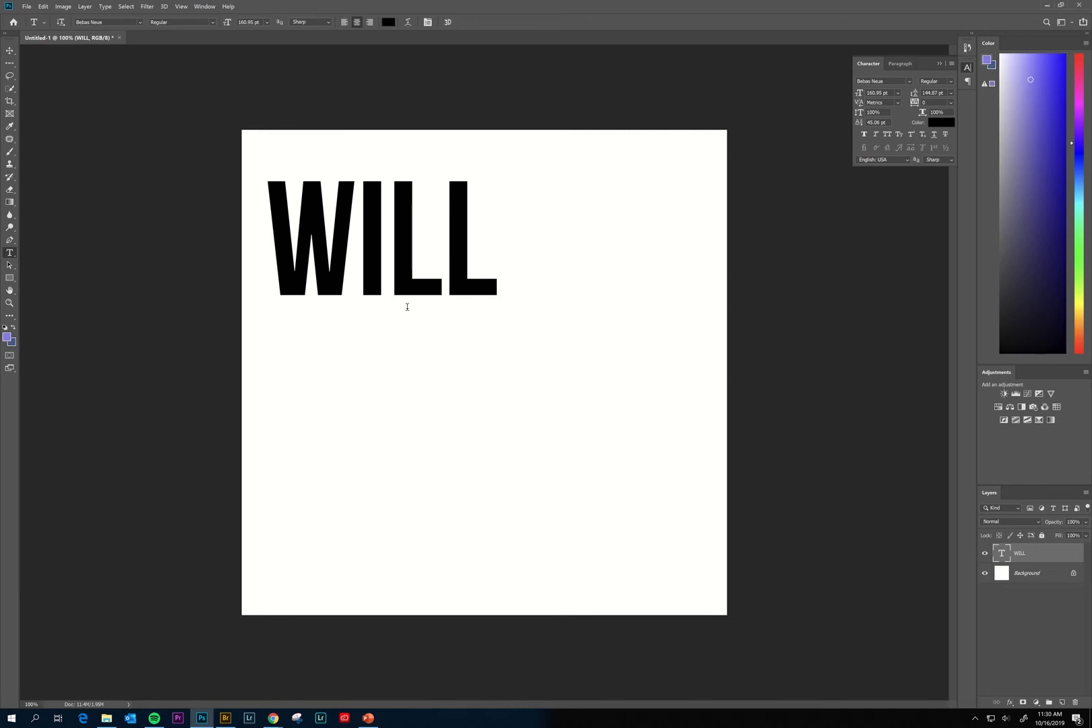
click(9, 51)
drag(389, 313, 386, 291)
Type a separate MILNE line below WILL, then delete that layer.
key(t)
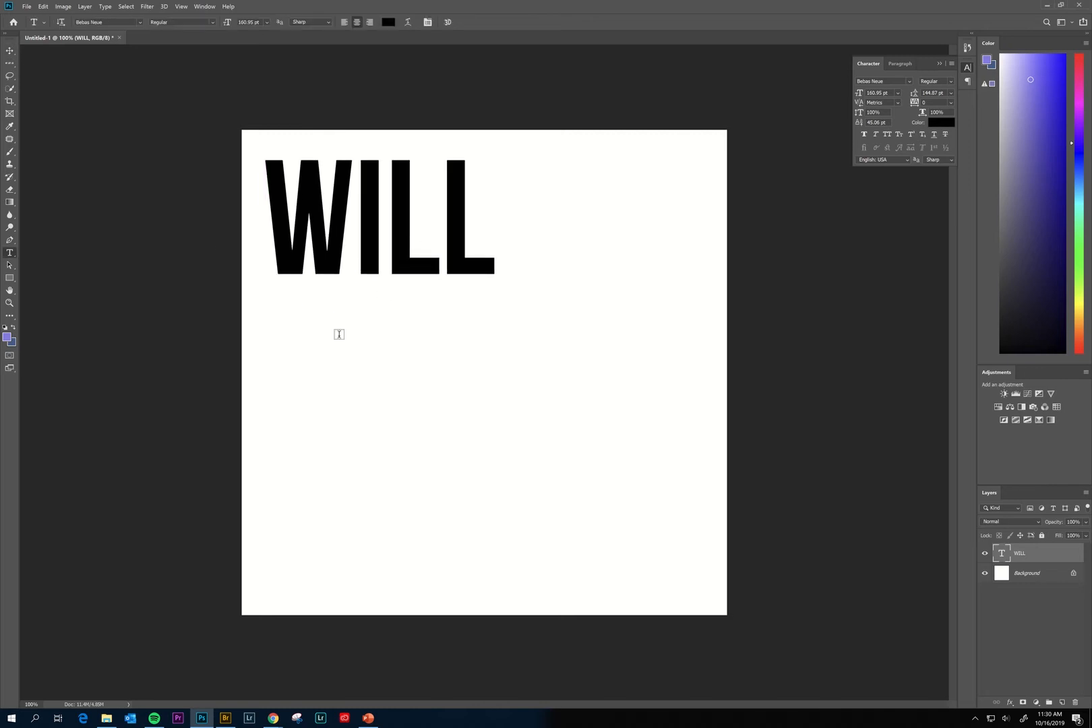
click(470, 372)
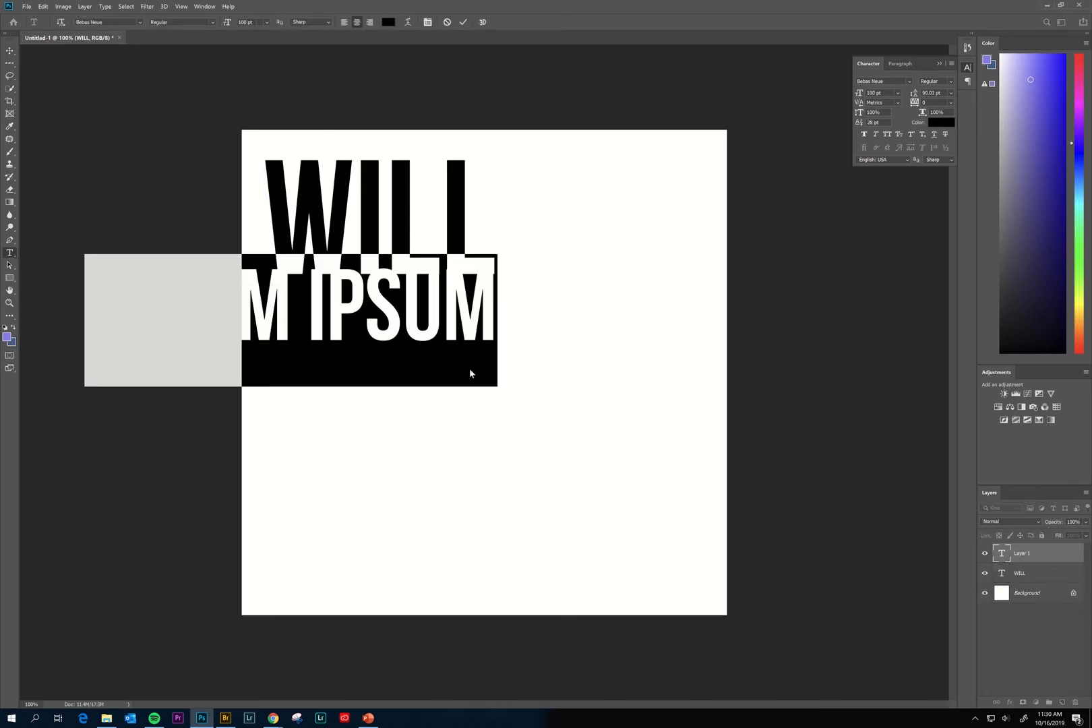
text(MILNE)
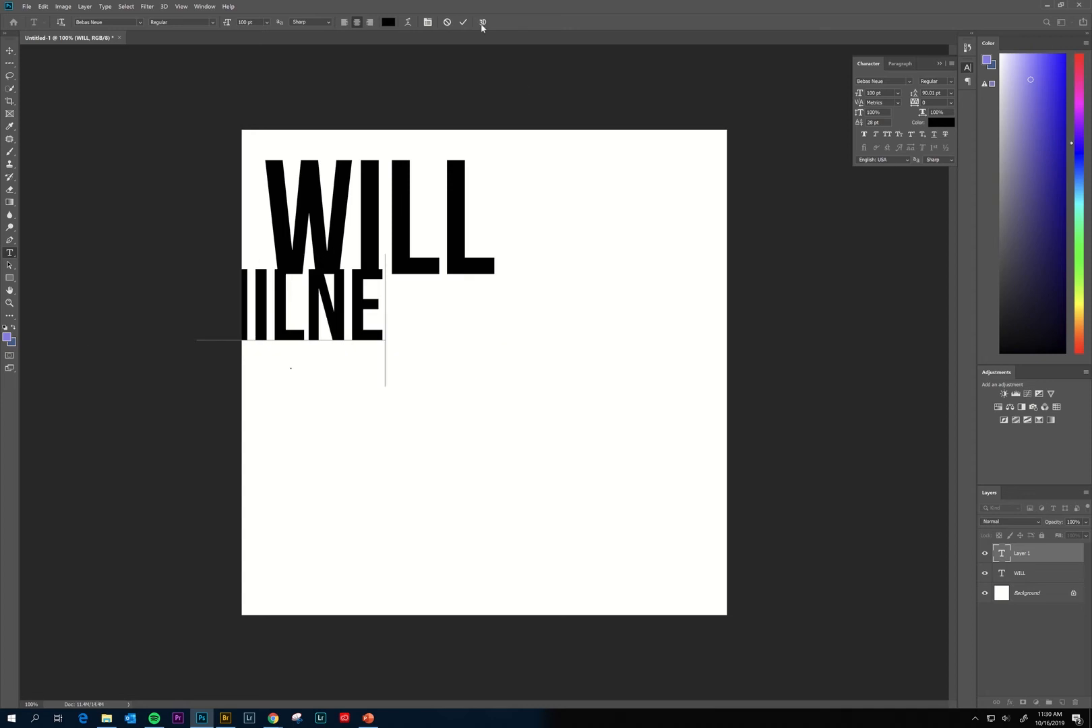
click(463, 22)
key(v)
drag(344, 305, 490, 307)
key(Right)
key(Right)
key(Right)
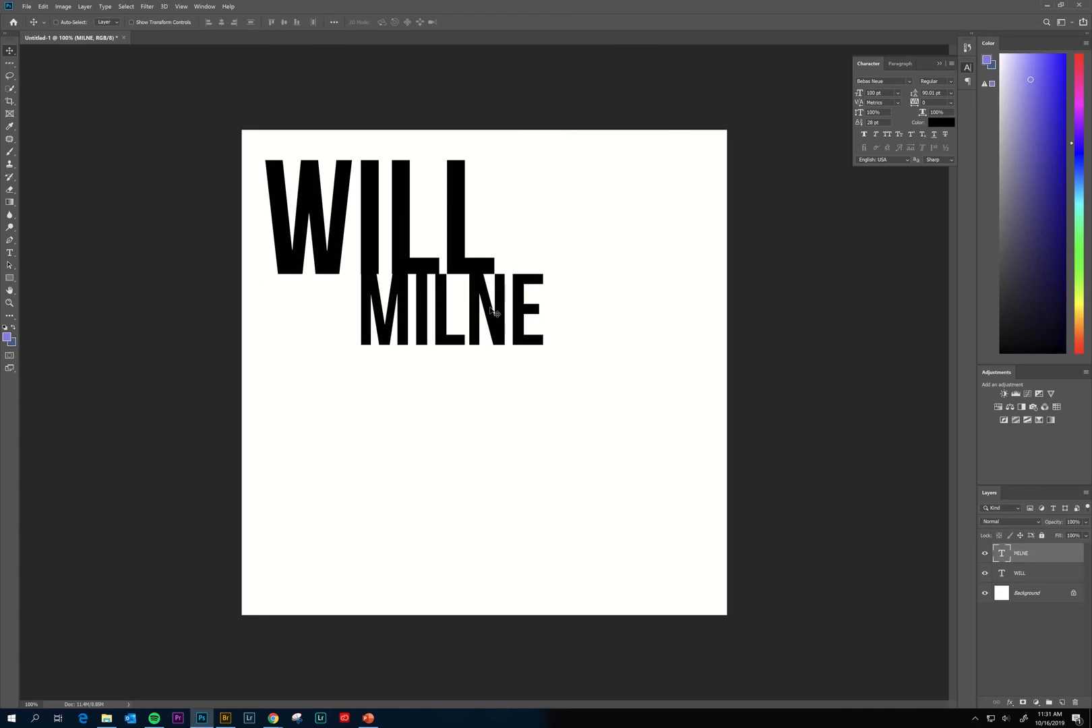
key(Left)
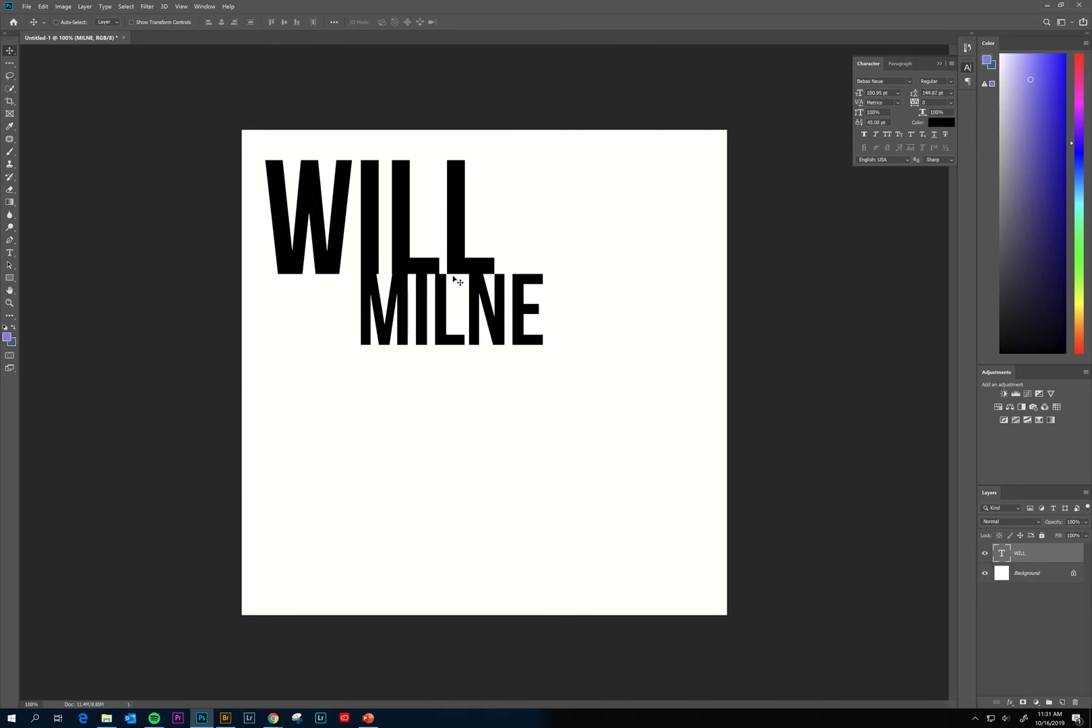
key(Delete)
drag(424, 297, 434, 441)
double_click(414, 378)
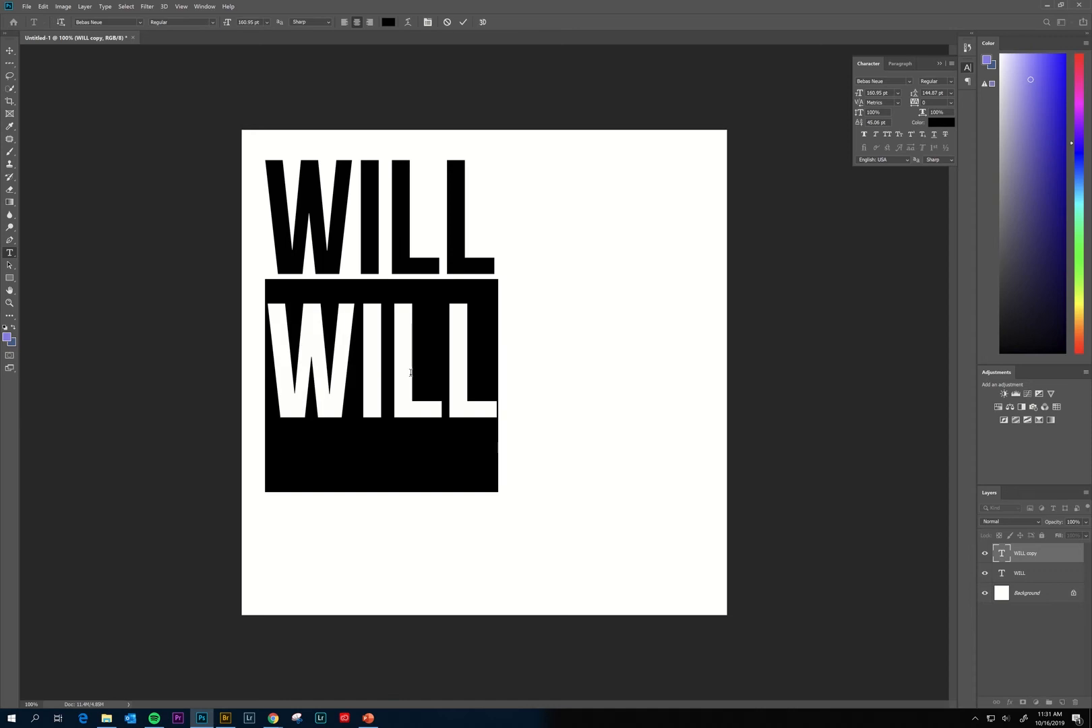
text(MILNE)
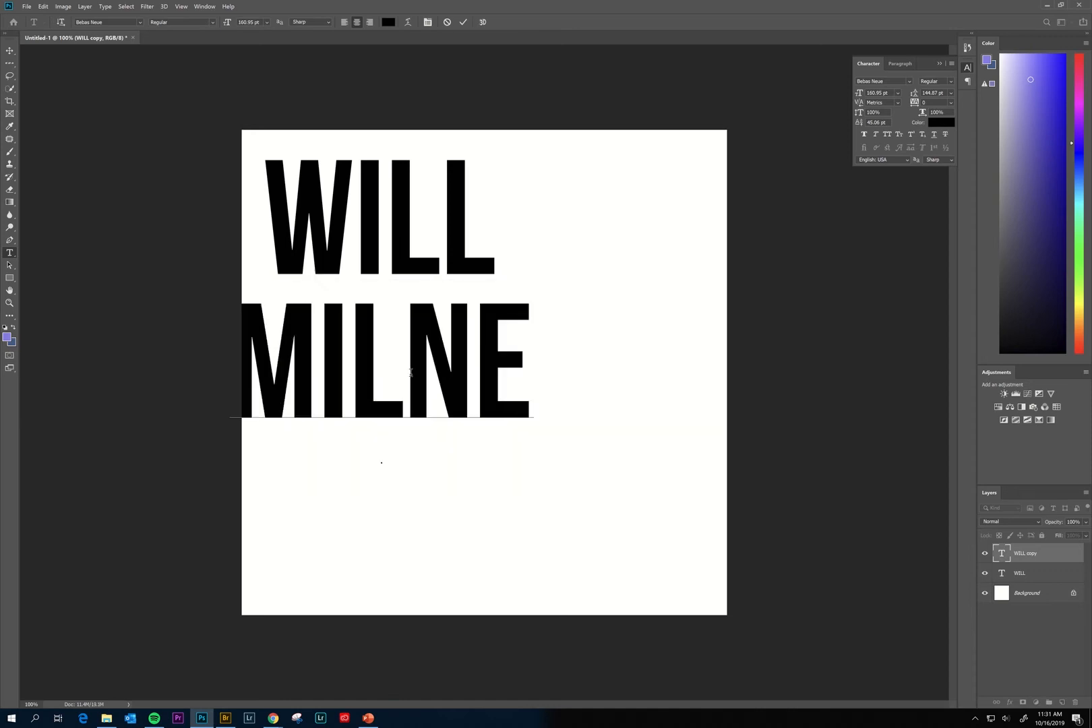
click(463, 21)
key(v)
drag(348, 361, 382, 344)
Scale MILNE down to about 90% and position it just below WILL.
key(ctrl+t)
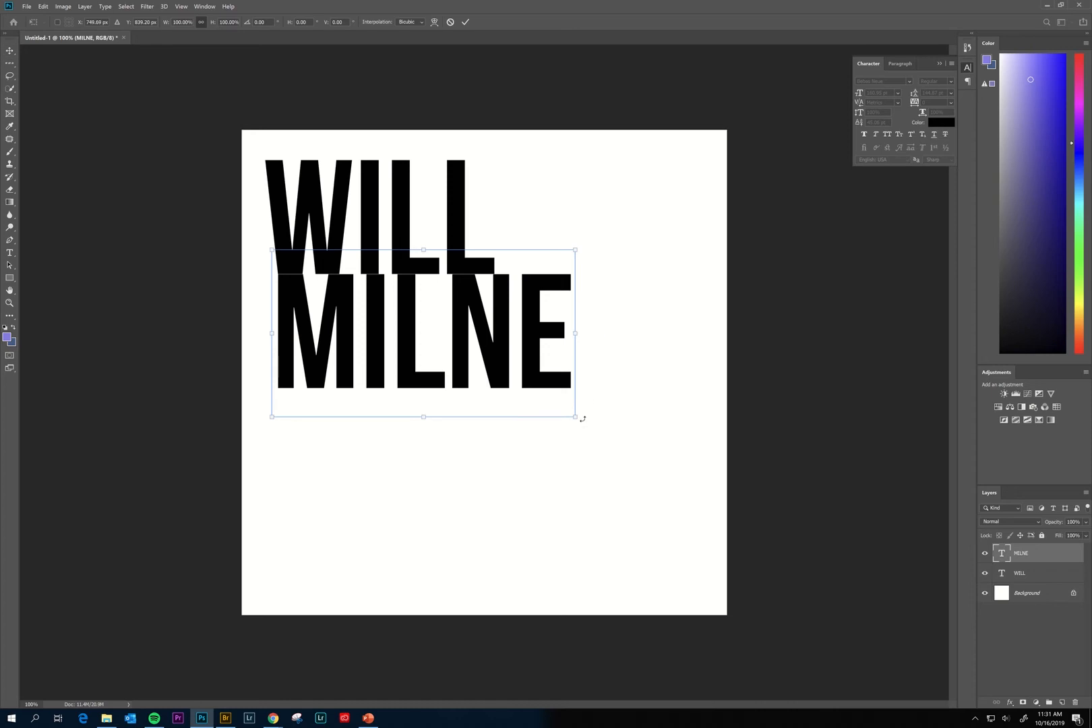
drag(570, 405, 531, 377)
drag(439, 376, 441, 376)
drag(349, 329, 348, 349)
key(Return)
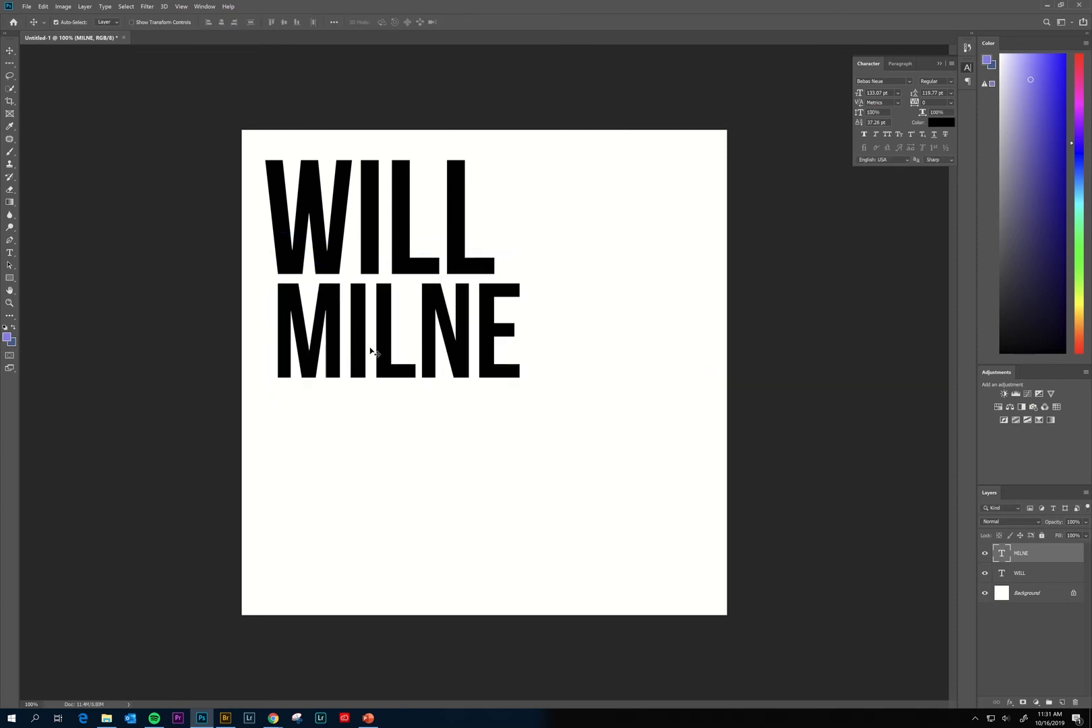
key(ctrl+t)
drag(522, 400, 504, 380)
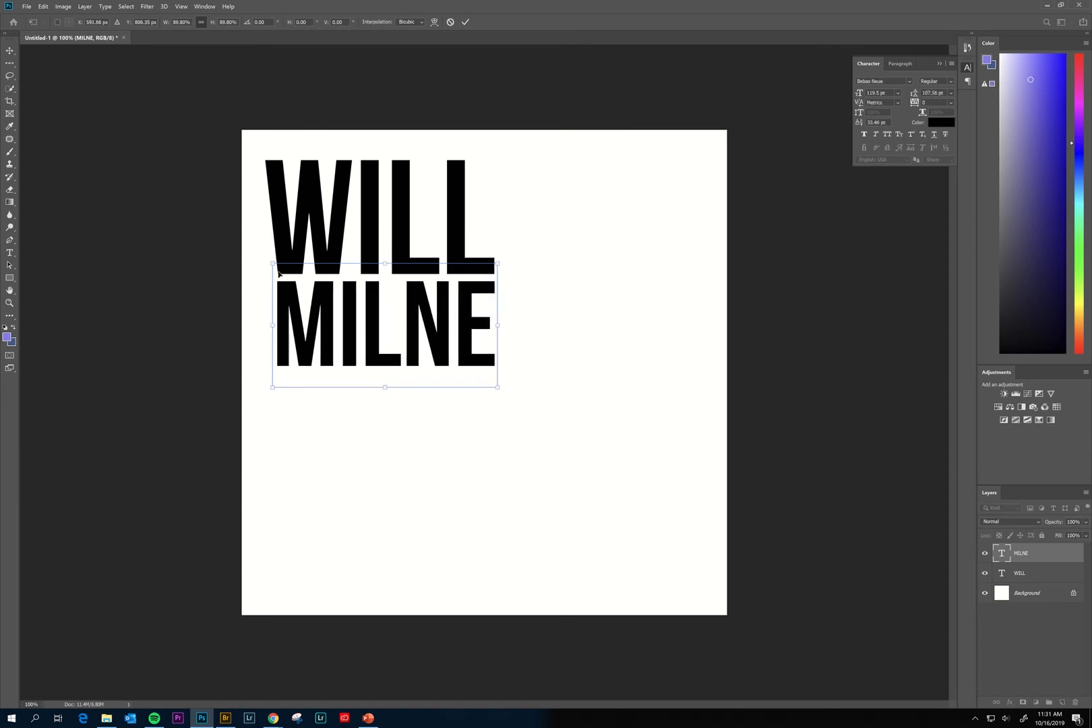
drag(274, 264, 275, 265)
Shrink MILNE to about 90 pt and place it right of WILL, aligned on WILL's baseline.
key(Return)
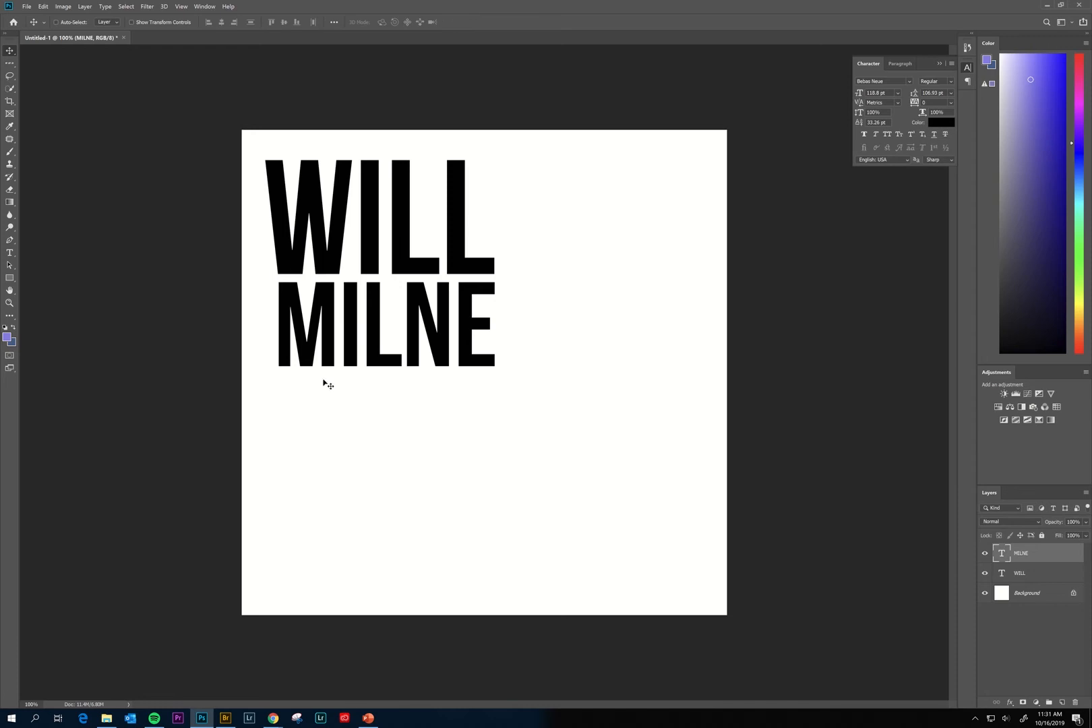
key(t)
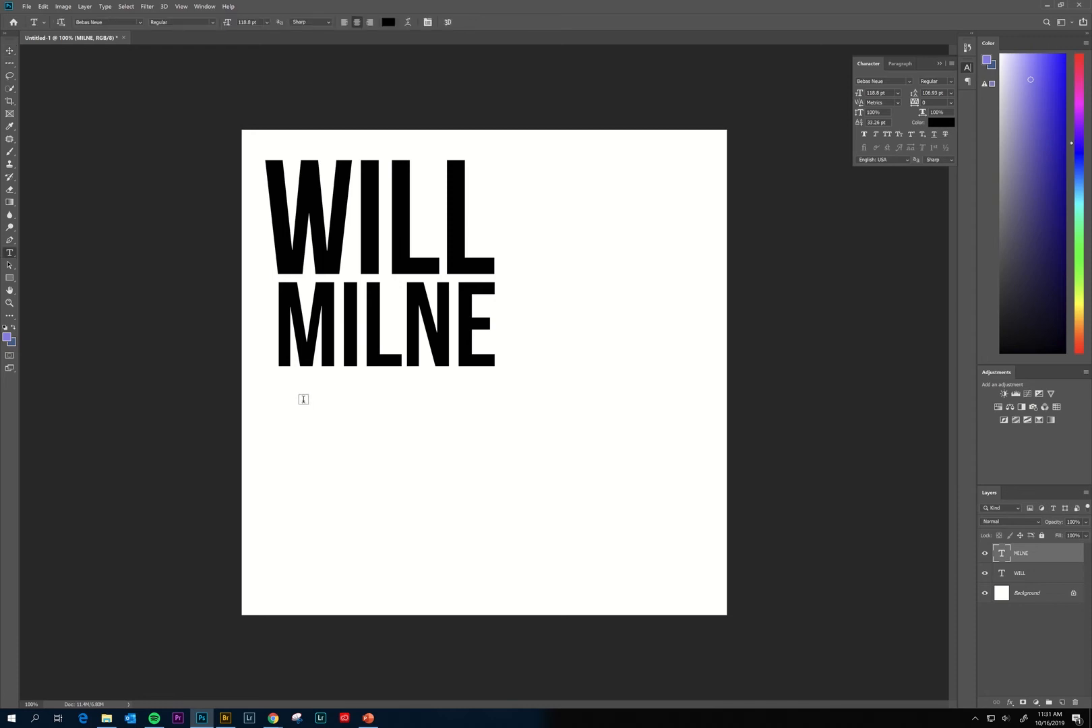
click(15, 52)
drag(430, 343, 617, 240)
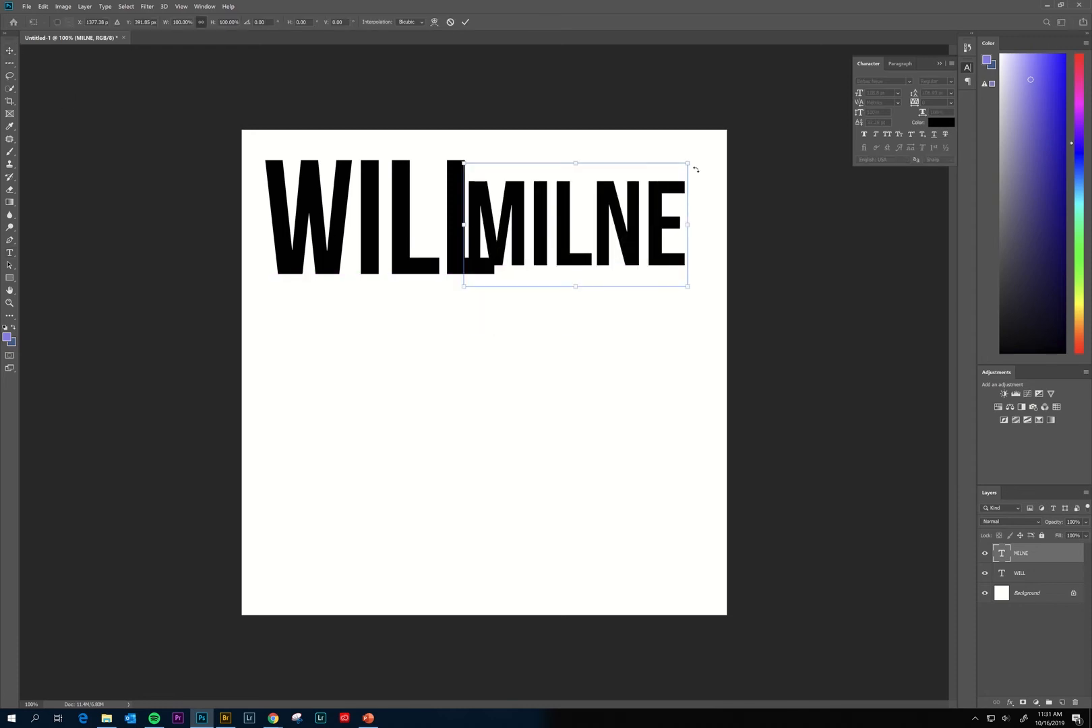
drag(688, 163, 634, 195)
key(Return)
drag(586, 228, 637, 240)
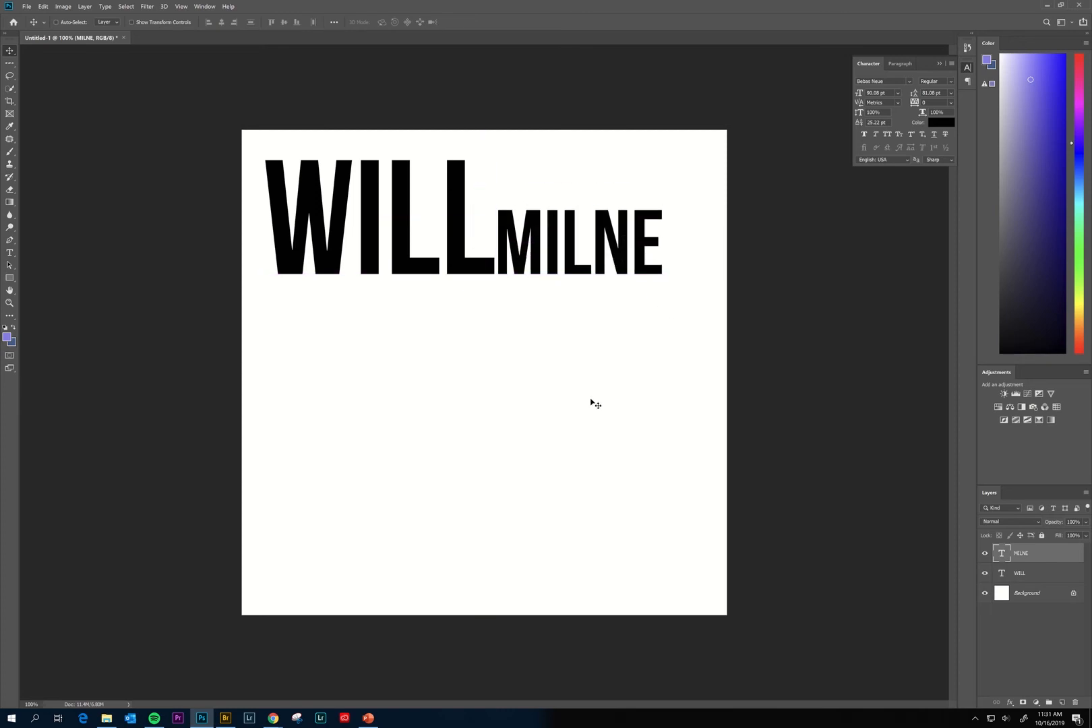
drag(561, 246, 519, 241)
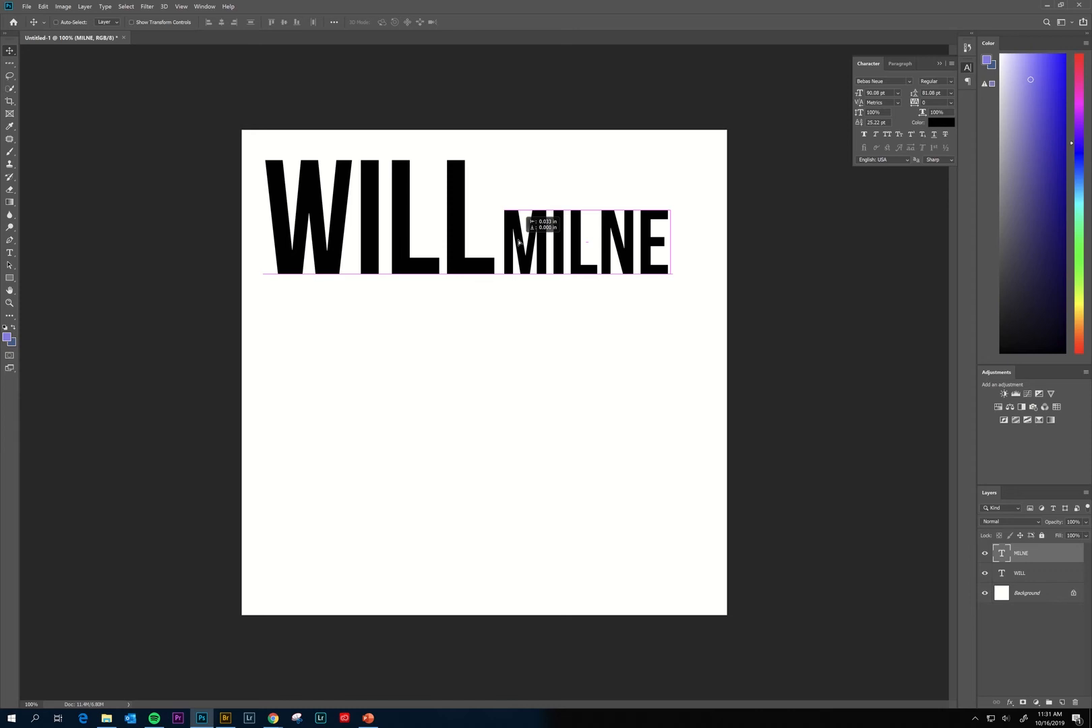
drag(519, 242, 519, 241)
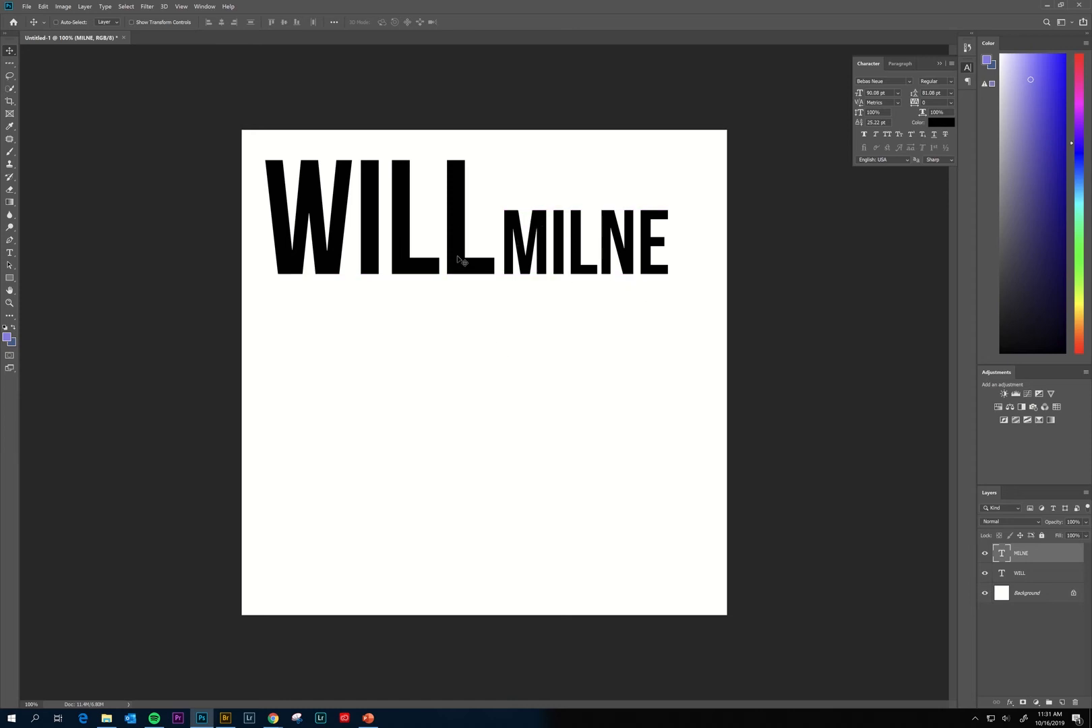
key(t)
click(312, 330)
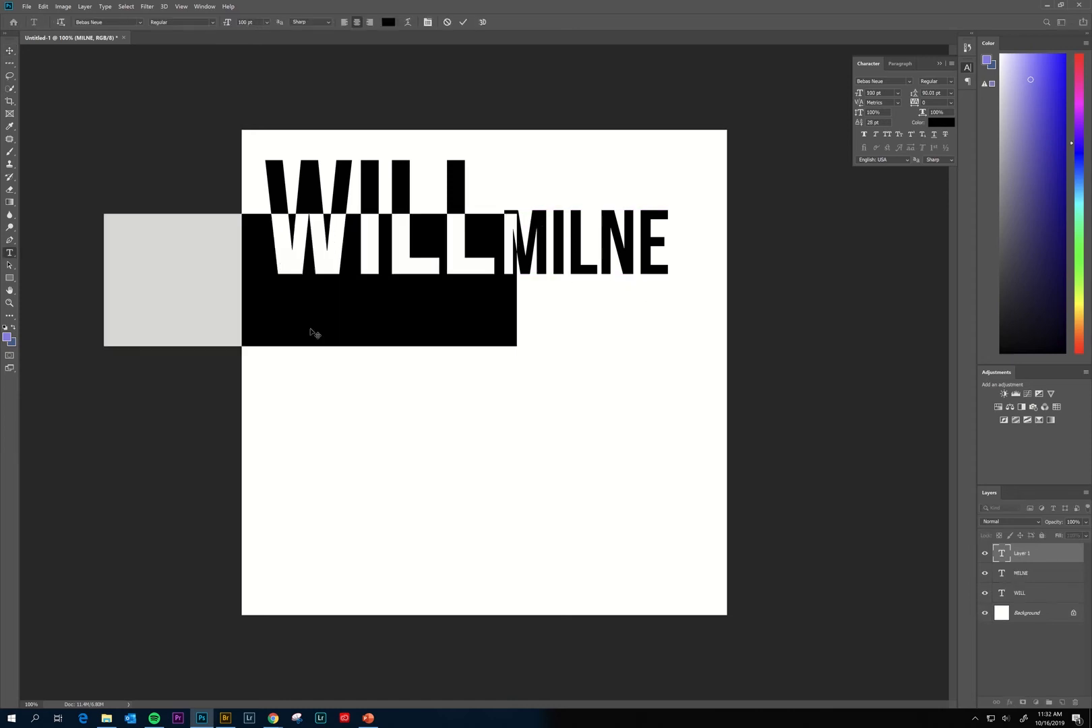
text(PHOTOGRAPHY)
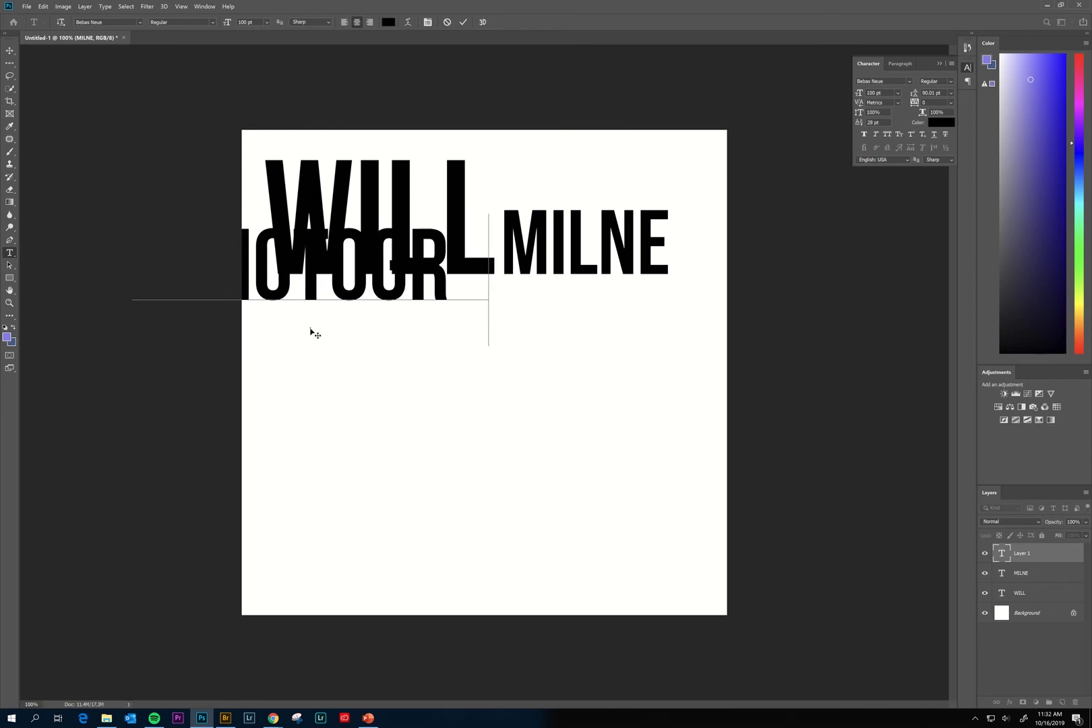
click(463, 22)
key(v)
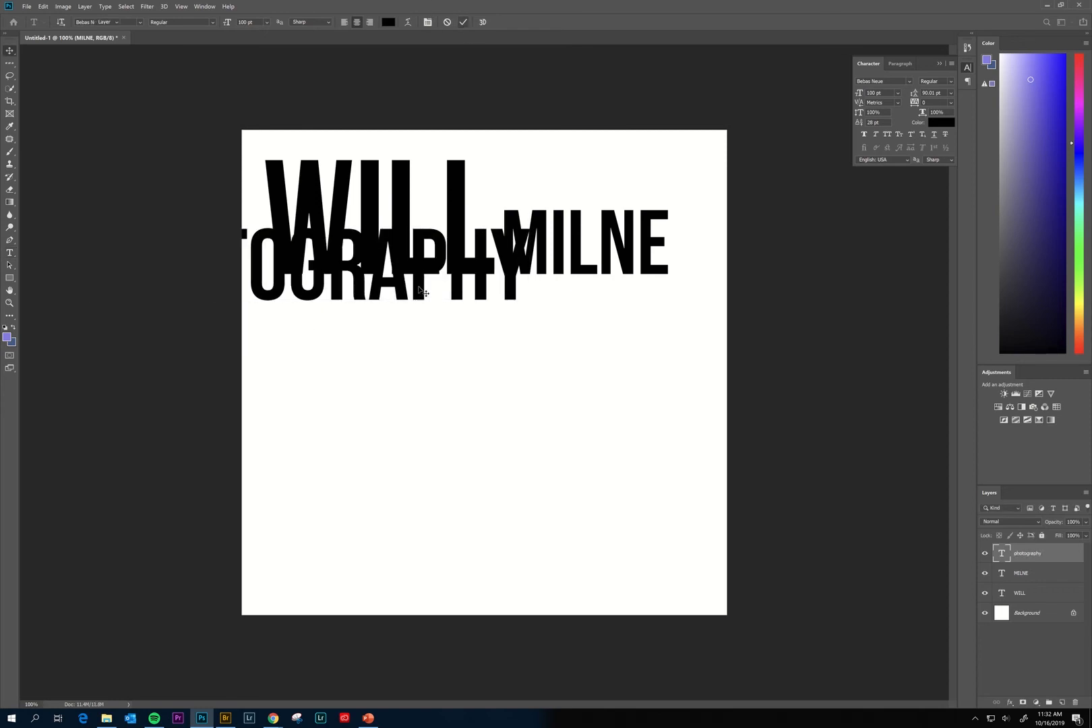
drag(441, 267, 617, 319)
key(ctrl+t)
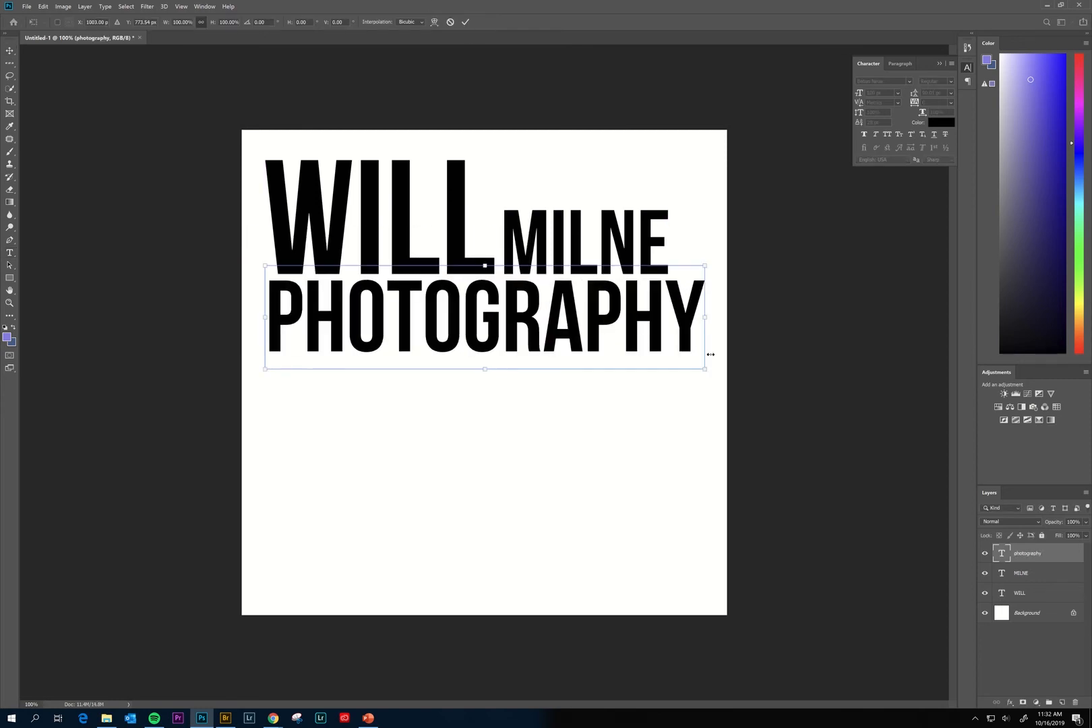
drag(703, 367, 674, 343)
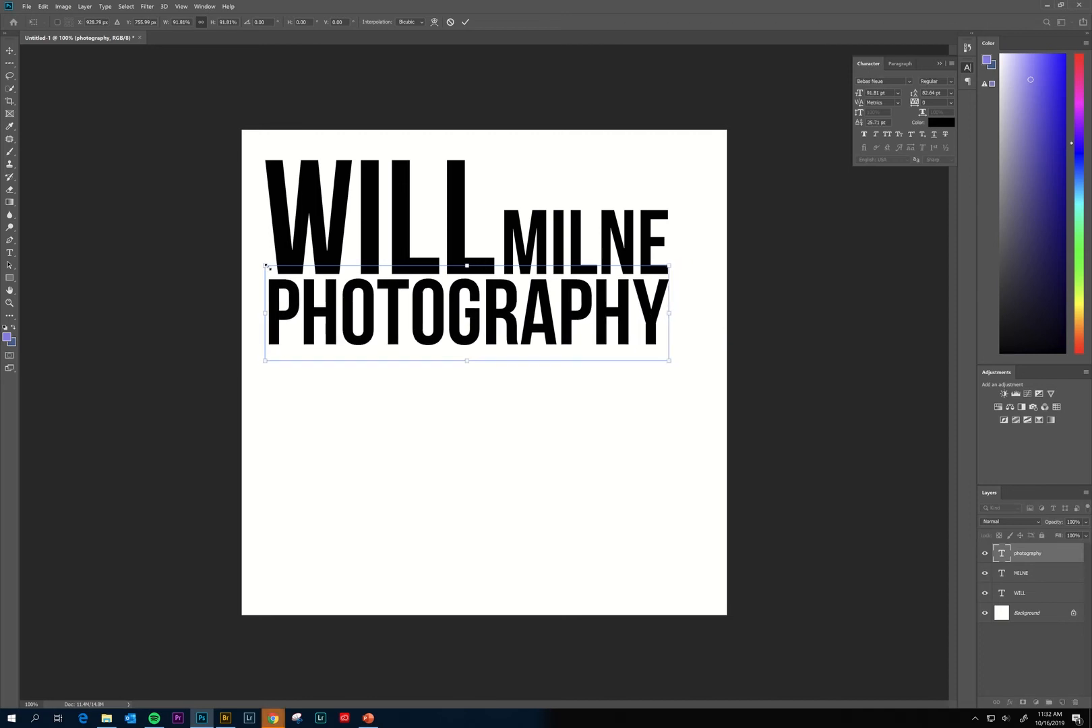
drag(267, 267, 278, 272)
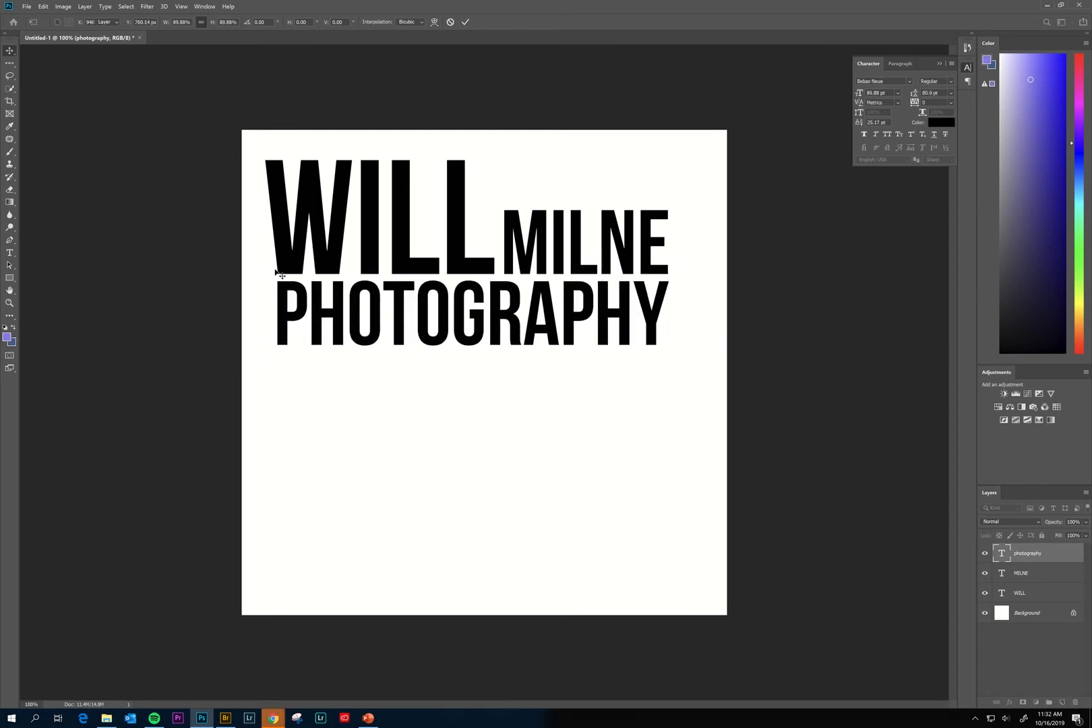
key(Return)
double_click(1002, 552)
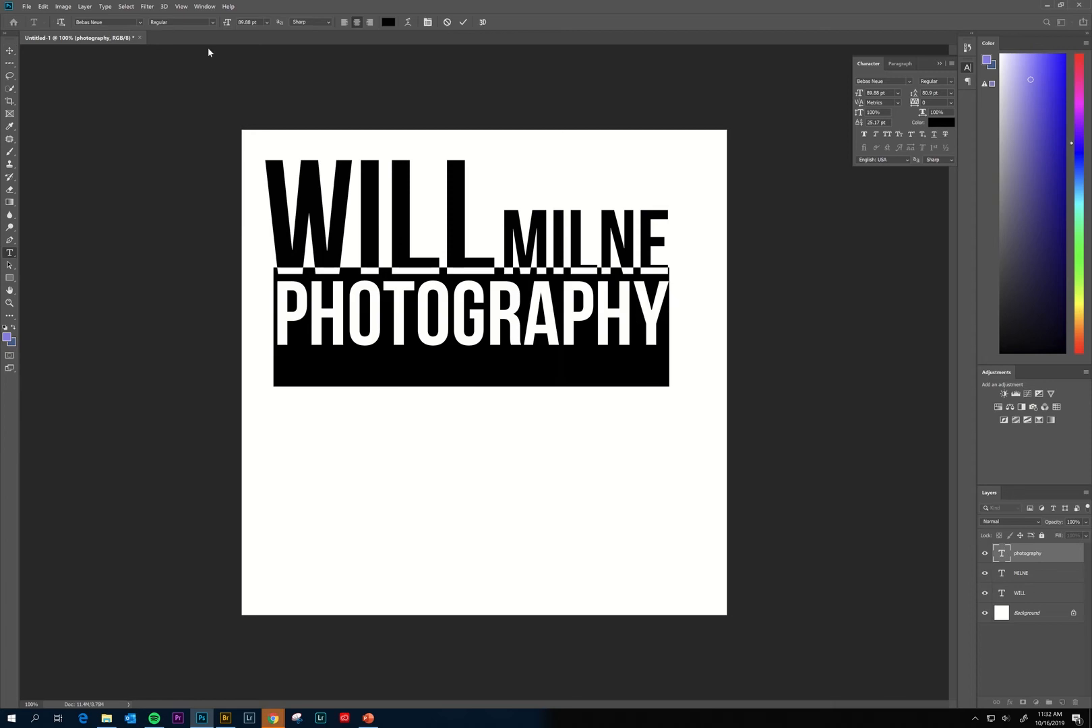
click(122, 25)
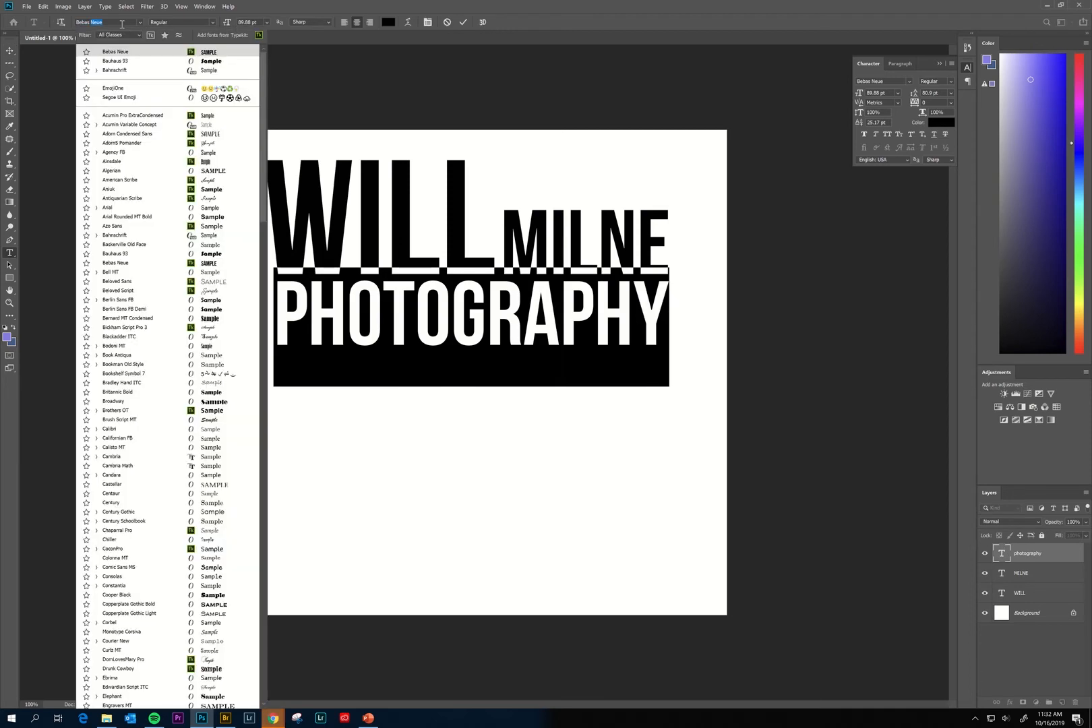
click(139, 20)
click(139, 20)
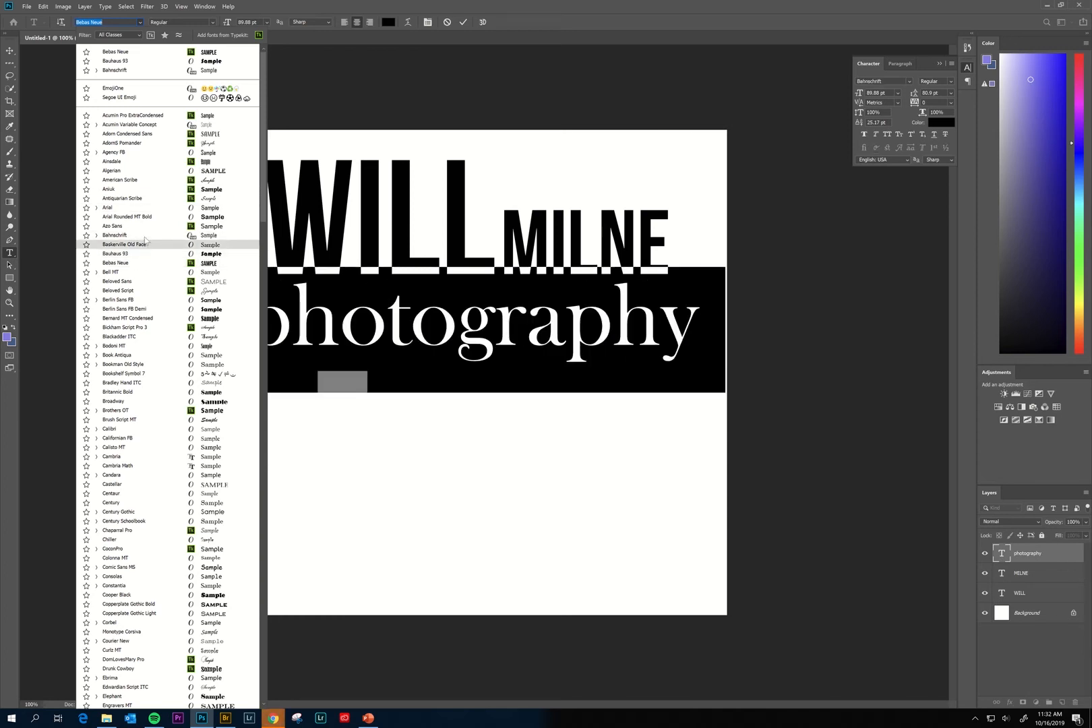
click(145, 236)
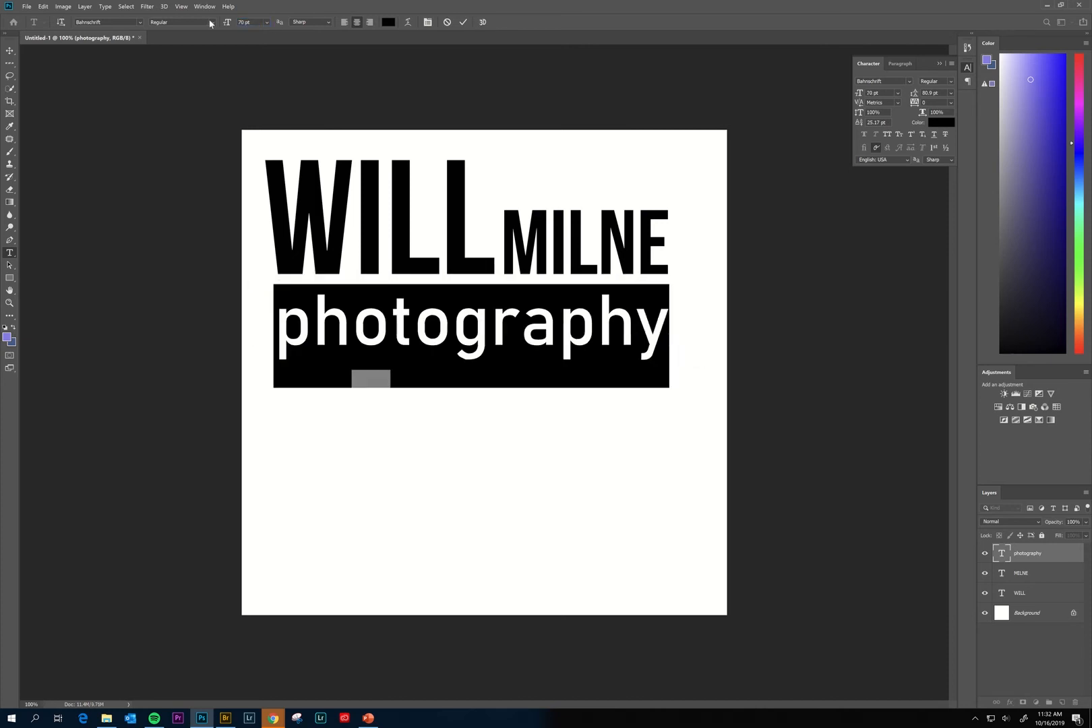
key(ctrl+Return)
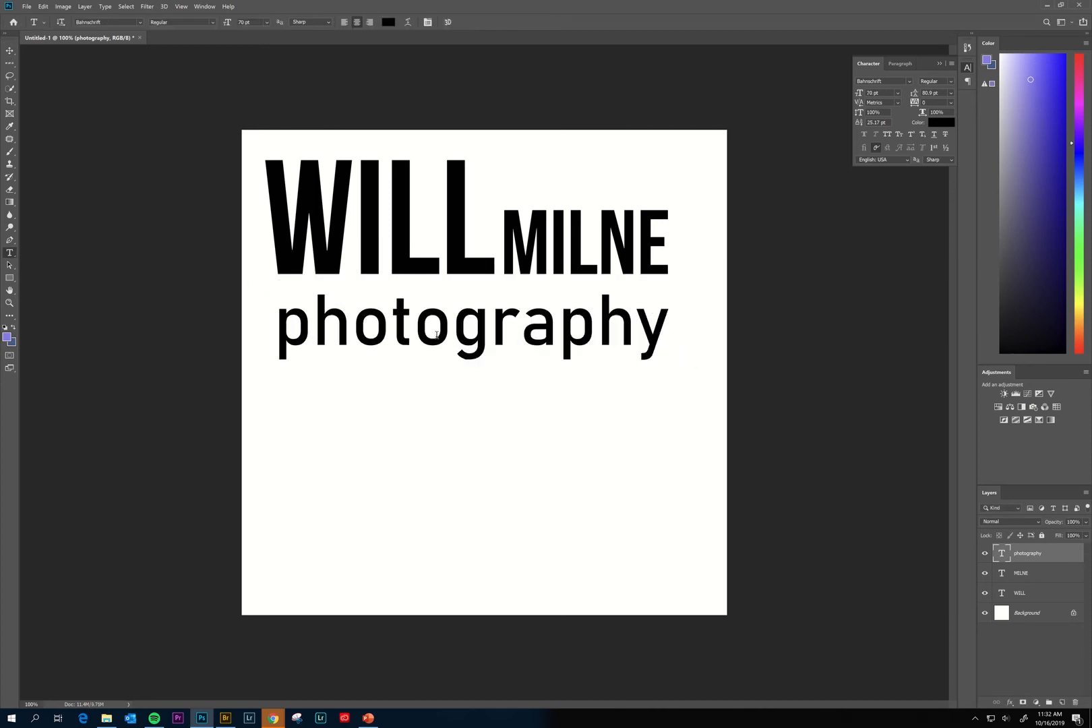
key(v)
drag(439, 340, 441, 315)
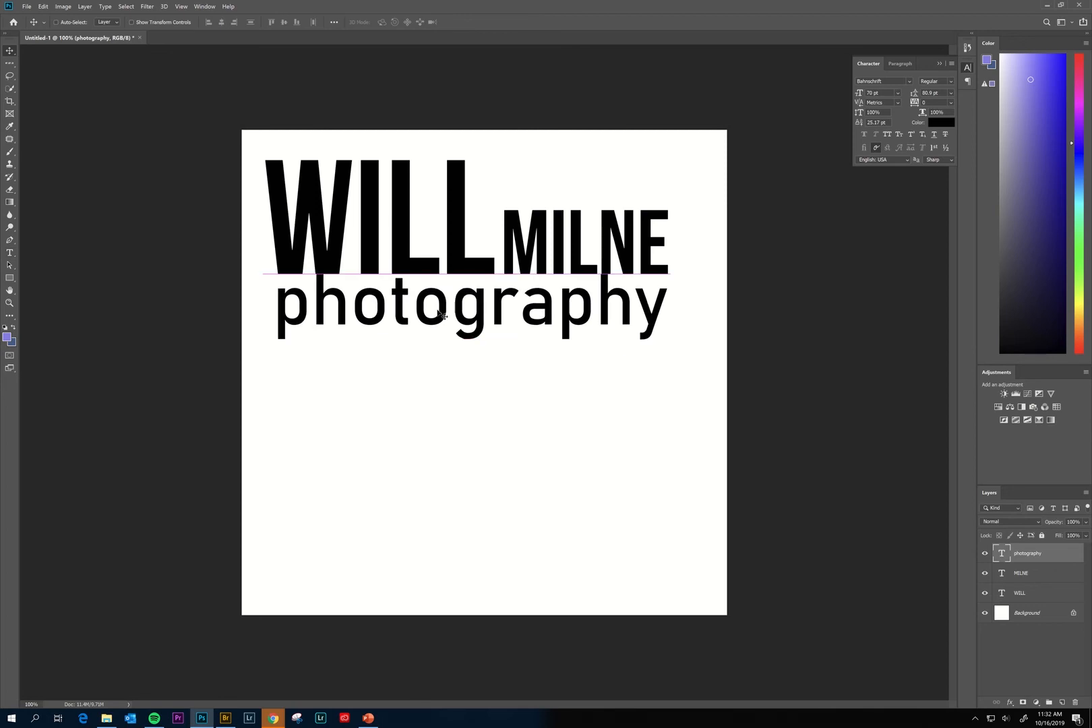
drag(670, 306, 628, 324)
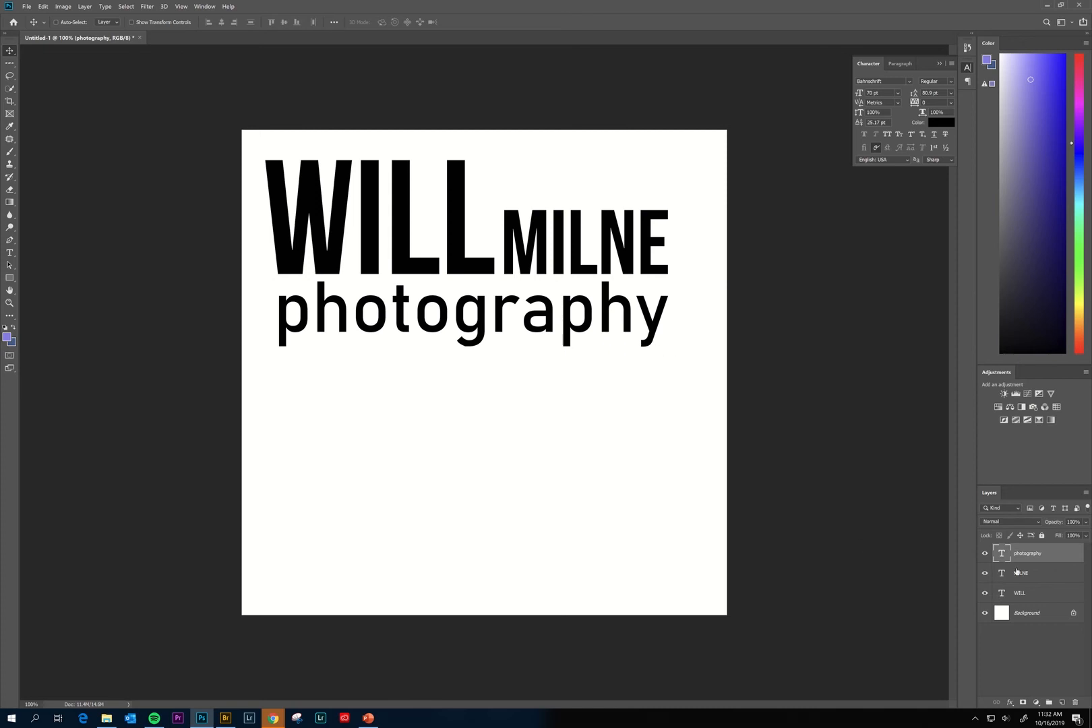
mouse_move(492, 340)
mouse_down()
mouse_move(496, 423)
mouse_move(485, 350)
mouse_up()
drag(394, 316, 407, 311)
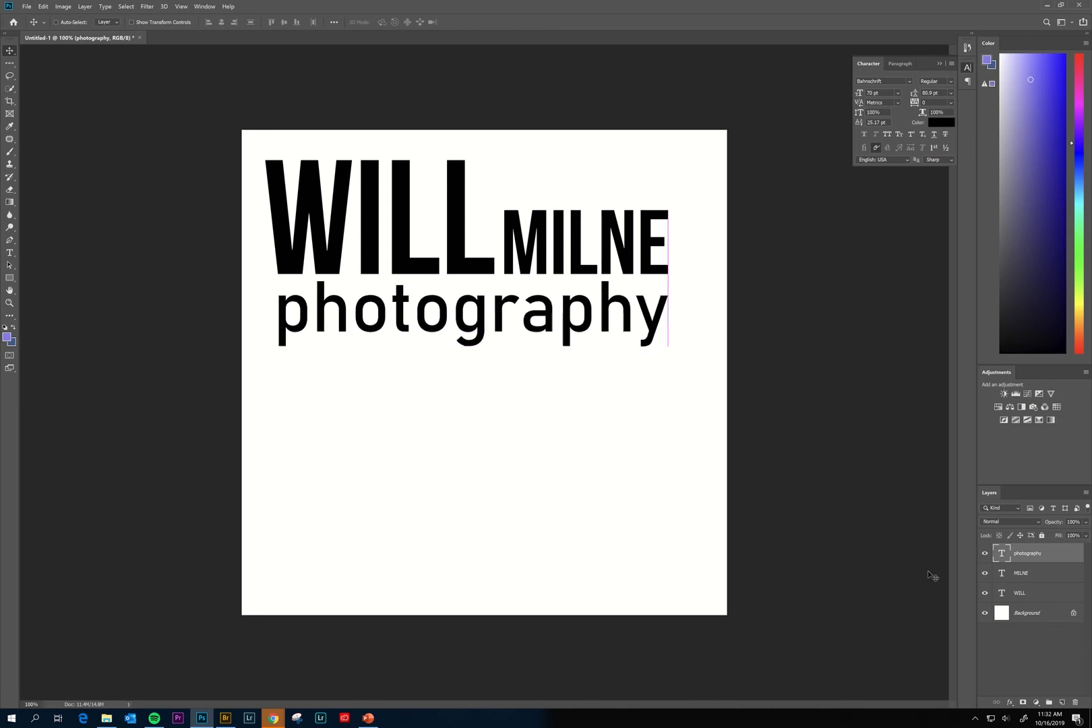
Select all three title layers and drag them down toward the canvas centre.
drag(579, 279, 579, 296)
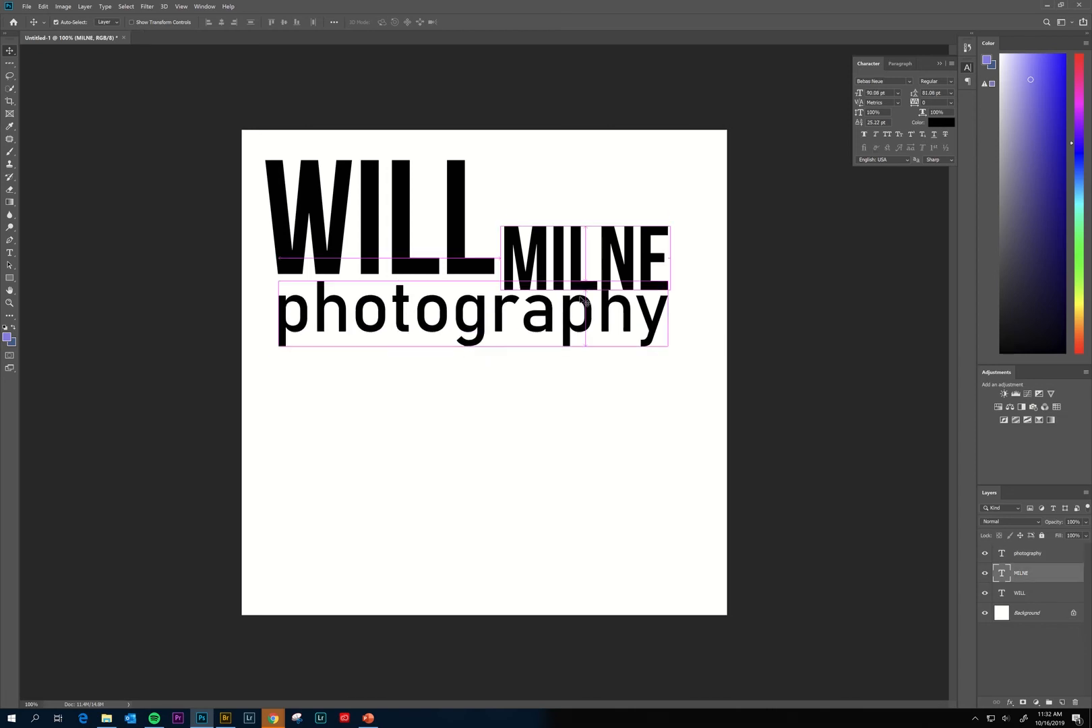
key(ctrl+z)
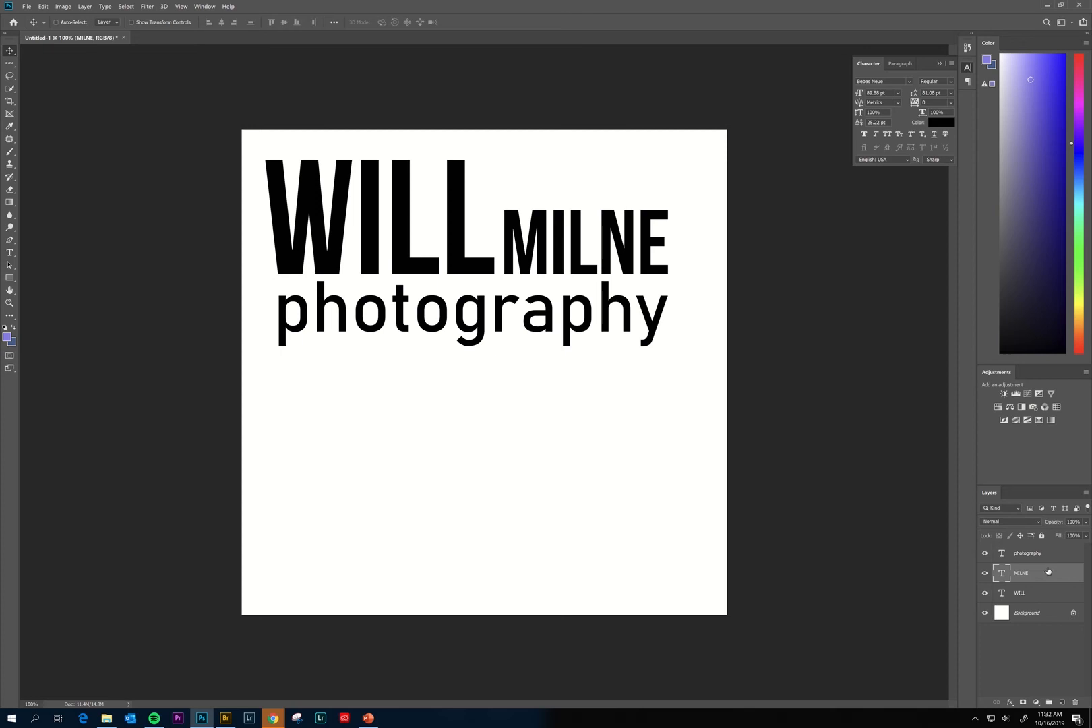
key(alt+bracketright)
shift+click(1044, 581)
shift+click(1043, 598)
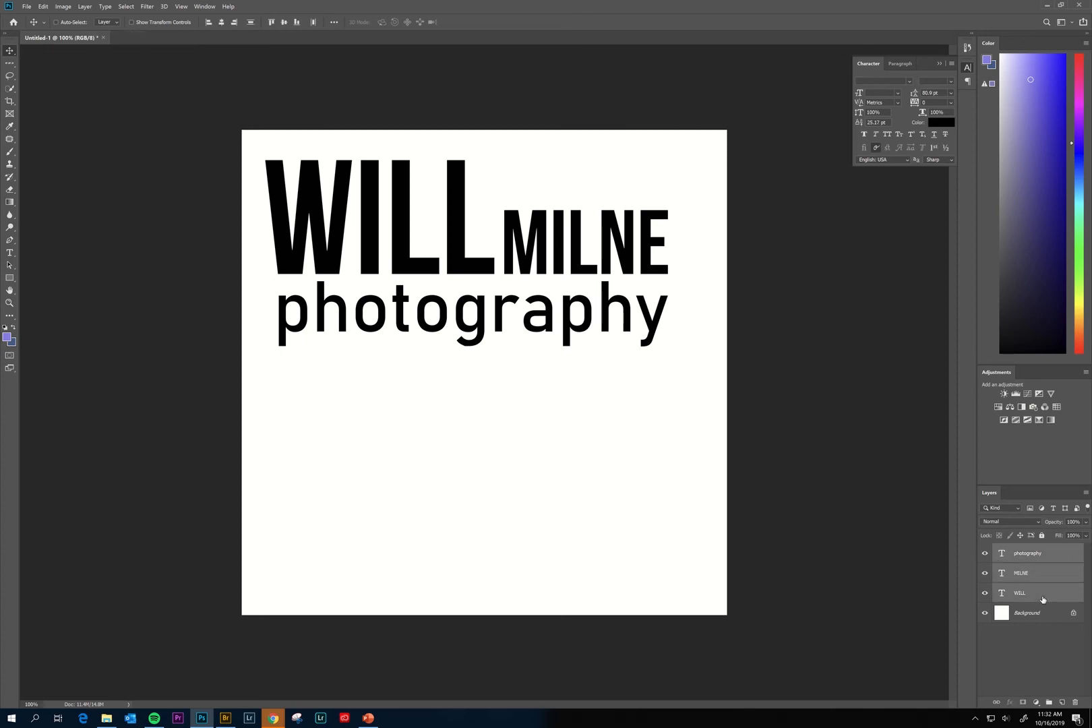
drag(551, 325, 549, 428)
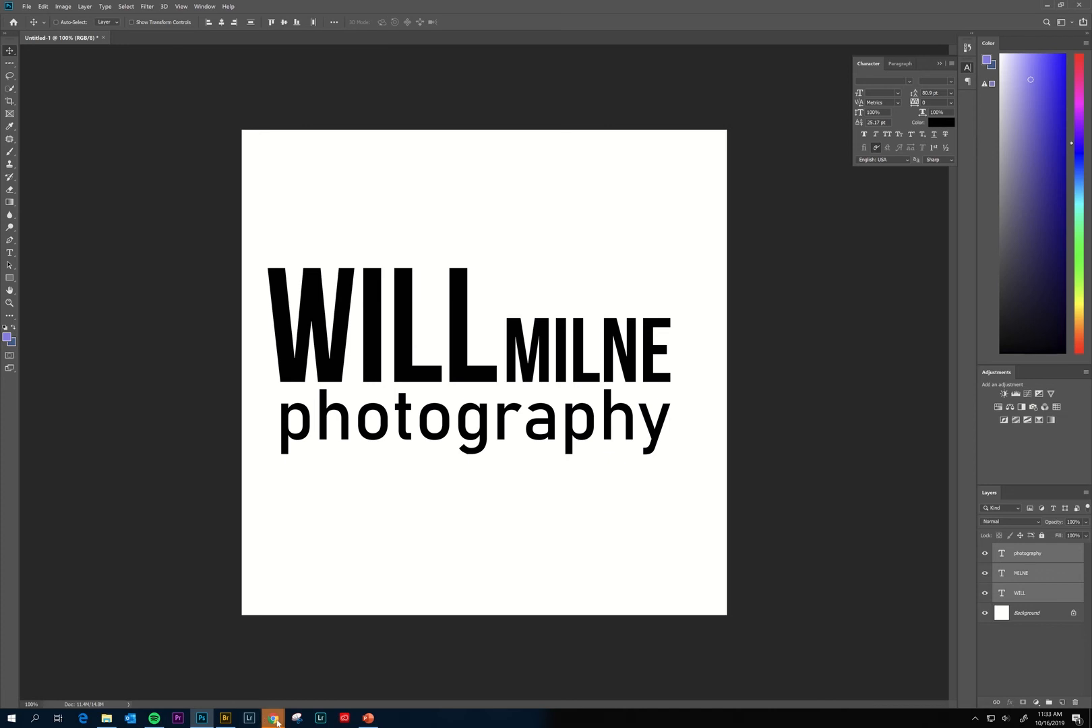
In Chrome, search Google Images for 'camera icon'.
mouse_move(277, 722)
click(263, 700)
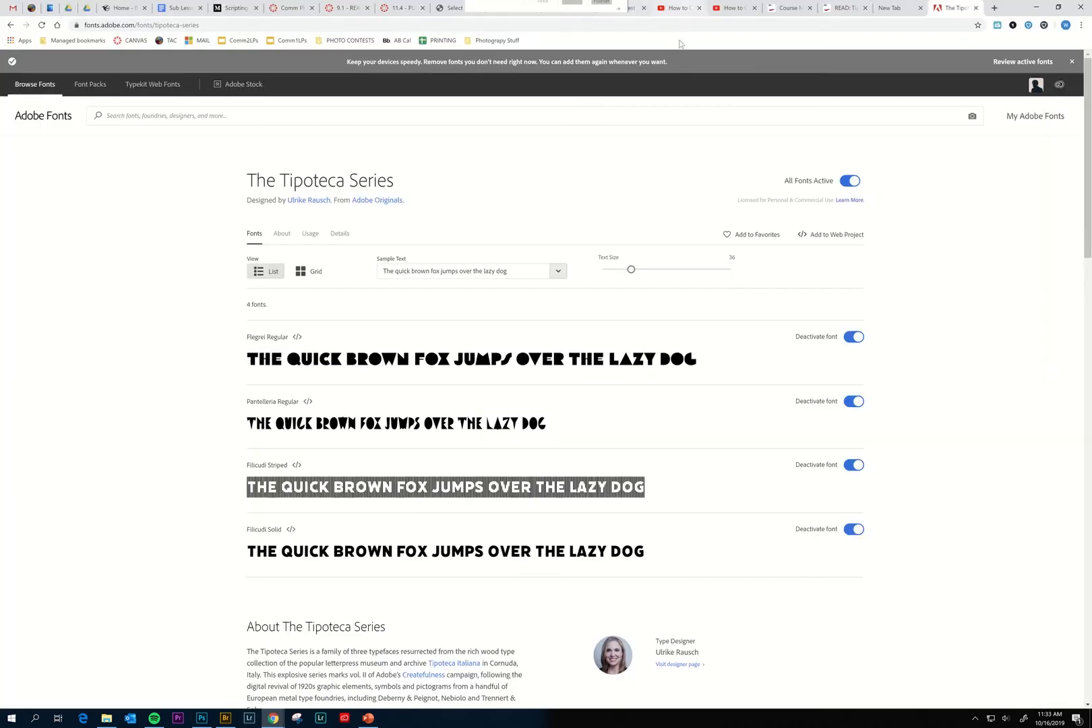
key(ctrl+l)
text(camera )
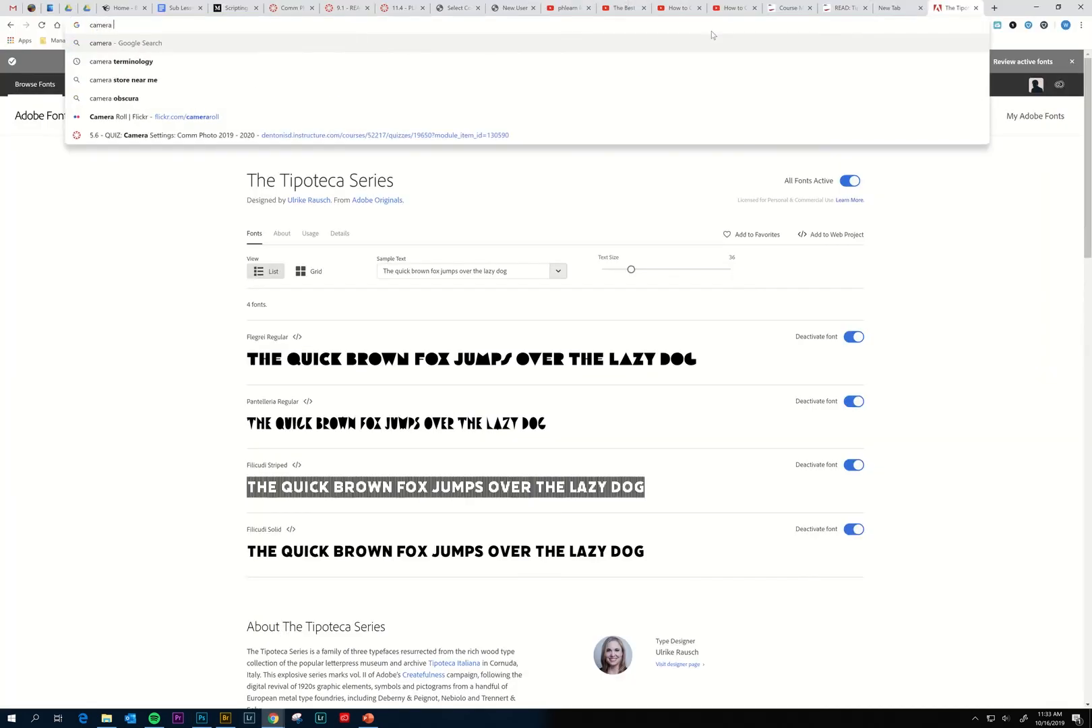
text(icon)
key(Return)
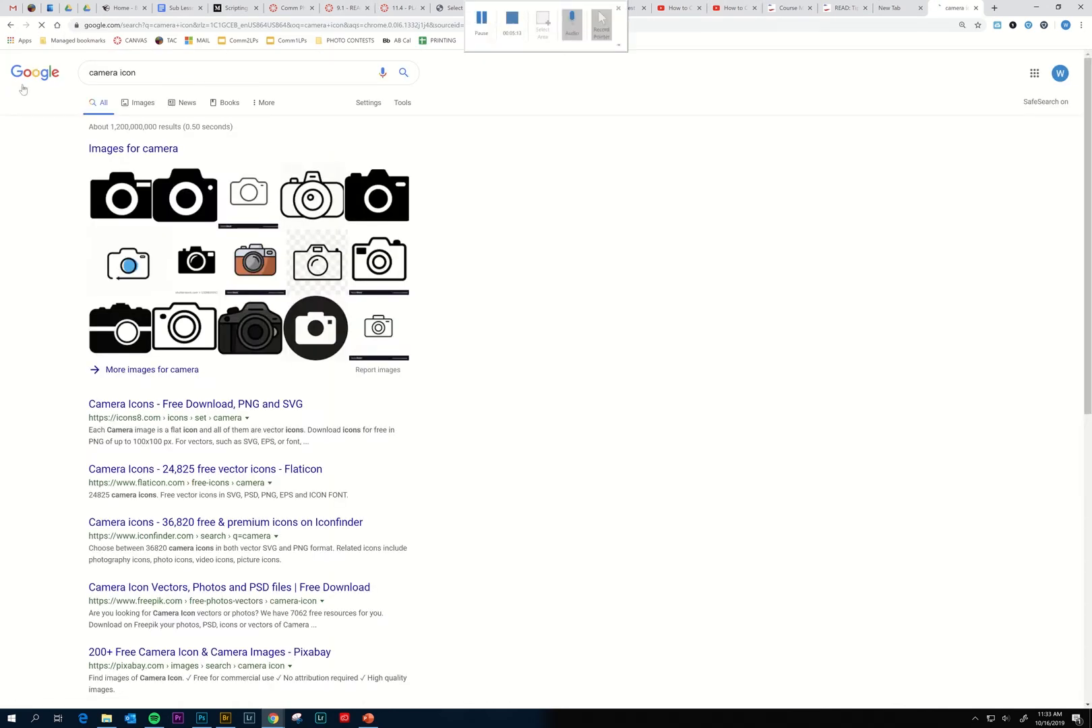
click(135, 106)
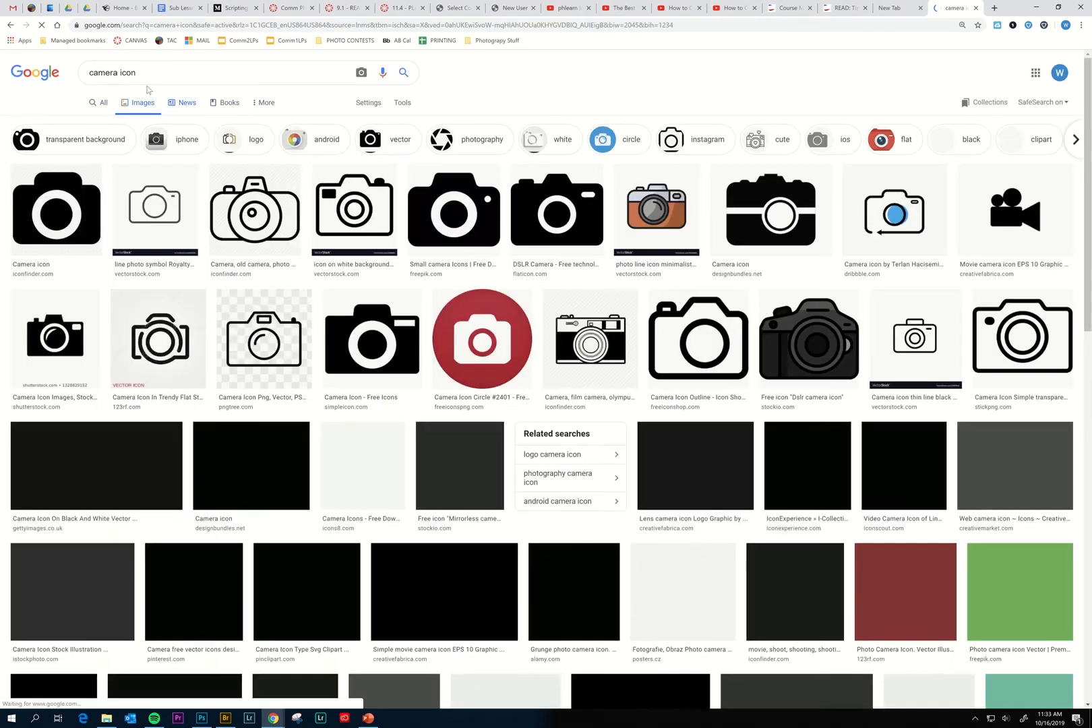
Change the image search query to 'camera vector'.
double_click(160, 74)
text(vbec)
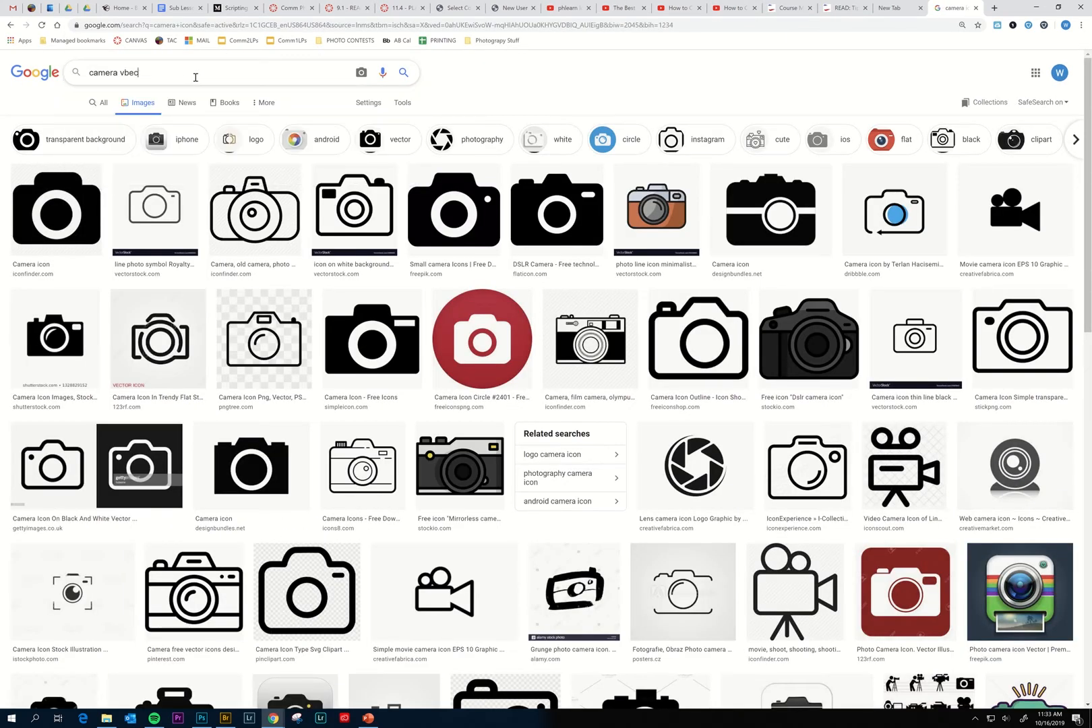
key(BackSpace)
key(BackSpace)
key(BackSpace)
text(ector)
key(Return)
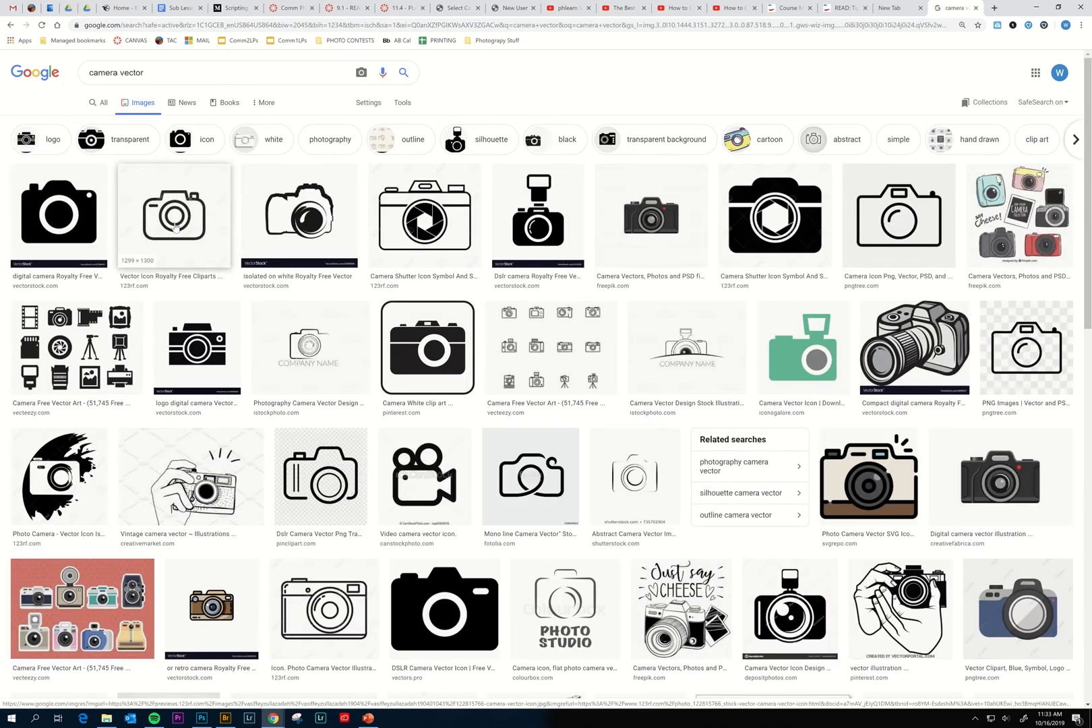
Filter the results to large images labeled for reuse with modification.
click(403, 103)
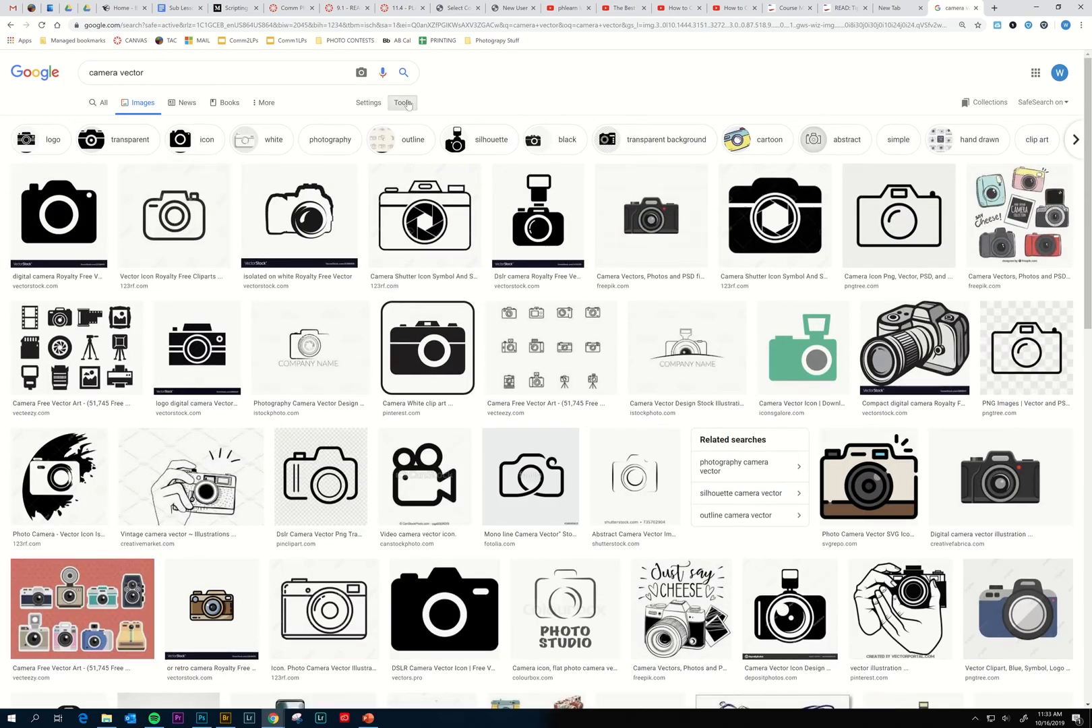
click(95, 124)
click(96, 154)
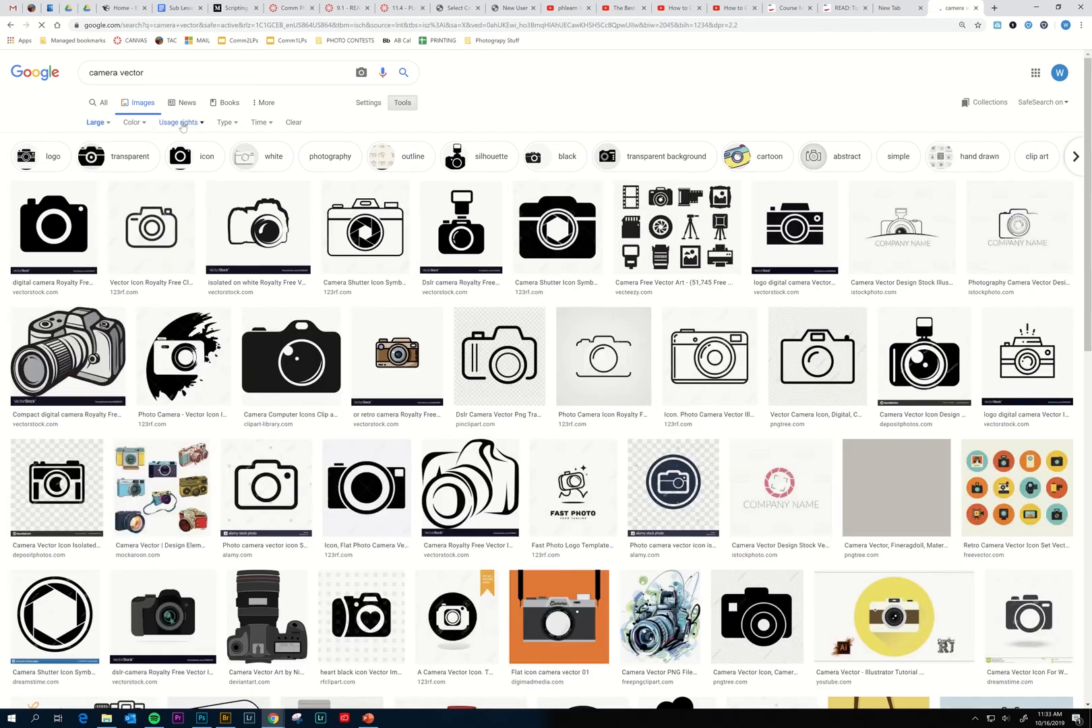
click(181, 123)
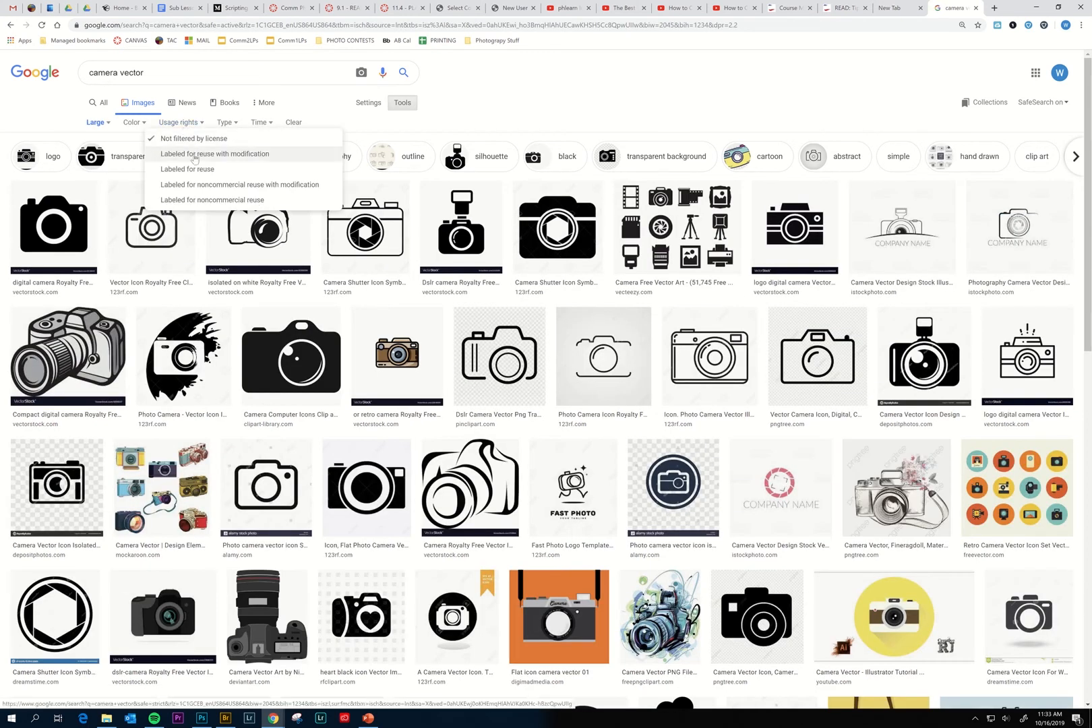
click(194, 157)
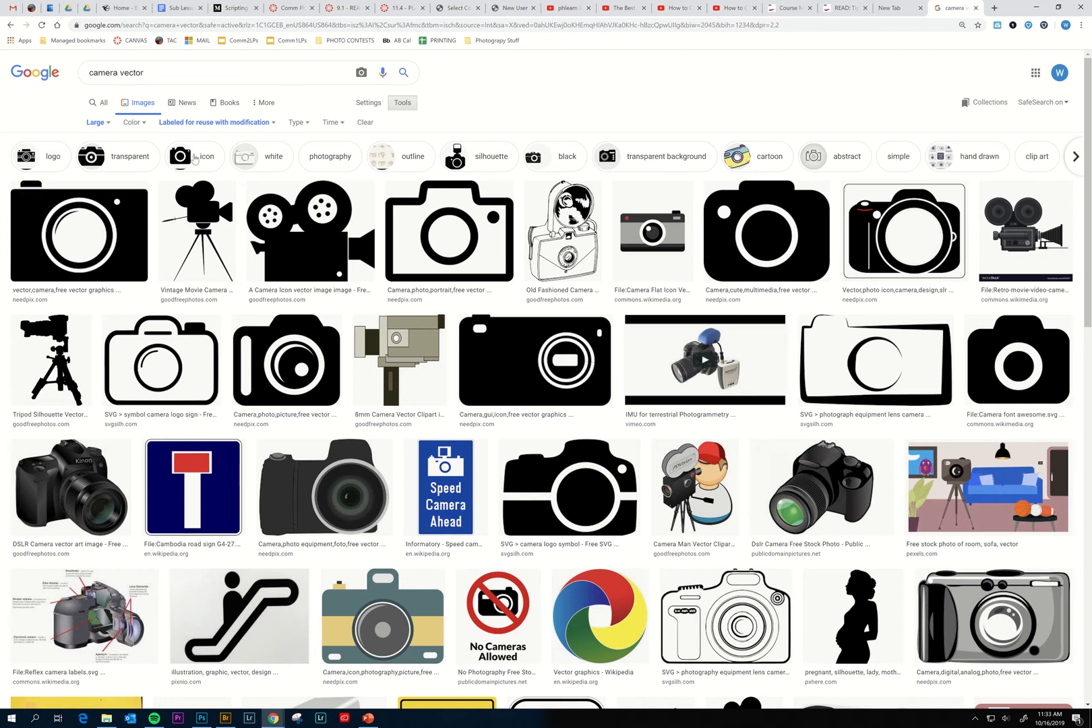
Scroll through the camera vector results looking for a suitable icon.
scroll(357, 447, down, 5)
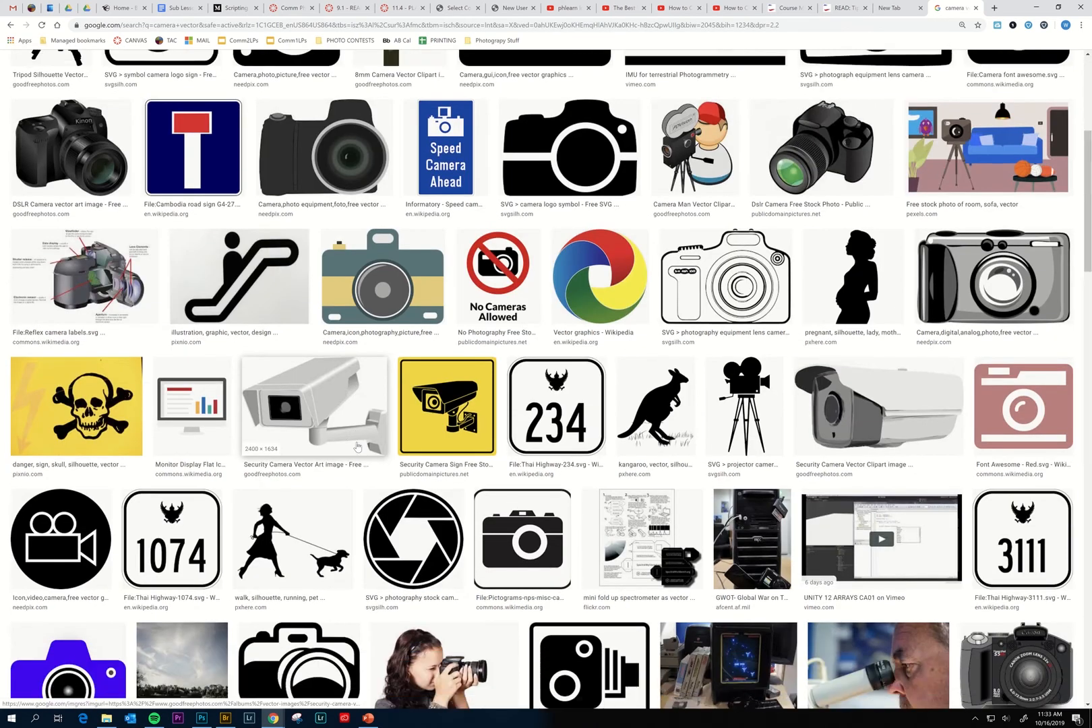
scroll(357, 446, down, 4)
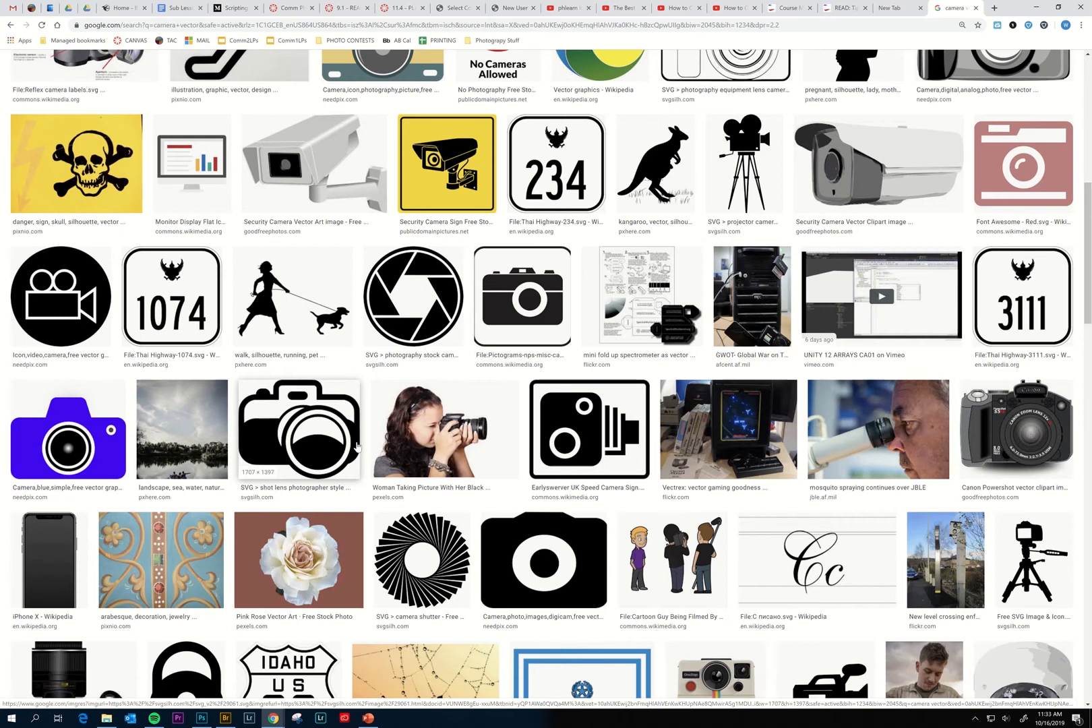
scroll(388, 432, down, 4)
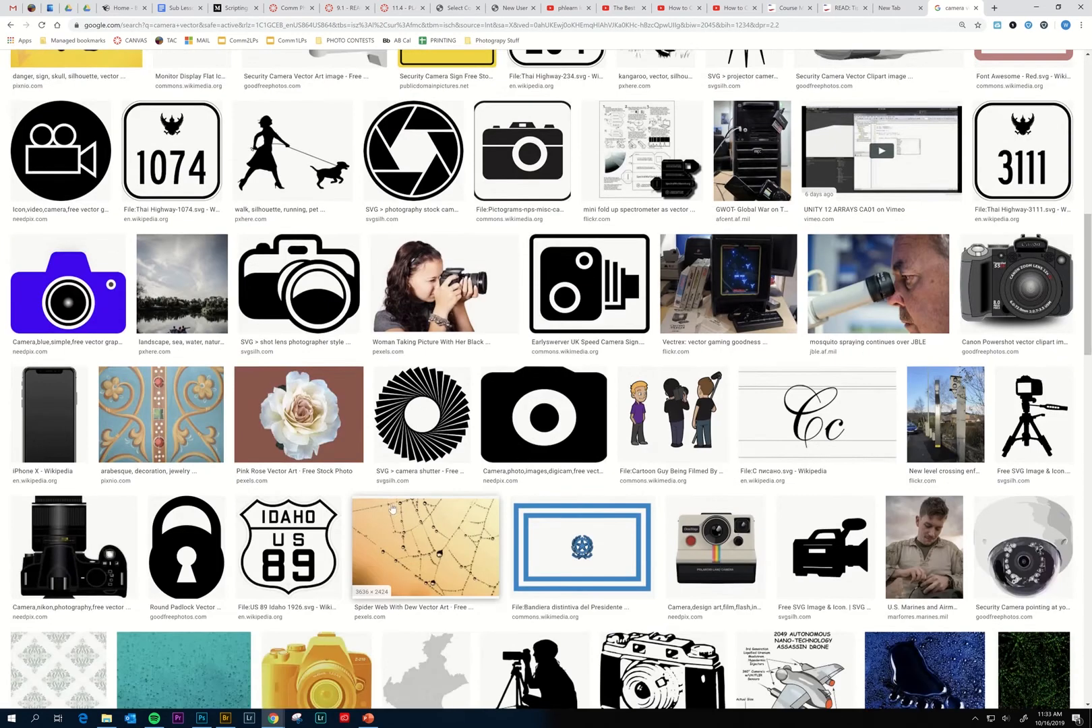
scroll(392, 509, down, 8)
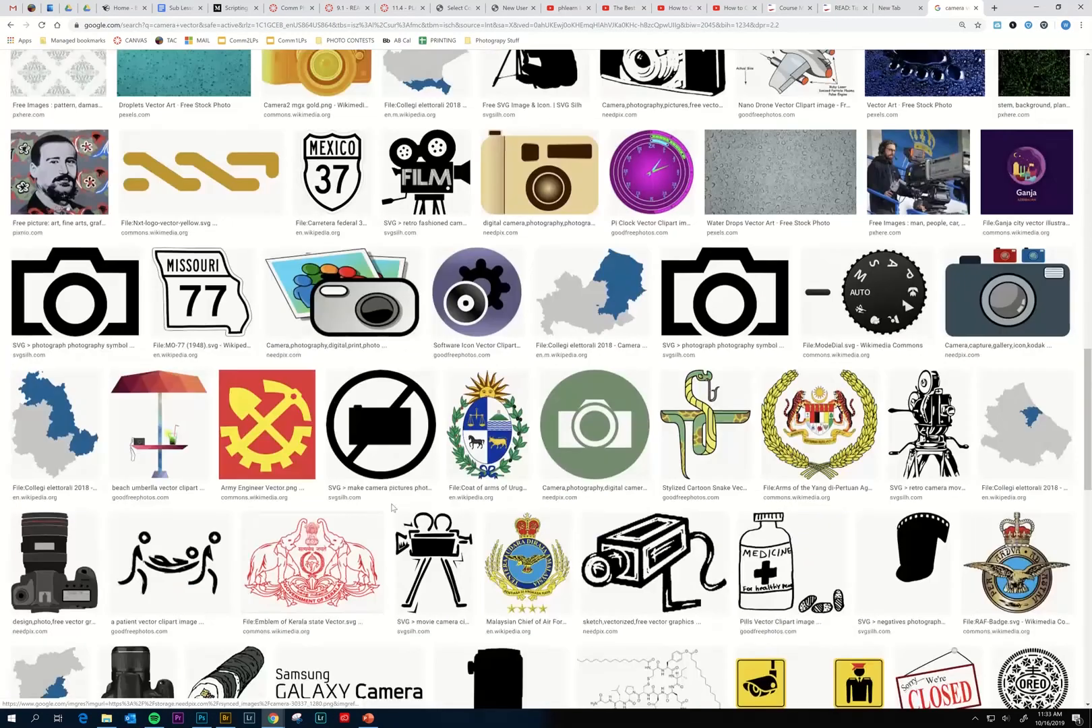
scroll(393, 507, down, 2)
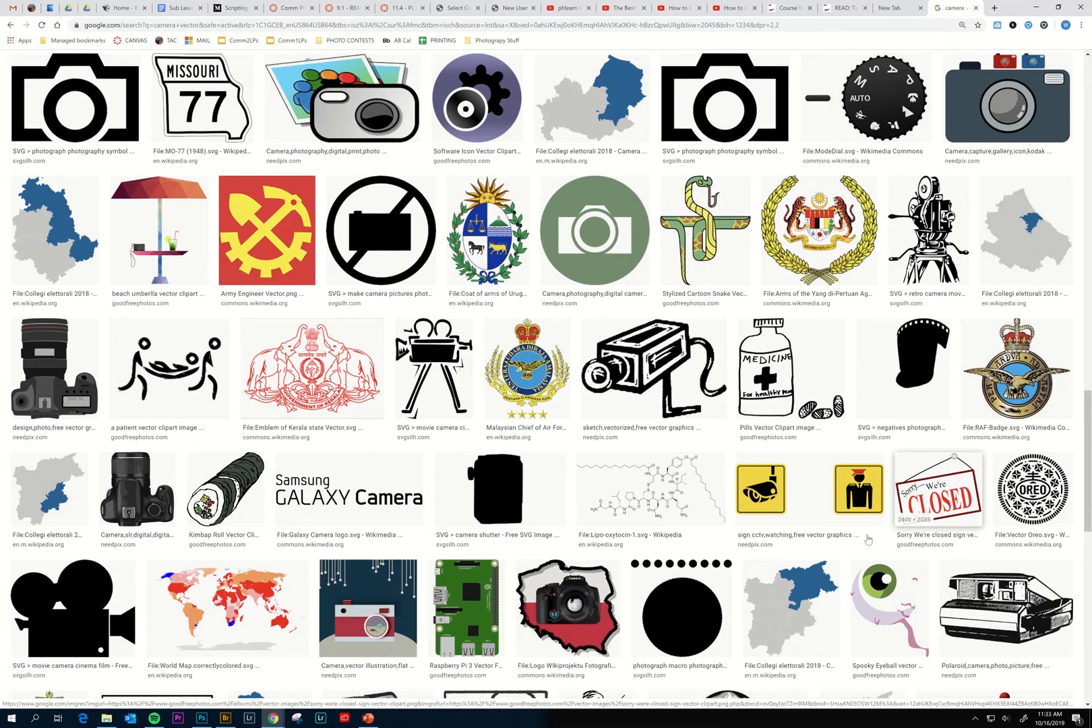
scroll(847, 545, down, 2)
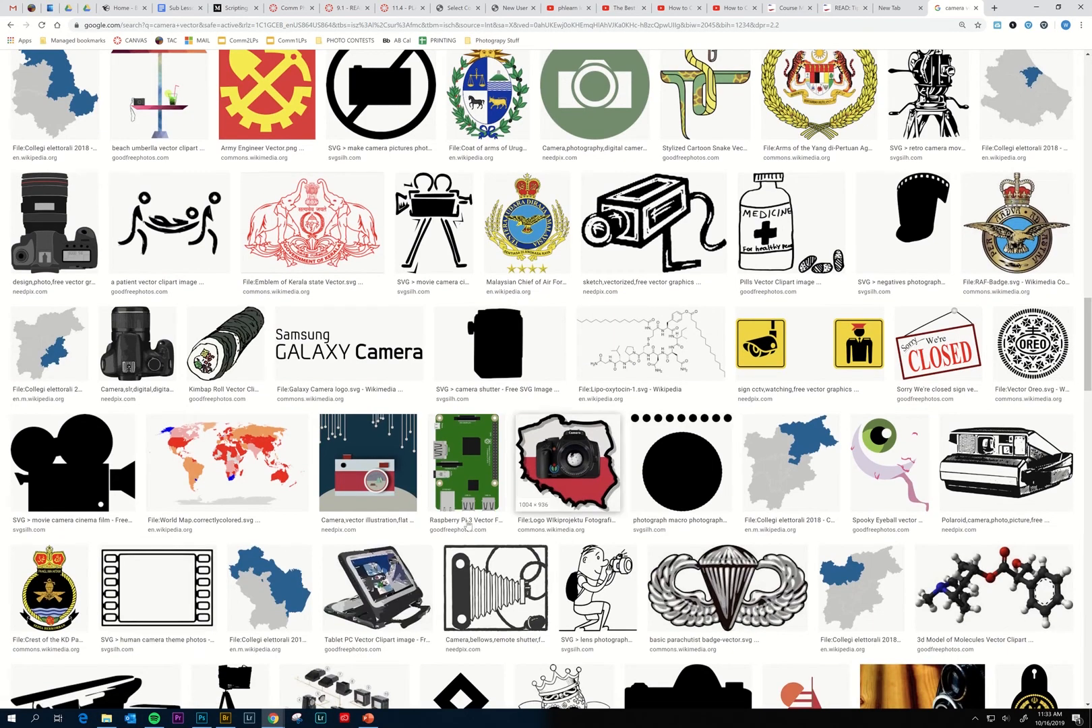
scroll(457, 572, down, 3)
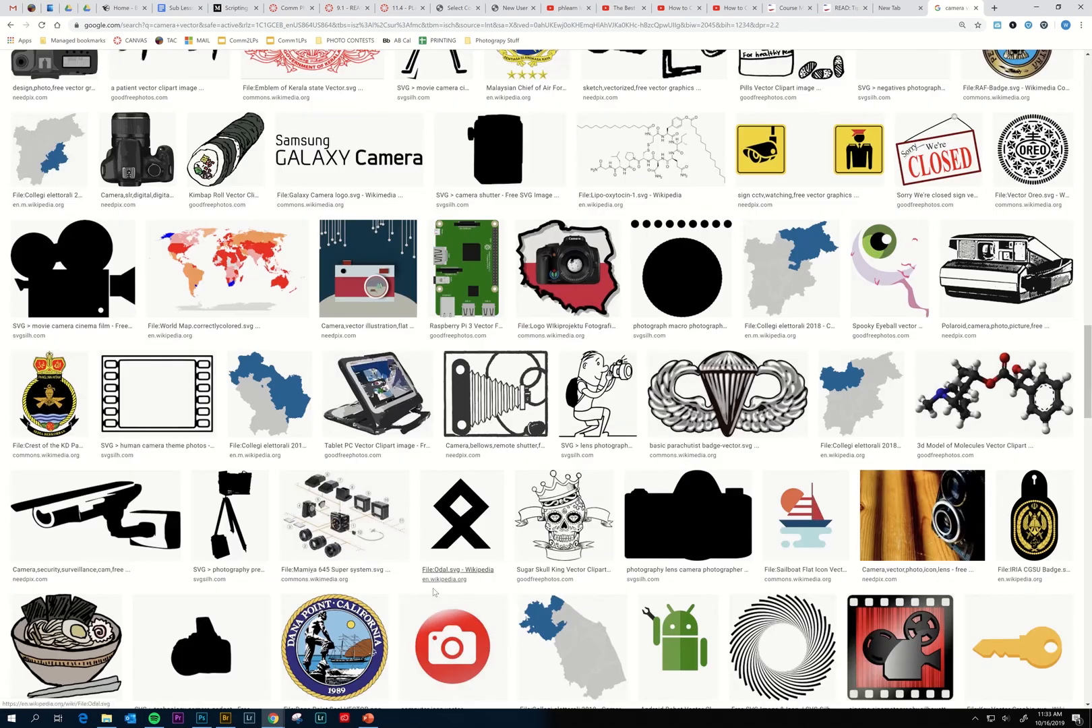
scroll(452, 627, down, 3)
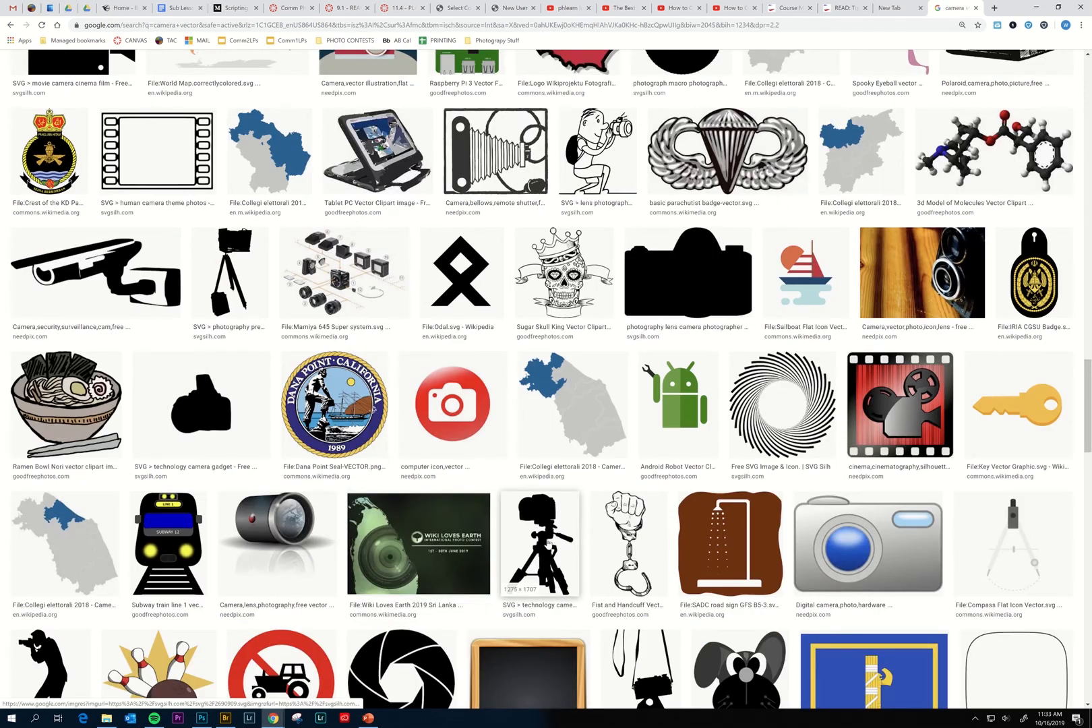
scroll(533, 539, down, 3)
scroll(460, 535, down, 3)
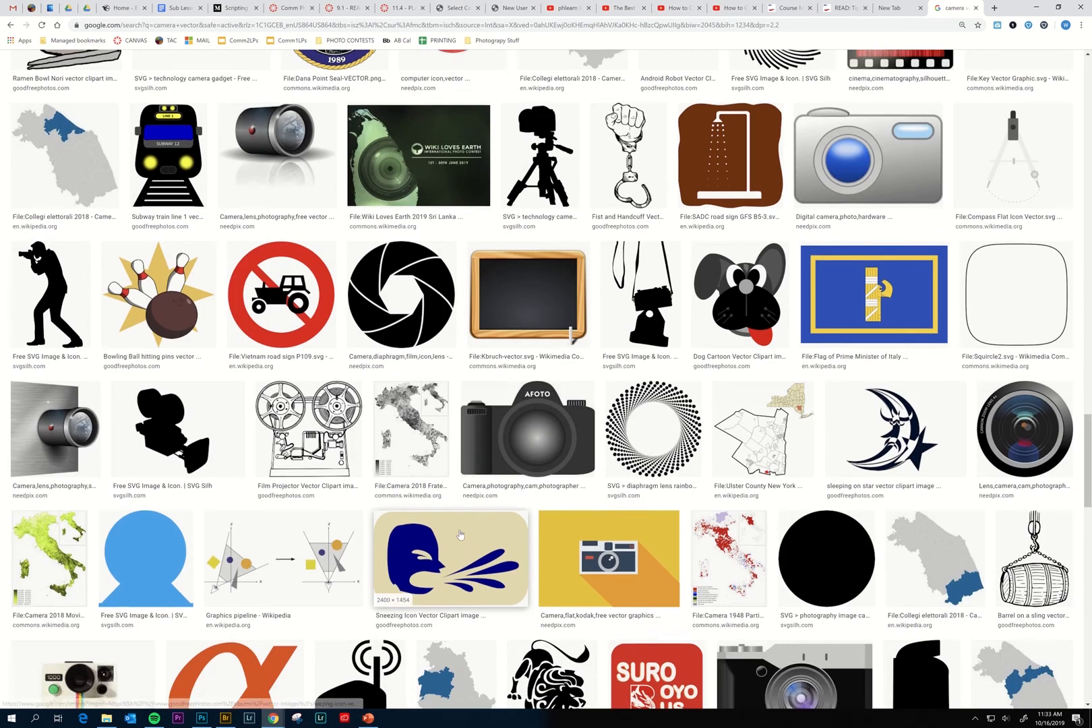
scroll(461, 535, down, 3)
scroll(460, 534, down, 2)
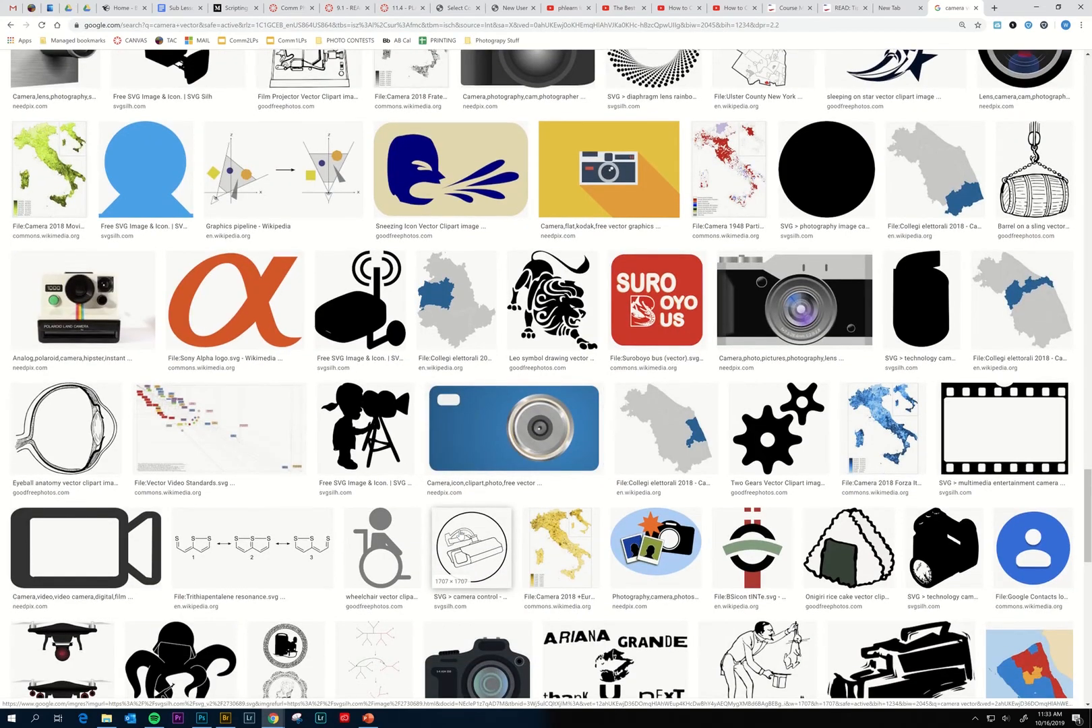
scroll(460, 535, down, 1)
scroll(460, 534, up, 20)
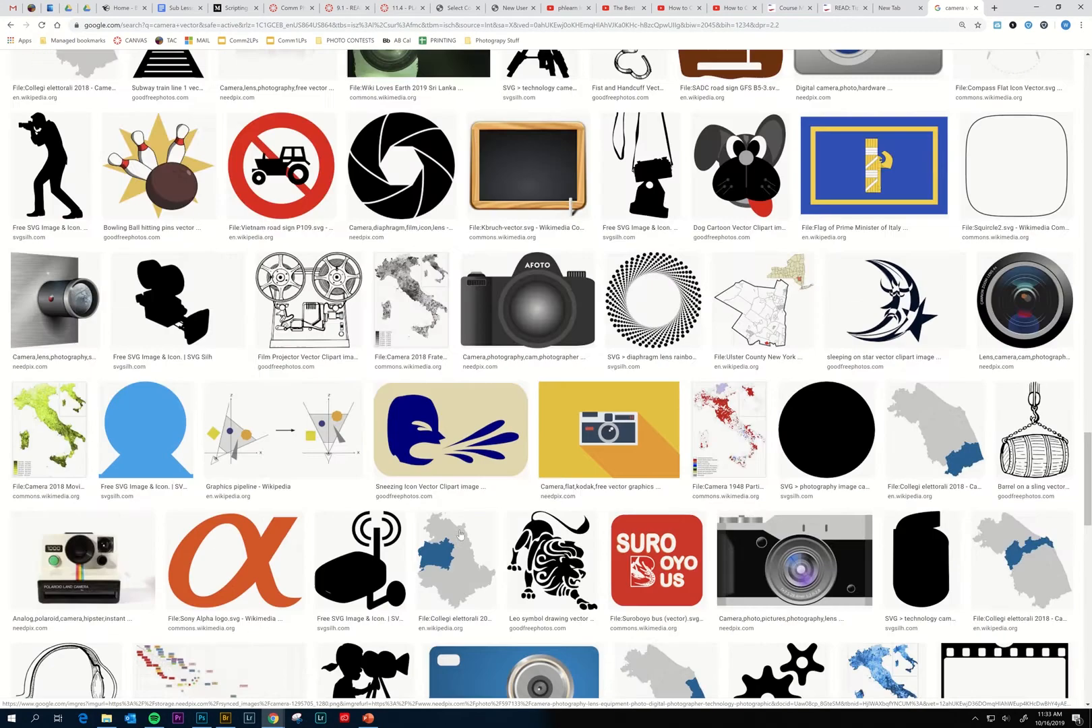
scroll(460, 535, up, 6)
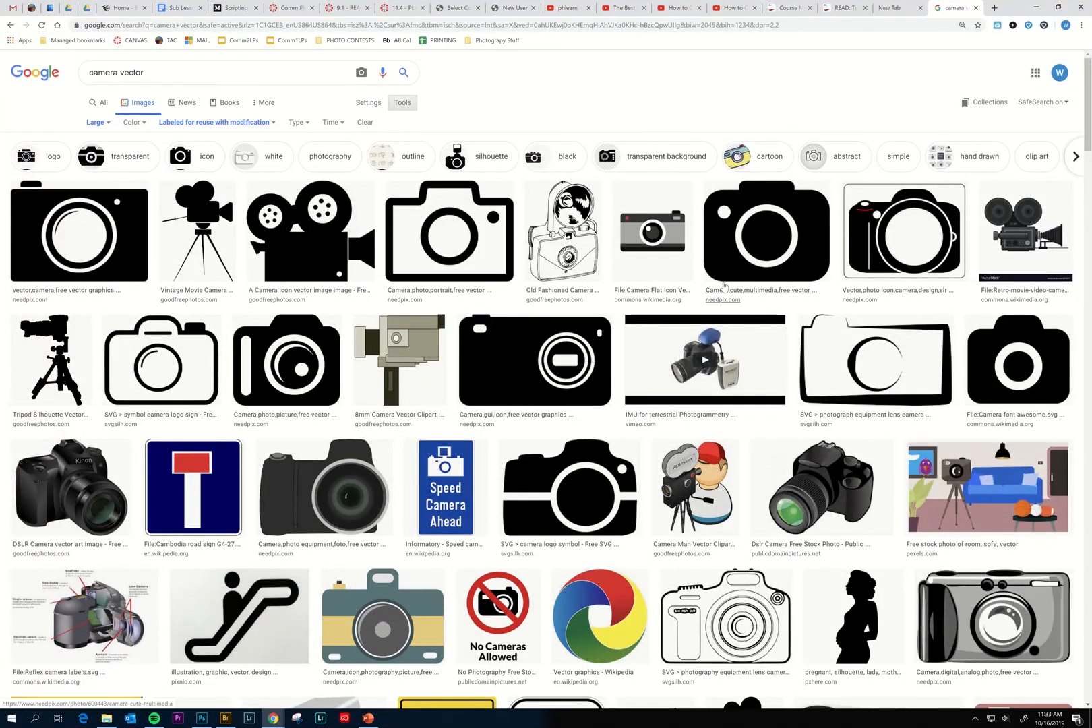
Preview several camera images, copy the solid black camera icon, and return to Photoshop.
click(59, 350)
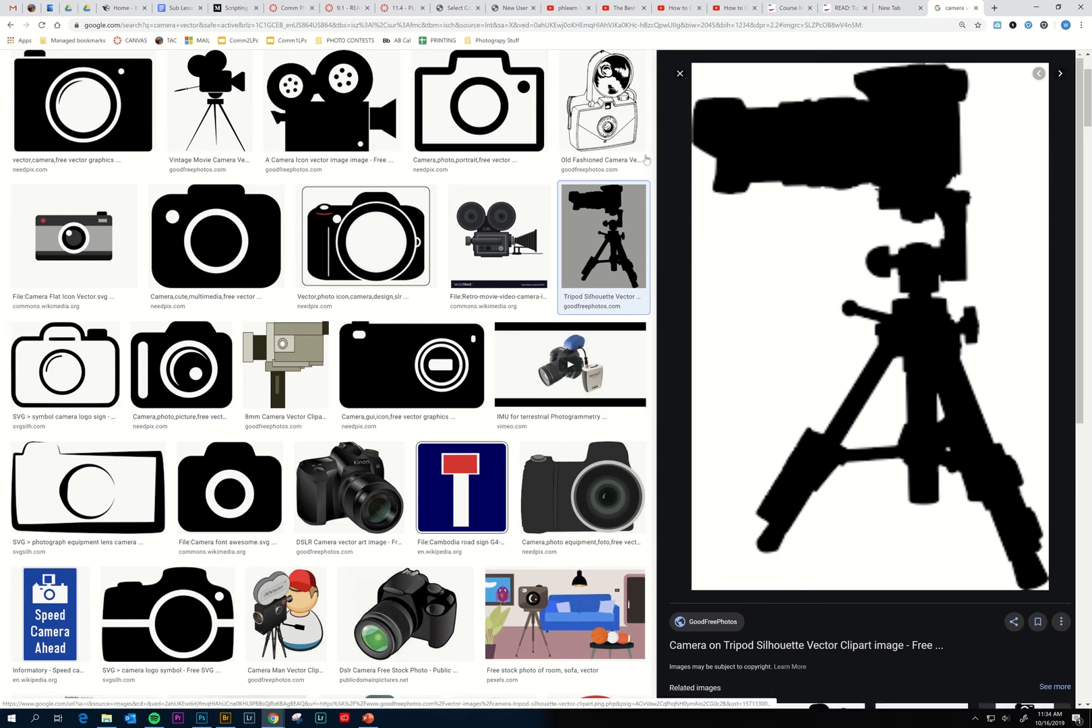
click(611, 123)
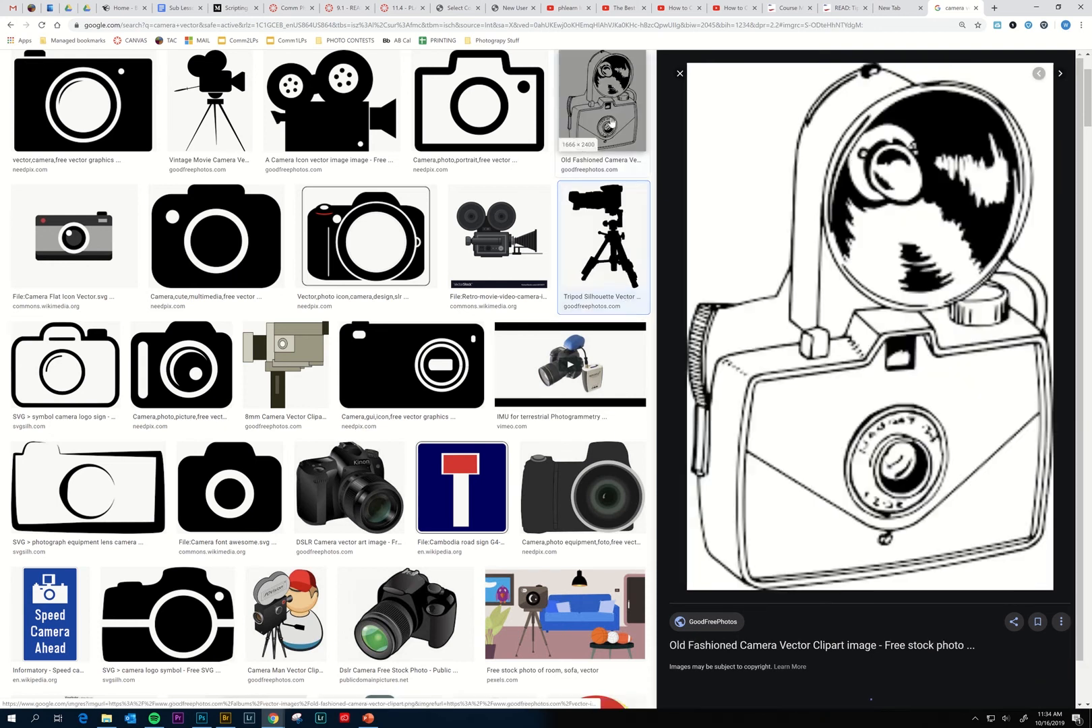
click(497, 111)
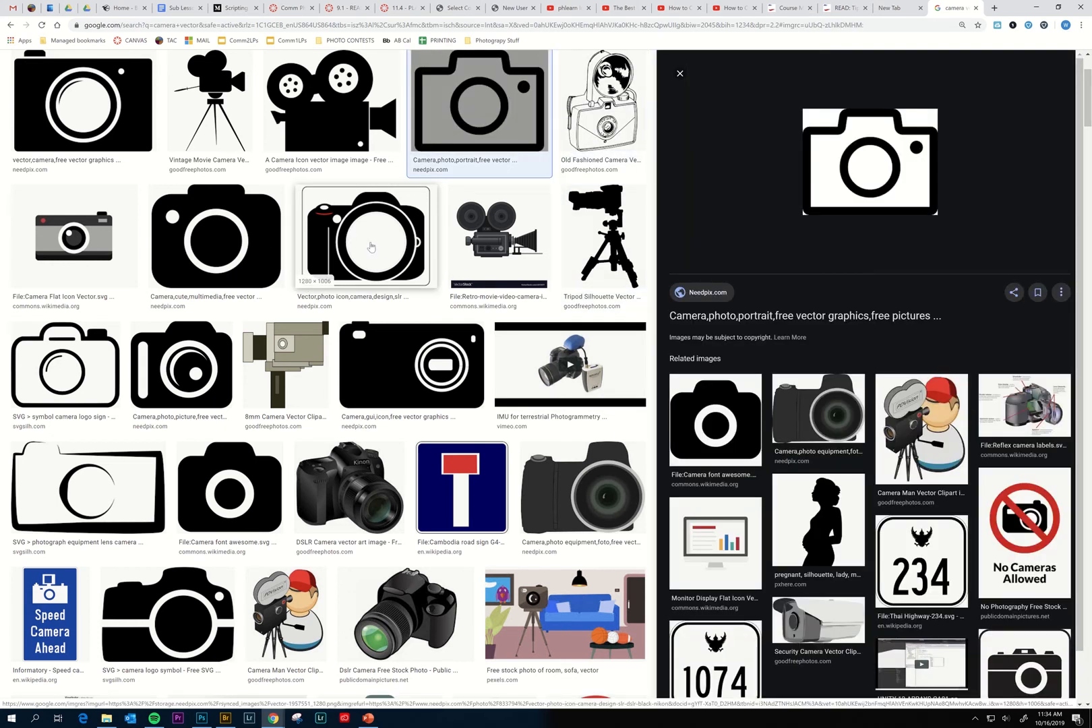
click(371, 247)
click(209, 236)
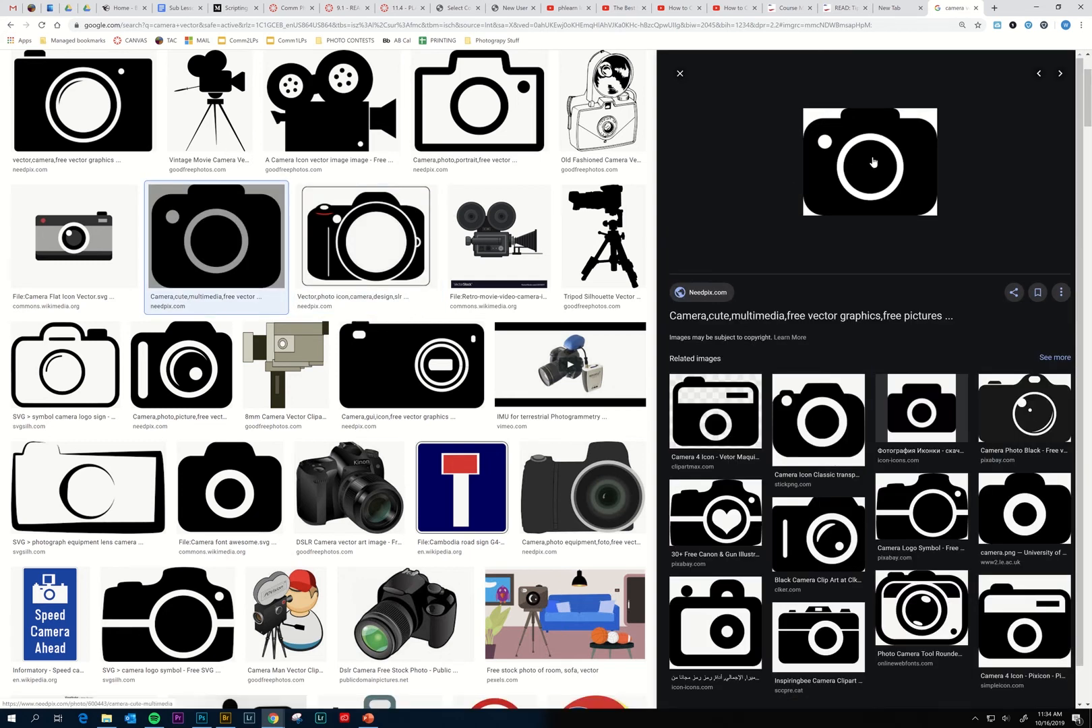
right_click(873, 162)
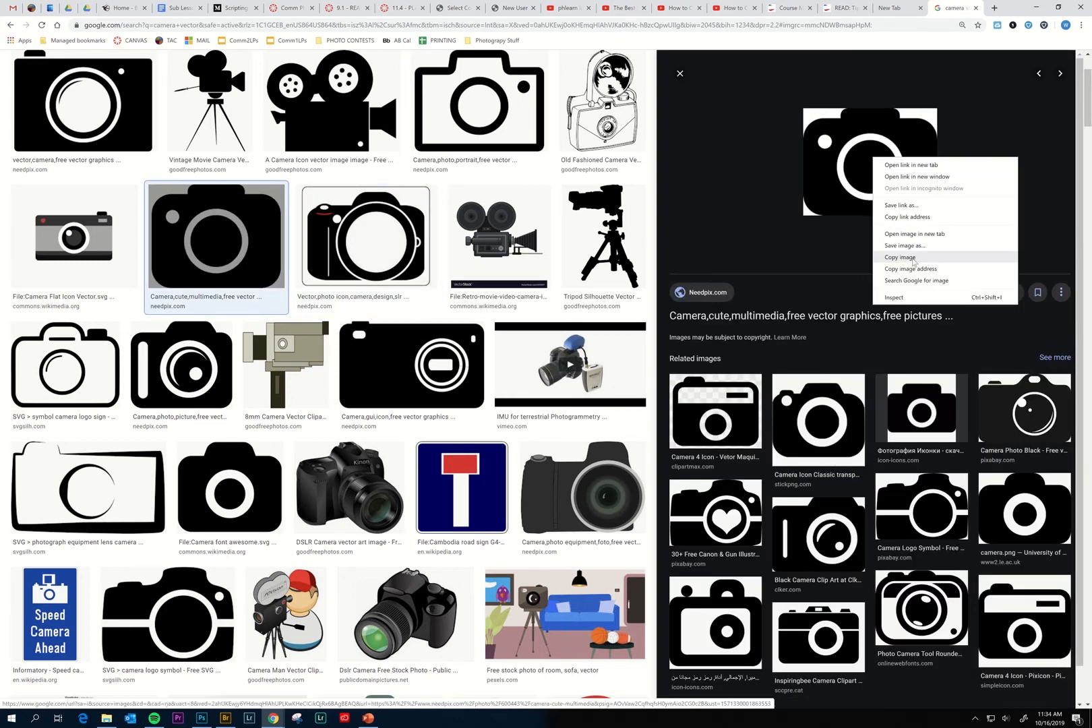
click(916, 249)
click(202, 718)
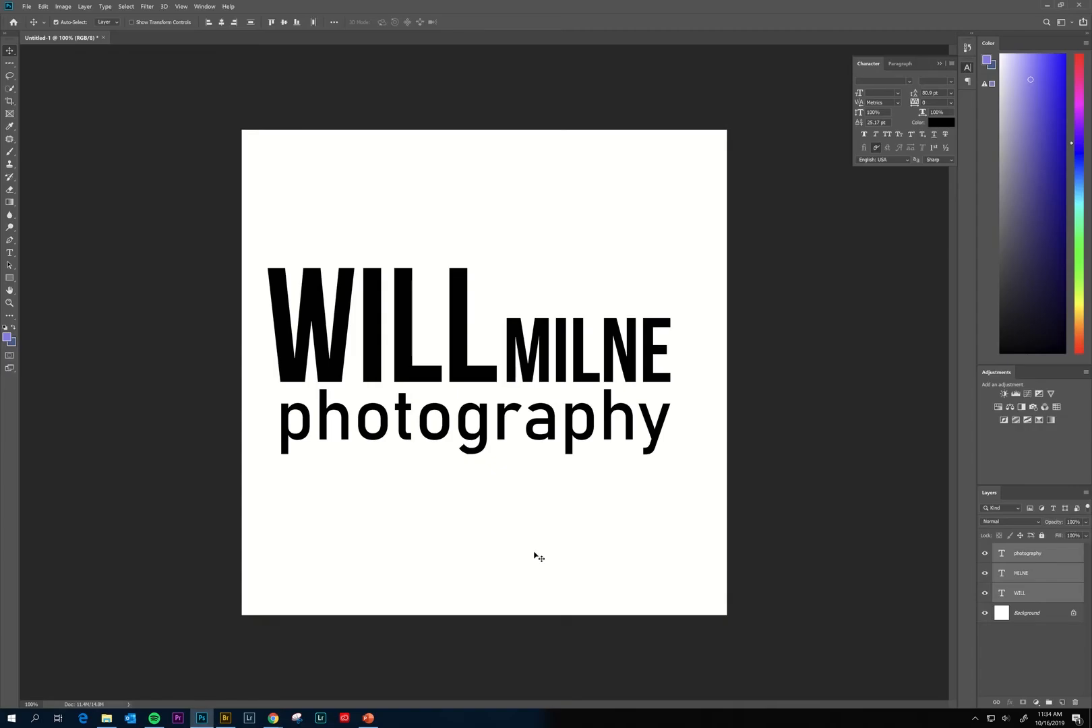
Paste the camera icon, place it above MILNE, and scale it to 84.51%.
key(ctrl+v)
drag(475, 369, 593, 289)
key(ctrl+t)
key(Return)
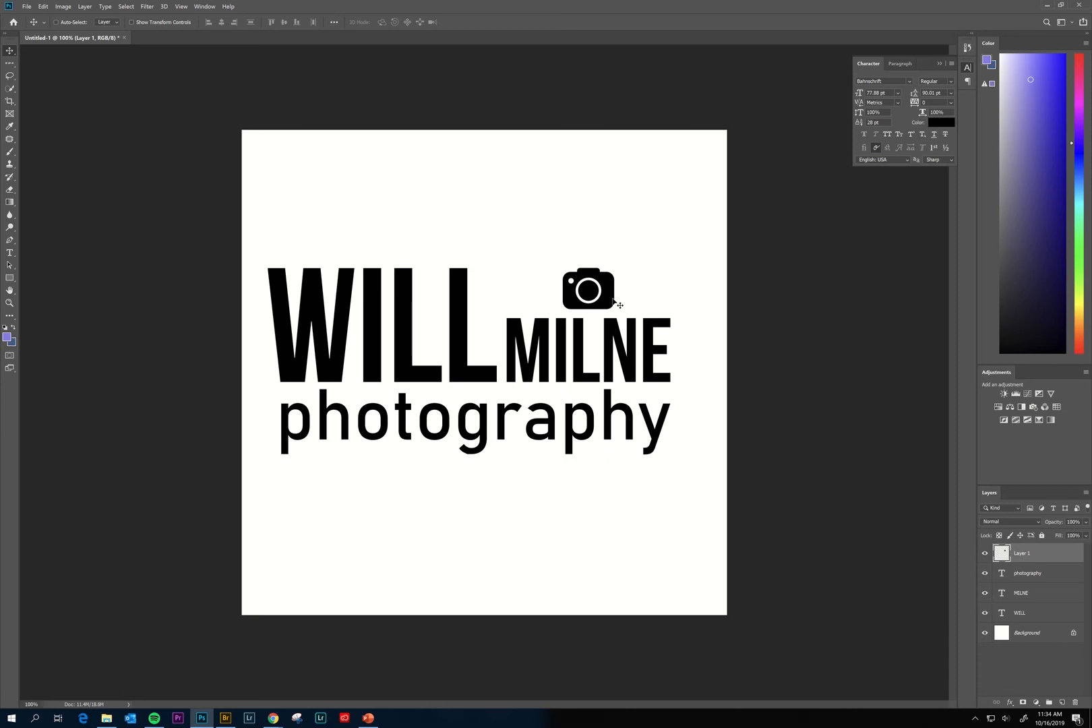
Shift the camera and text layers about 20 px right, then hide the camera layer.
shift+click(1035, 618)
drag(550, 440, 564, 439)
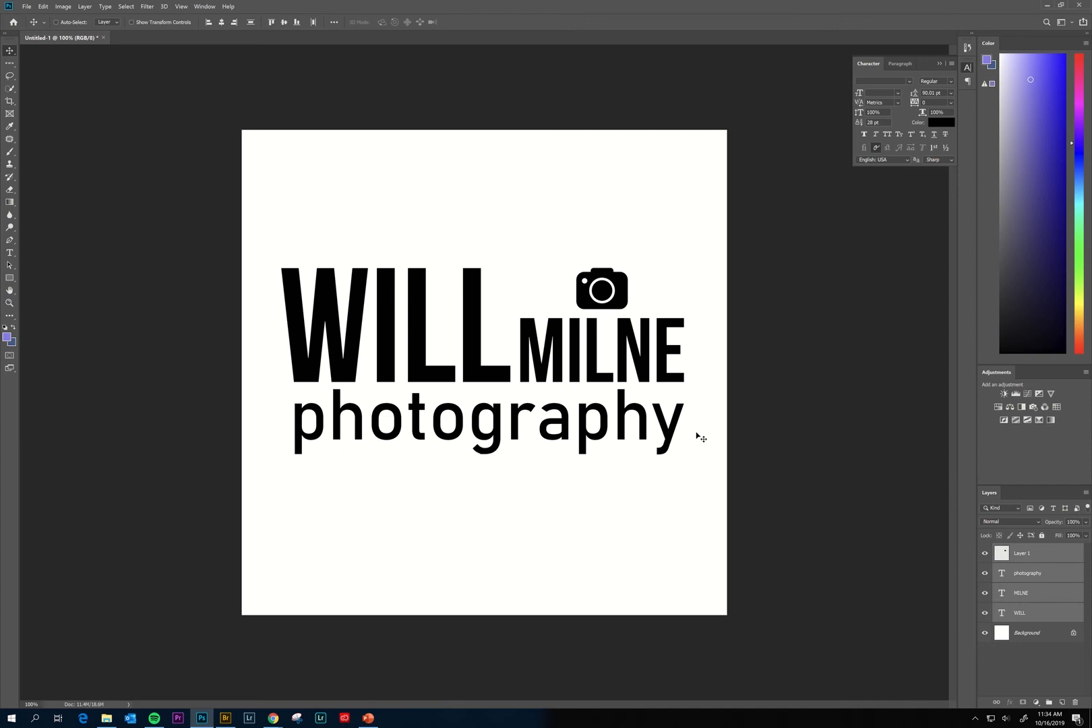
click(984, 555)
click(1051, 561)
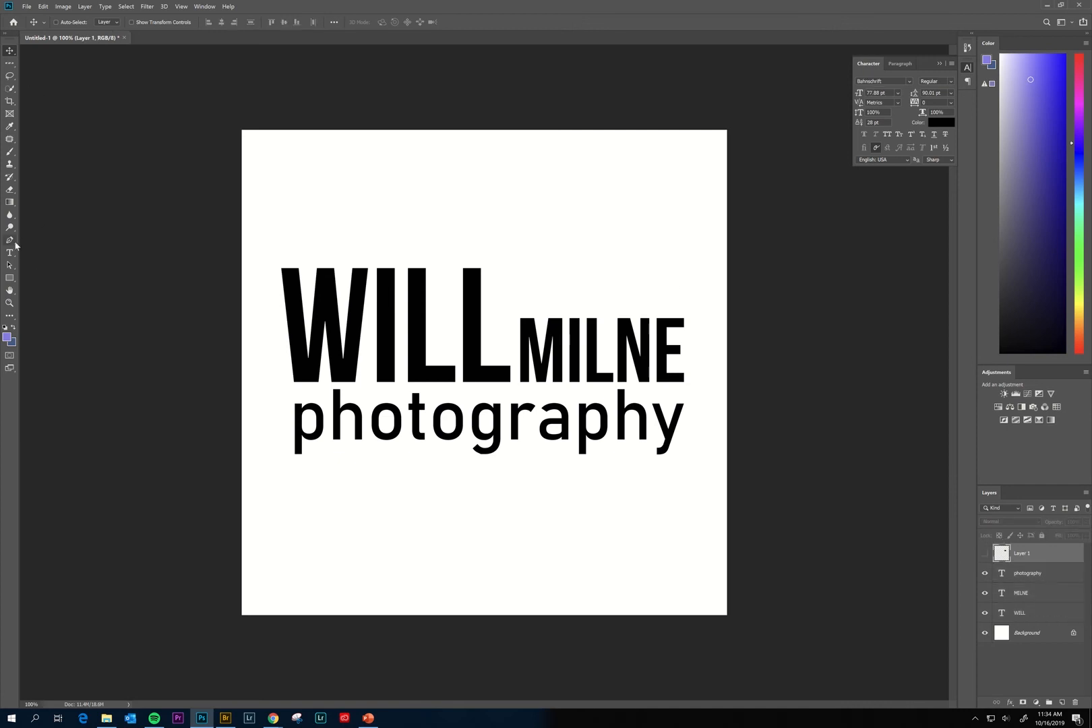
click(10, 278)
right_click(10, 278)
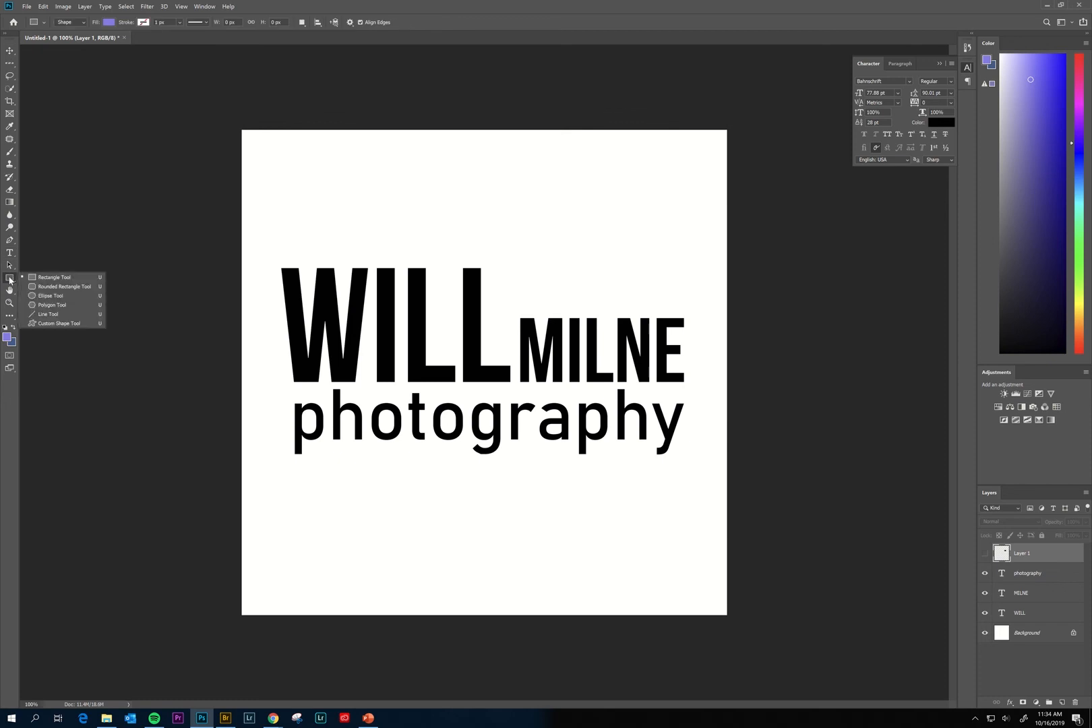
click(48, 277)
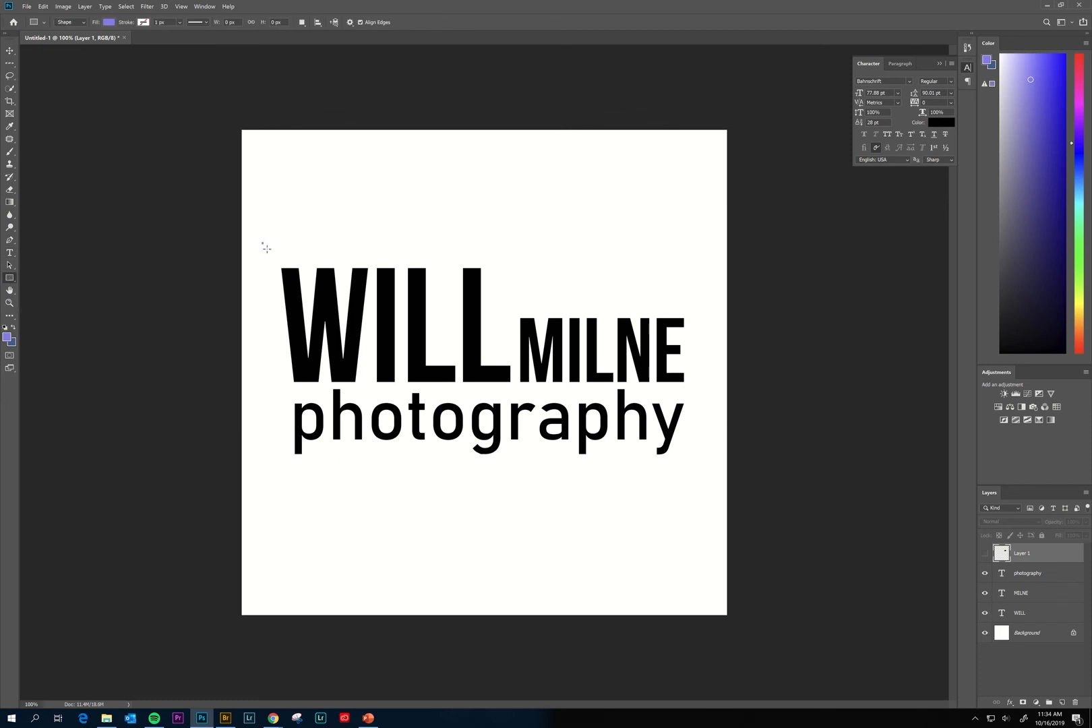
drag(262, 243, 707, 484)
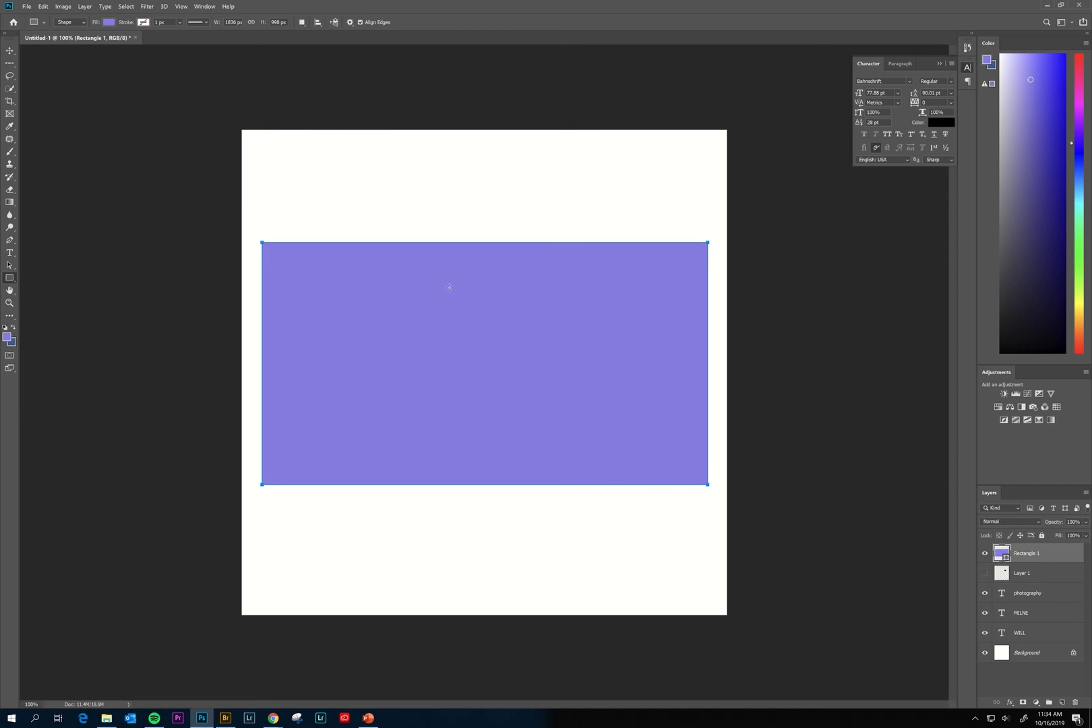
Give the rectangle no fill and a solid black stroke of about 37.43 px.
click(109, 23)
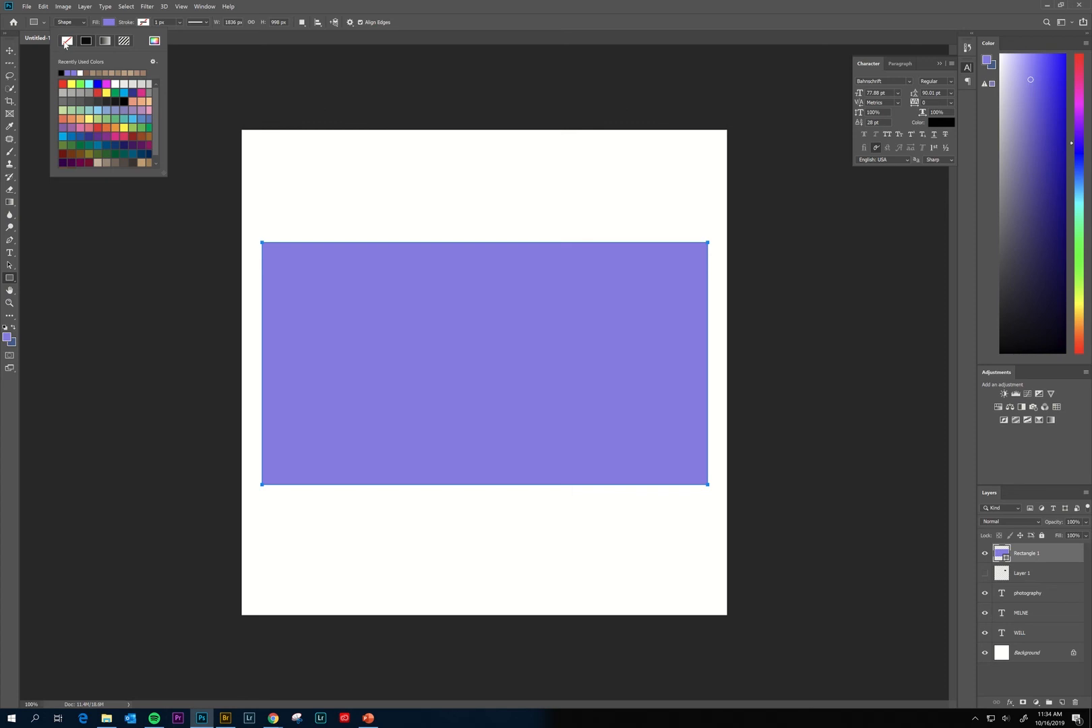
click(67, 41)
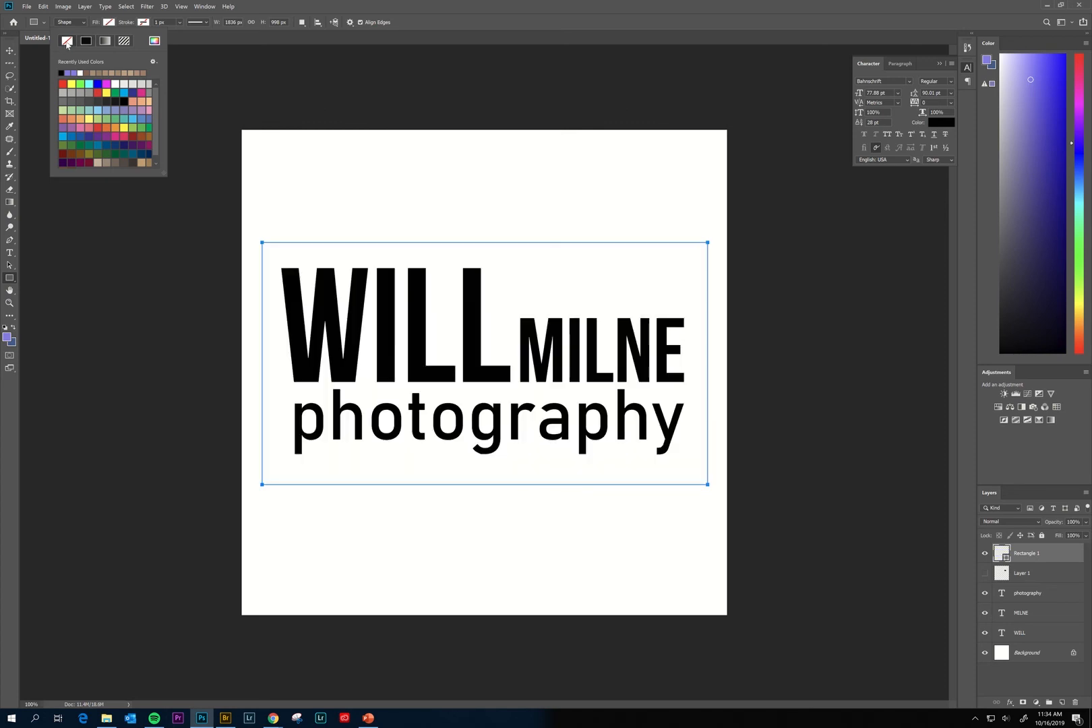
click(145, 24)
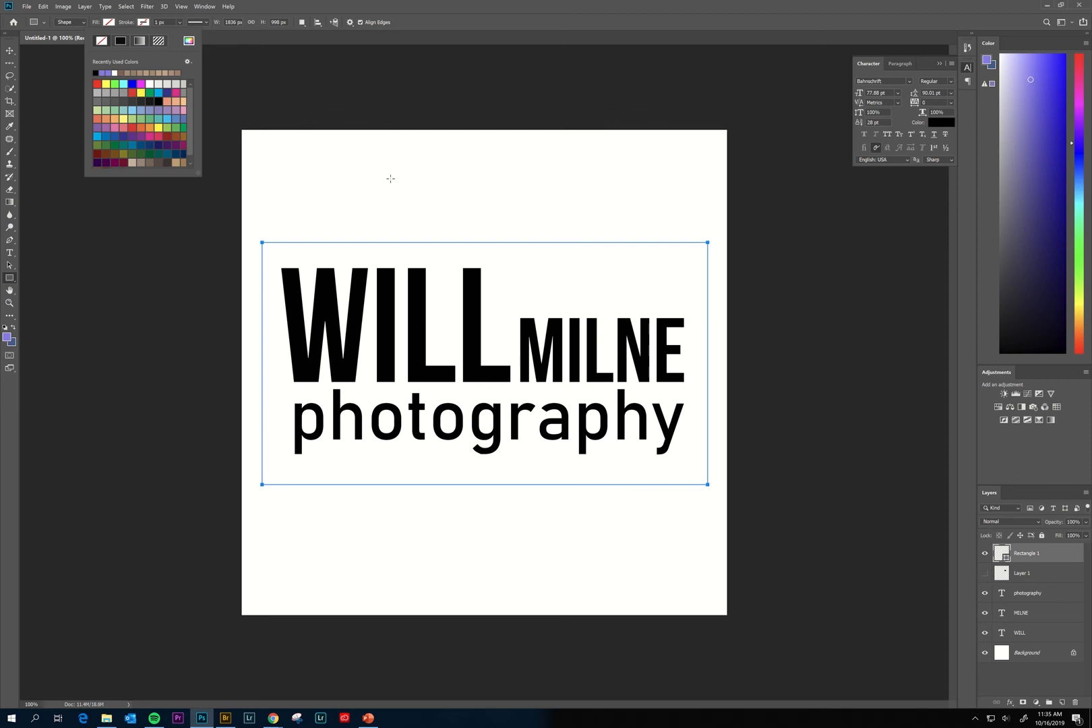
click(140, 25)
click(143, 26)
click(122, 41)
click(180, 23)
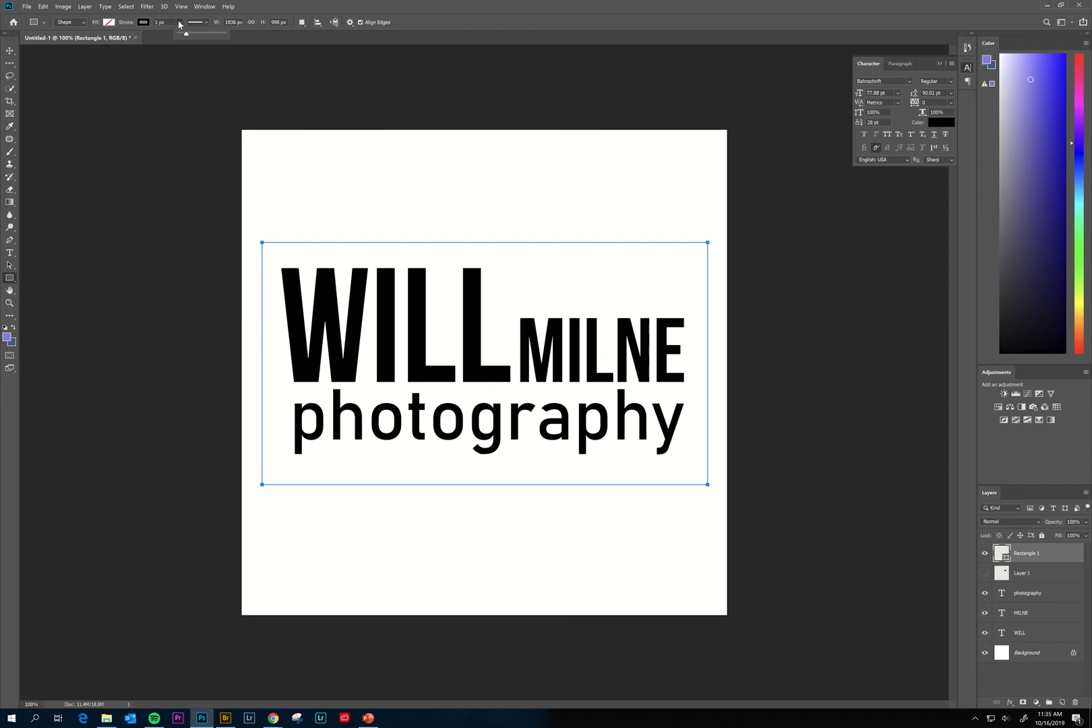
drag(182, 32, 197, 36)
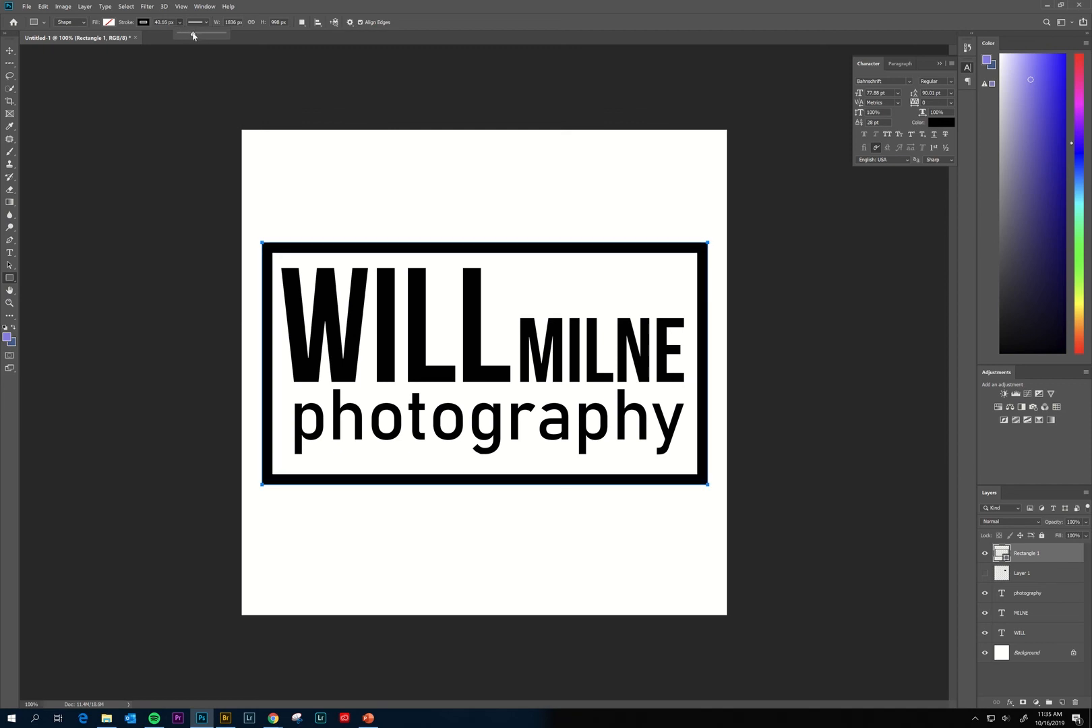
drag(193, 36, 192, 35)
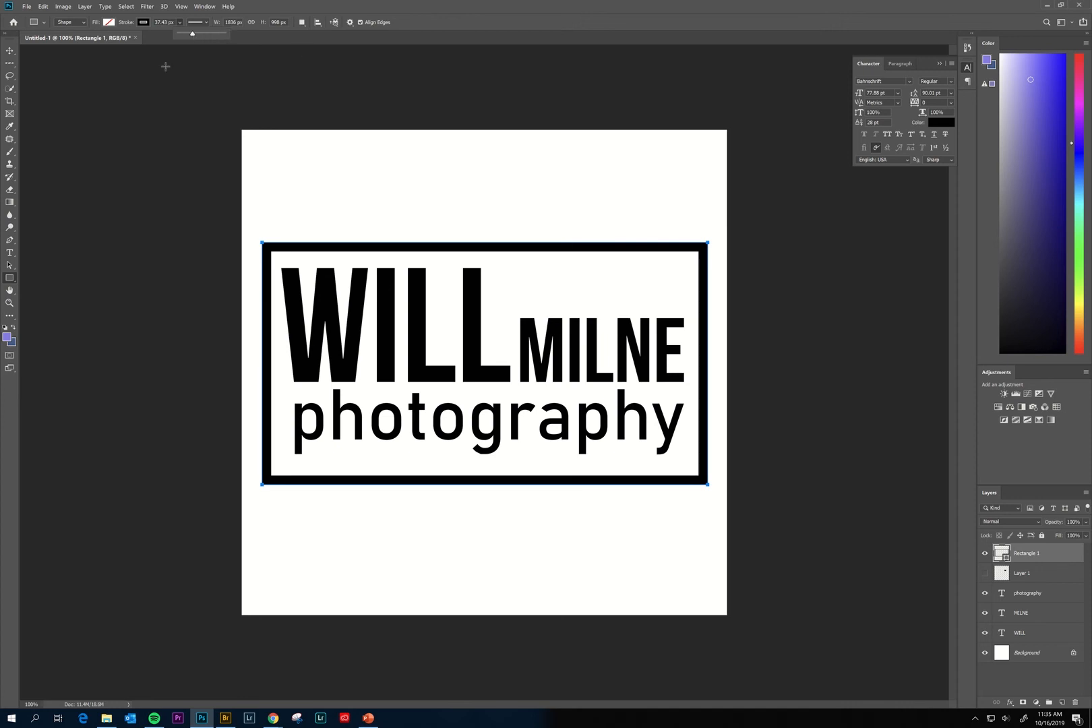
click(10, 51)
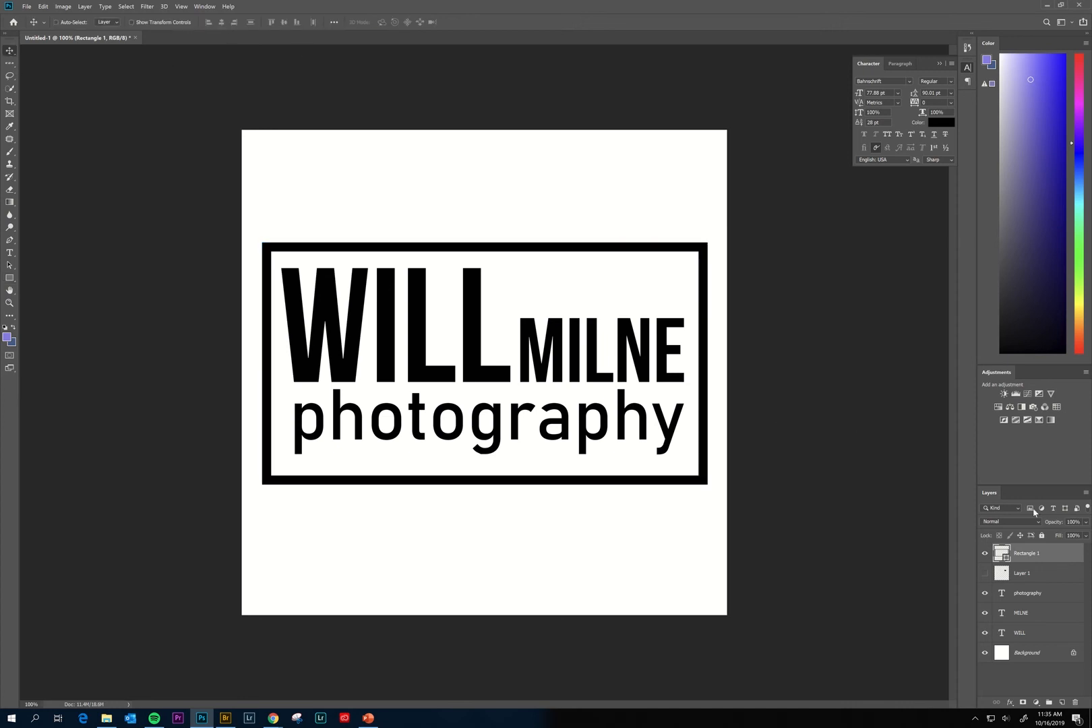
Show the camera layer again and move it above the rectangle in the layer stack.
click(984, 573)
click(1044, 575)
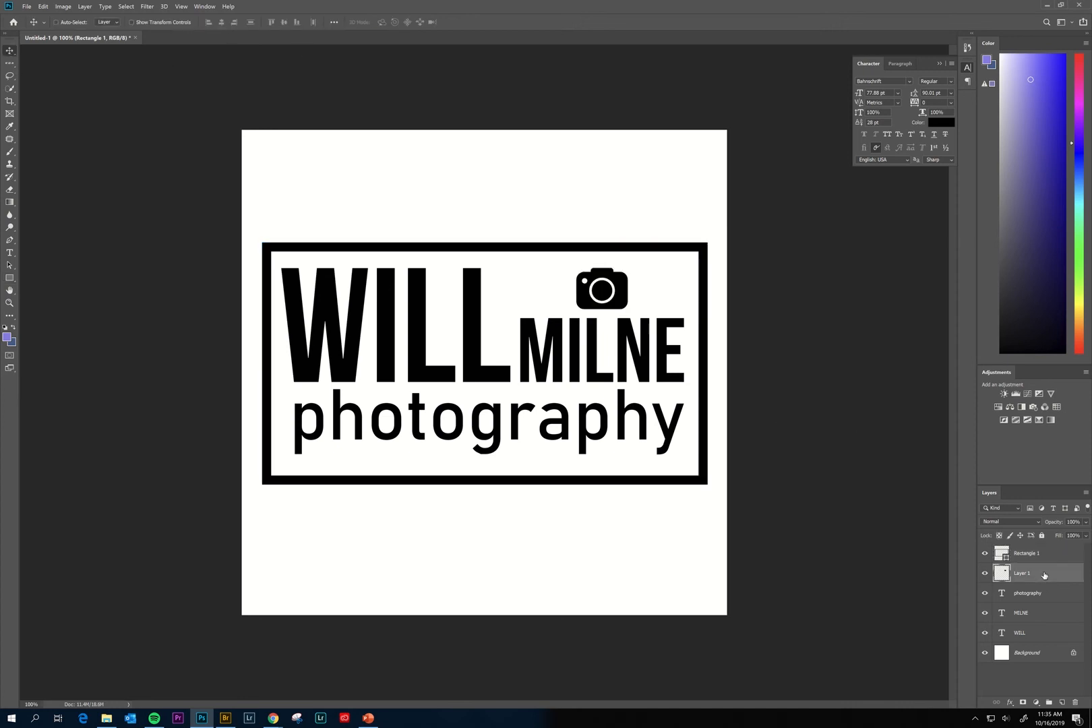
drag(1044, 575, 1042, 548)
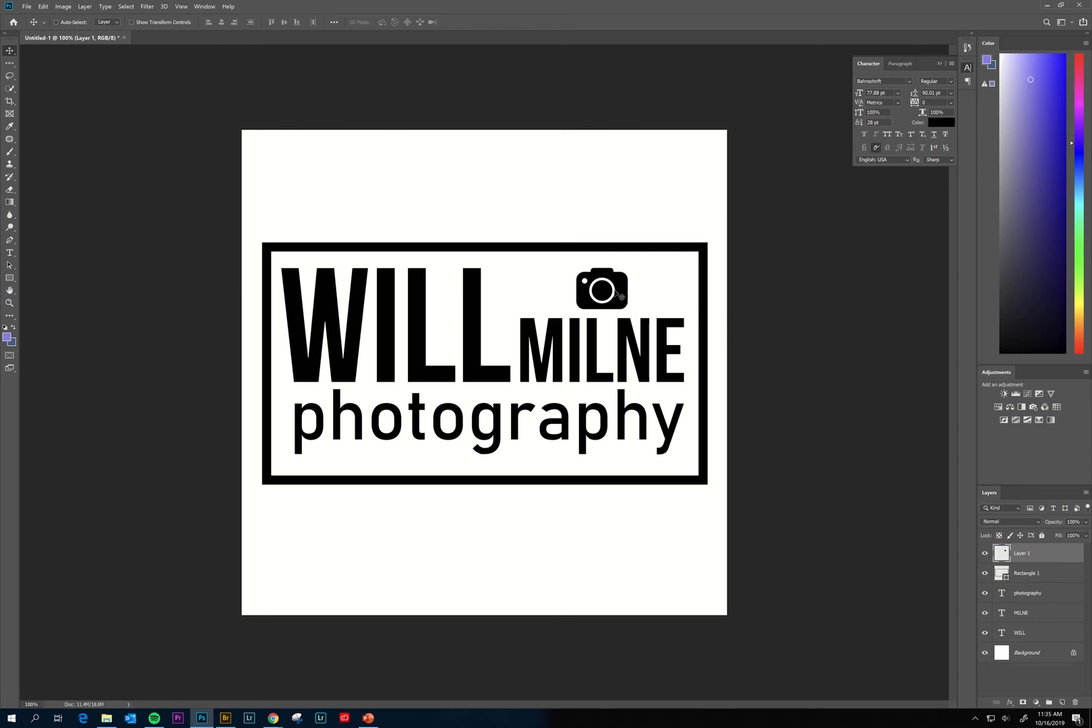
Place the camera on the frame's bottom edge, nudging it up 4 px to straddle the line.
drag(621, 296, 488, 486)
key(Up)
key(Up)
key(Up)
key(Up)
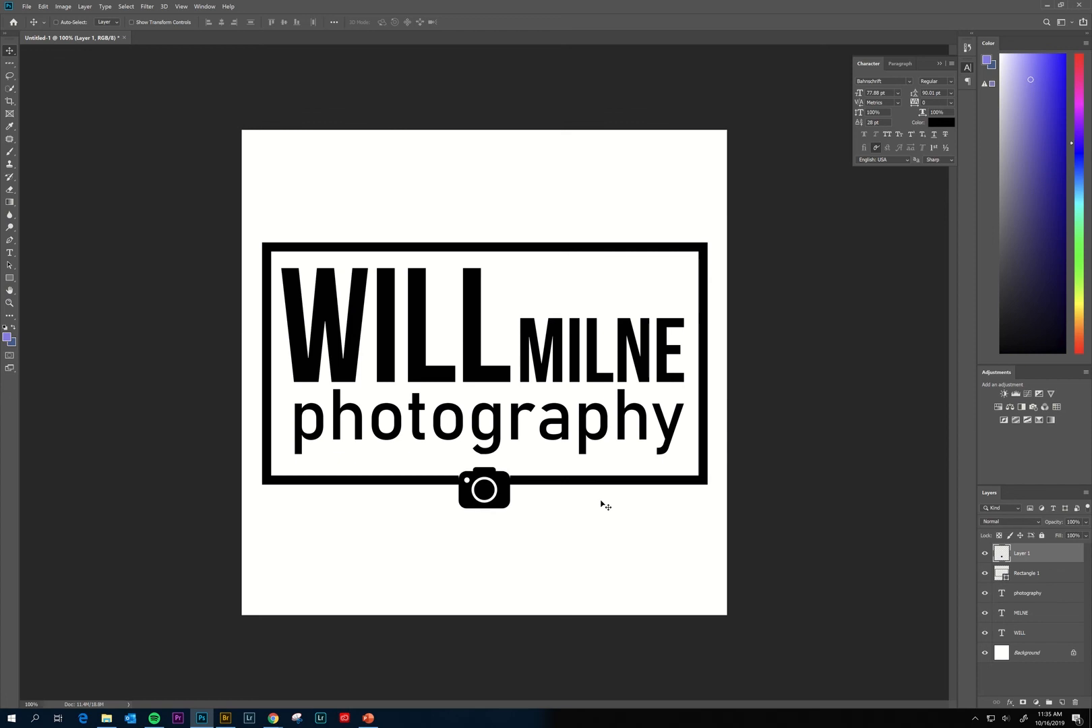
key(Up)
key(Up)
key(Up)
key(Up)
key(Up)
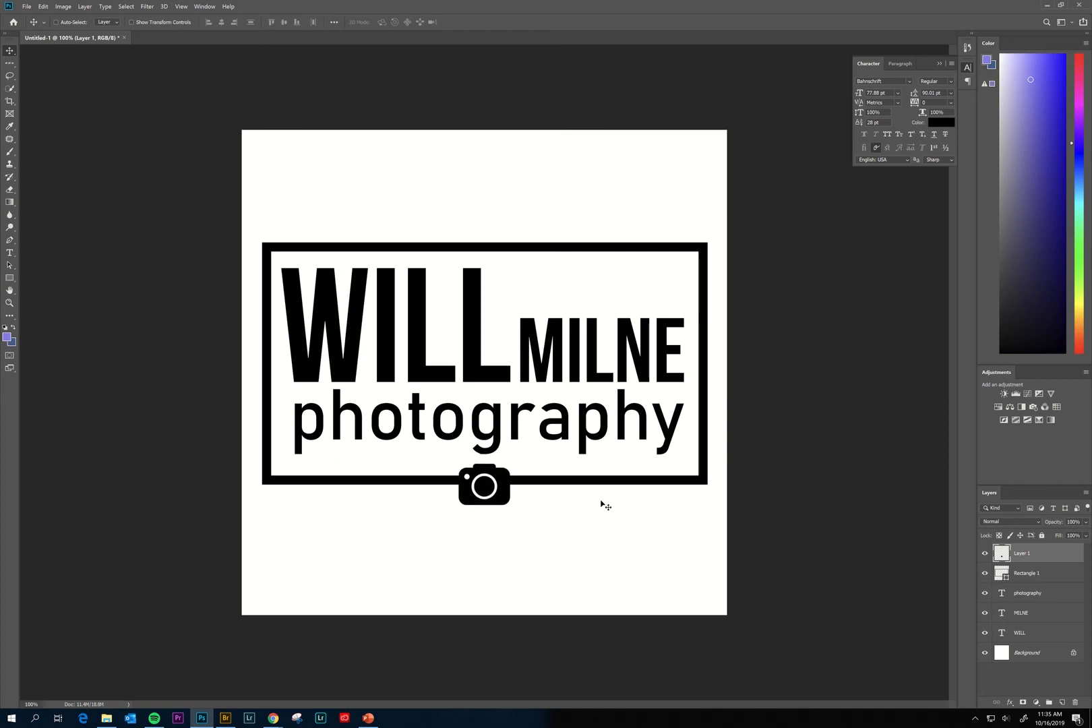
key(Up)
key(Up)
key(Up)
key(Up)
key(Up)
key(Up)
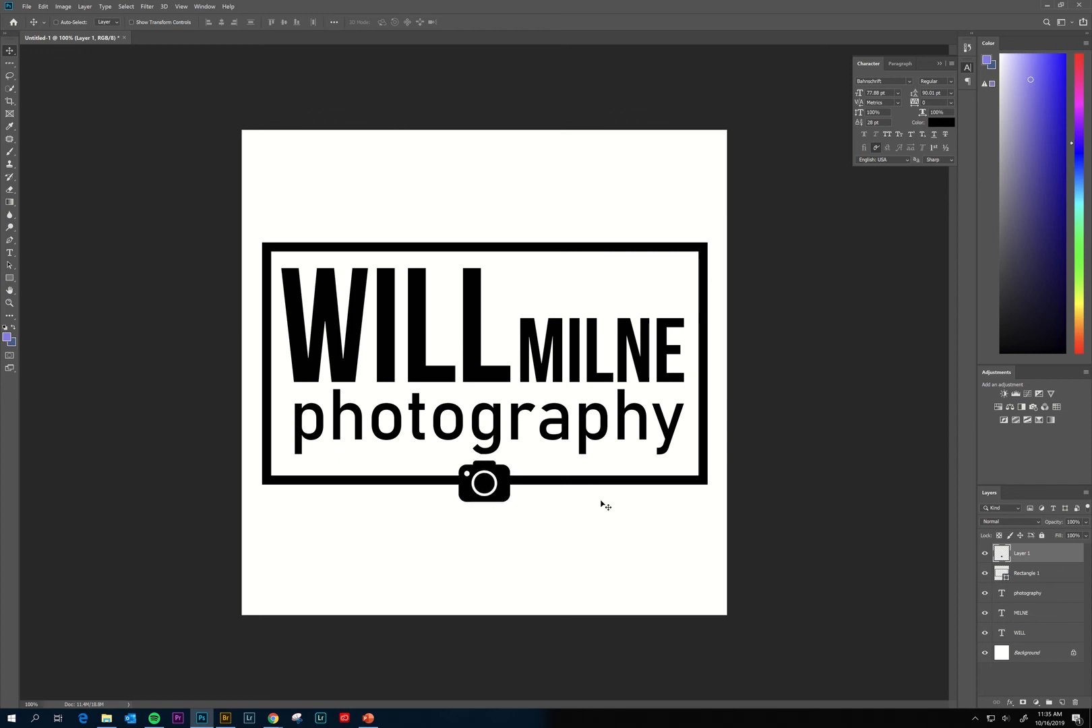
key(Up)
key(Up)
key(Up)
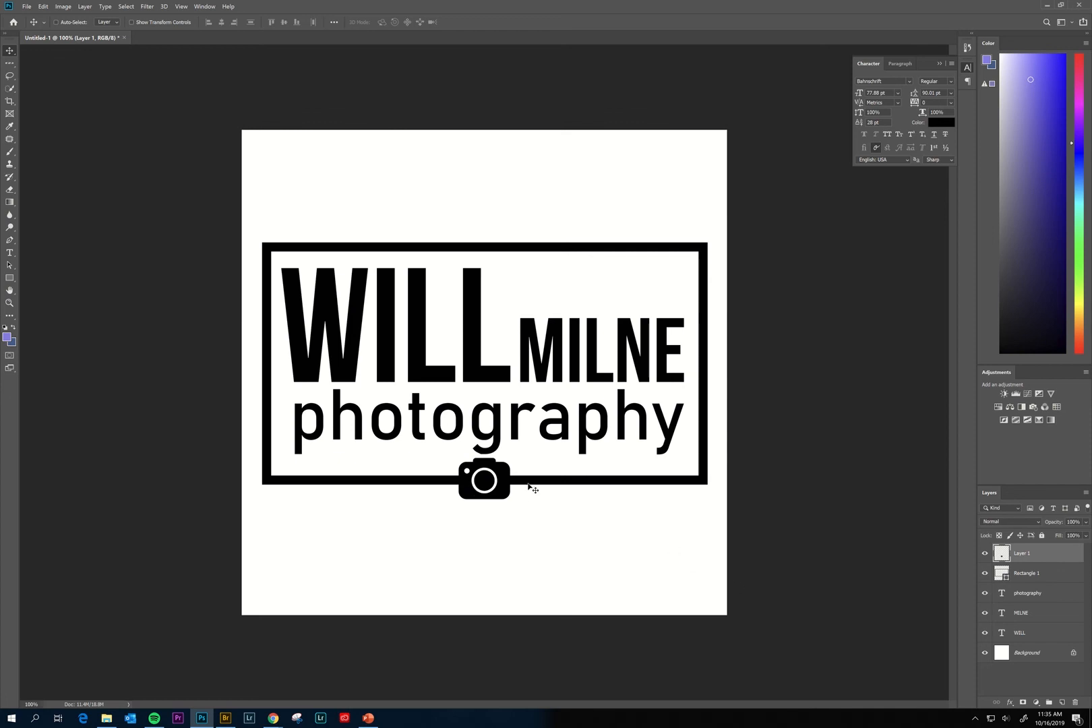
click(1044, 575)
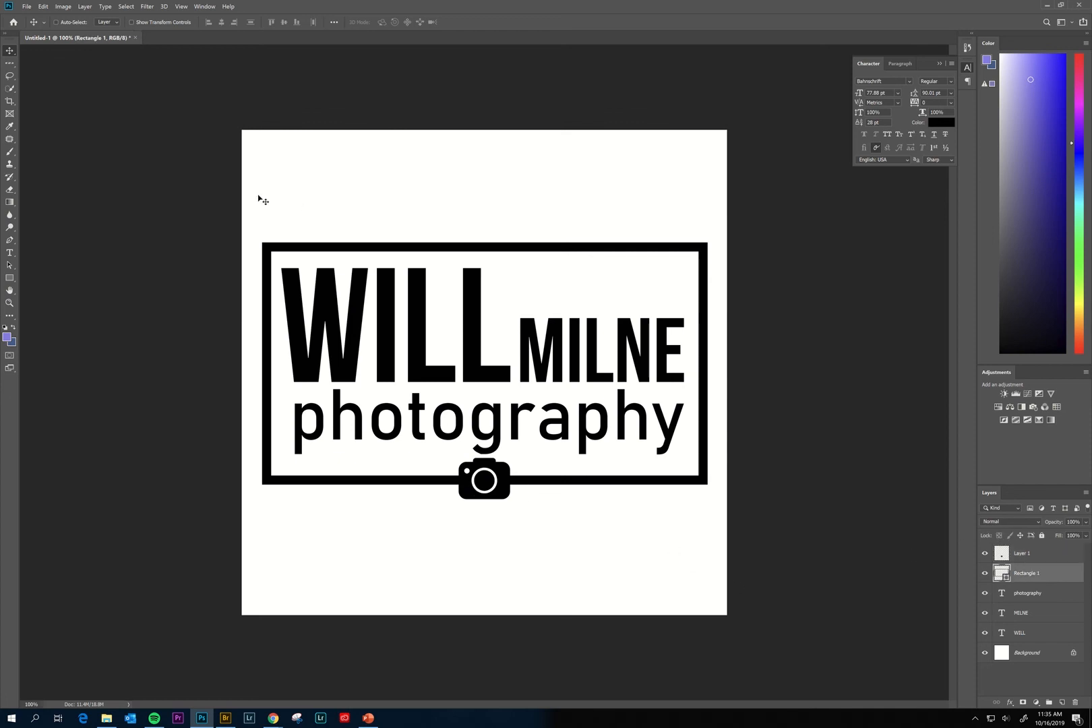
Add a mask to Rectangle 1 and paint black over the frame line within a box around the camera.
click(1022, 702)
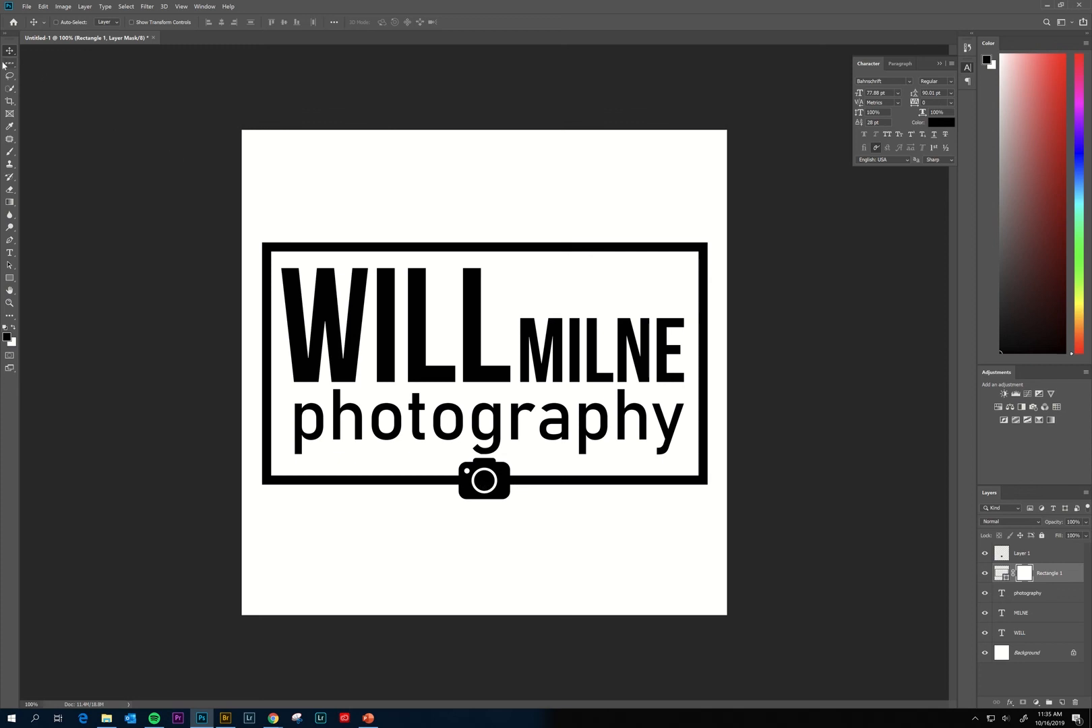
drag(9, 62, 51, 62)
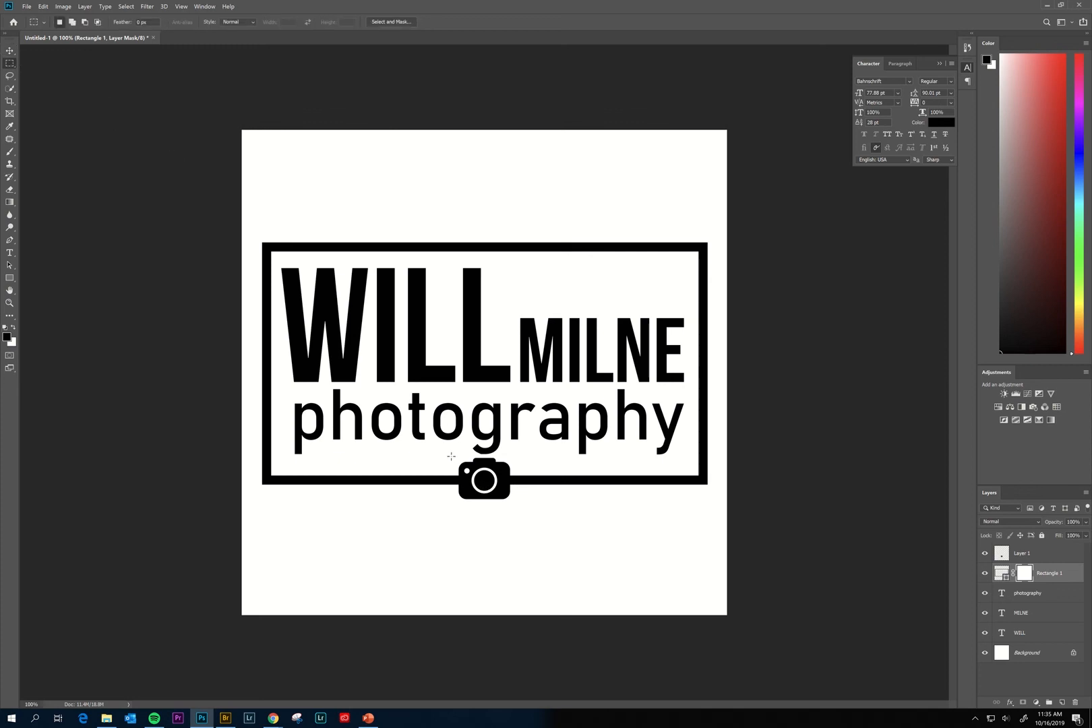
drag(451, 458, 518, 507)
key(b)
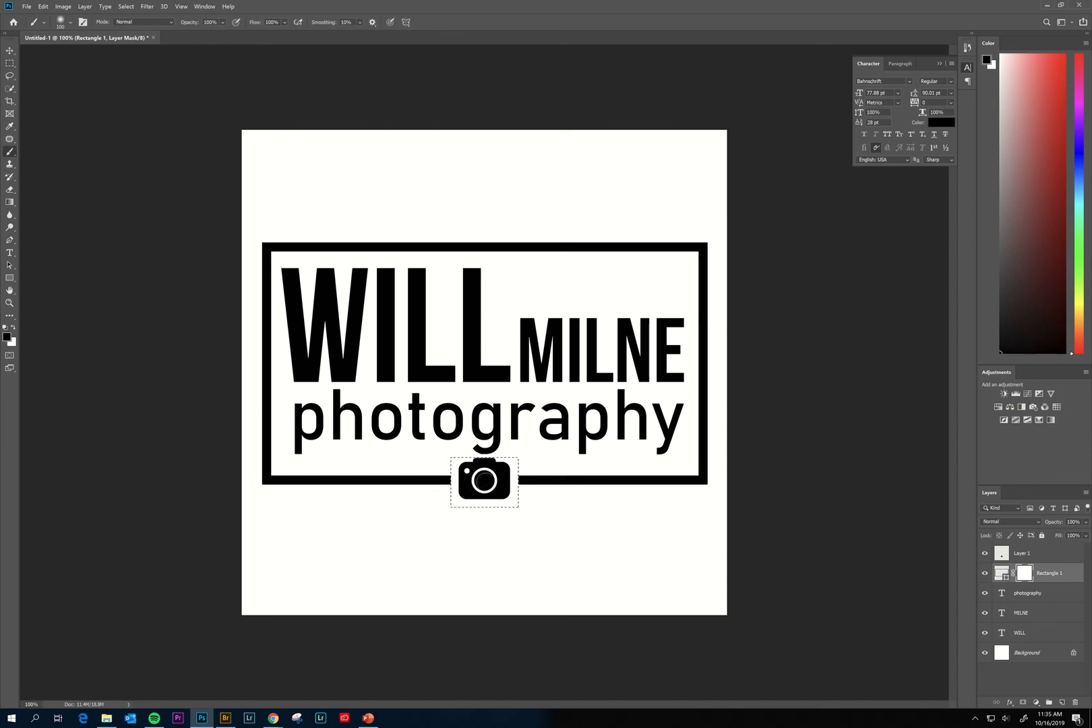
drag(486, 481, 528, 492)
key(ctrl+d)
Save the document as logo.psd in Pictures, then hide the white Background layer.
key(ctrl+s)
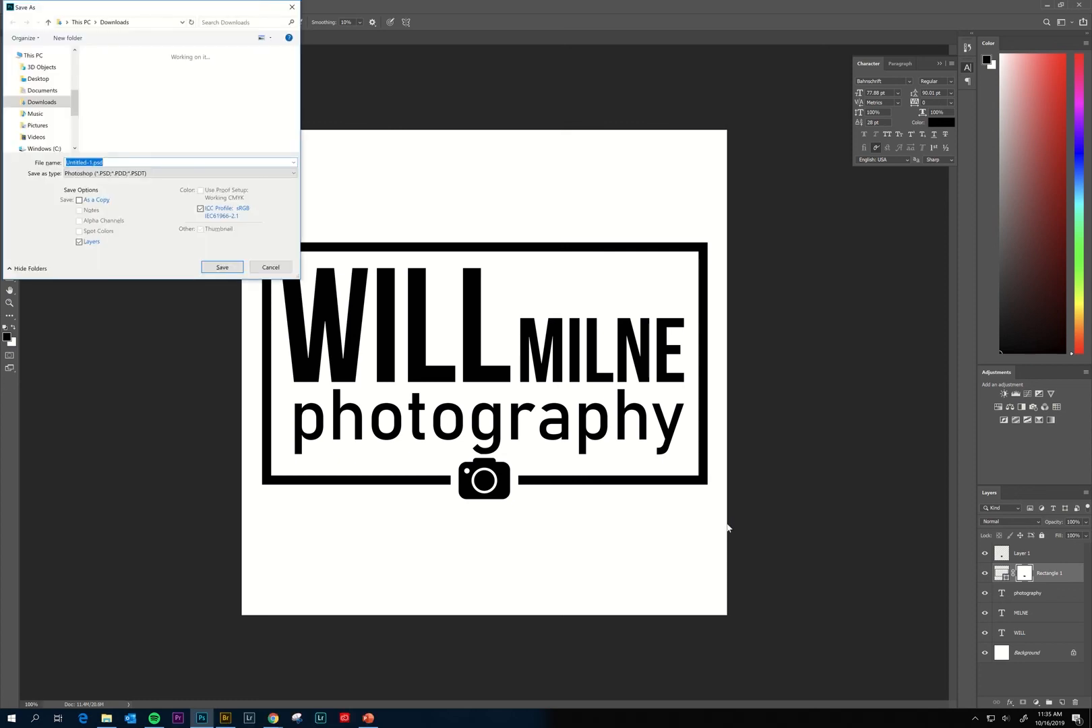
key(BackSpace)
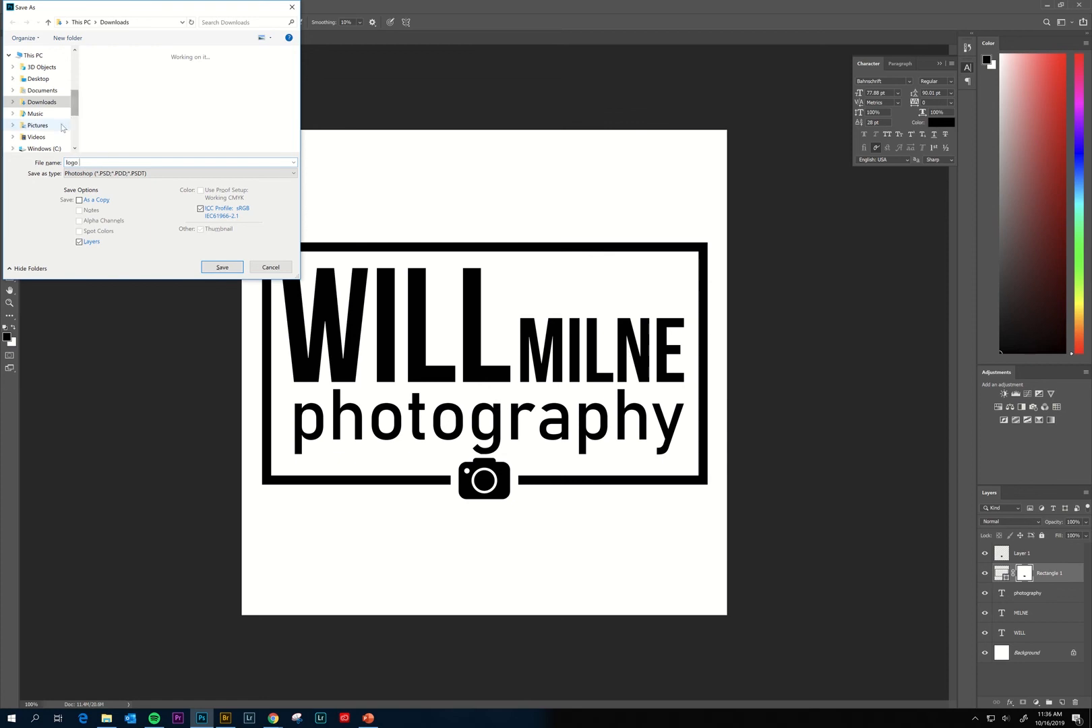
click(37, 125)
click(222, 268)
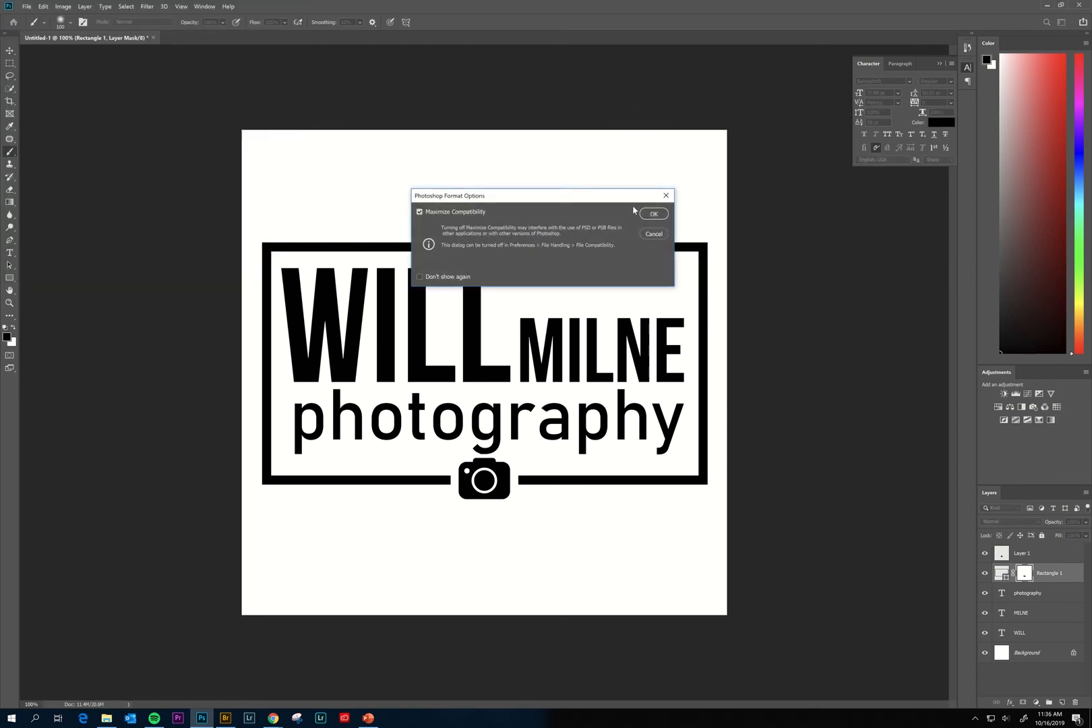
click(652, 214)
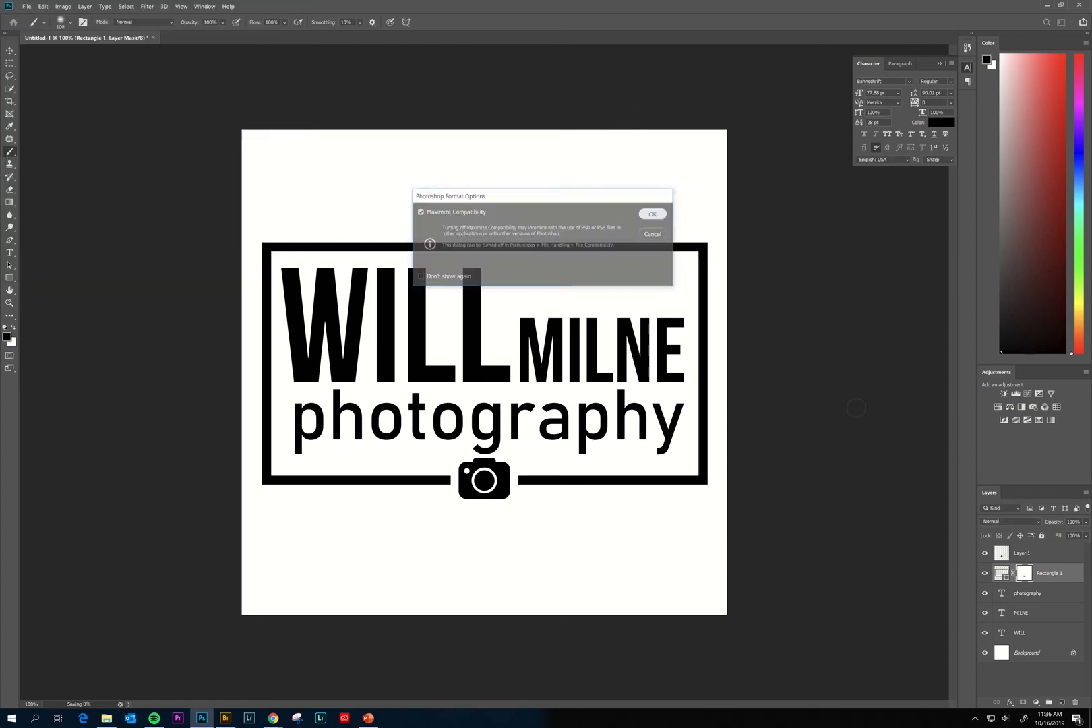
click(985, 652)
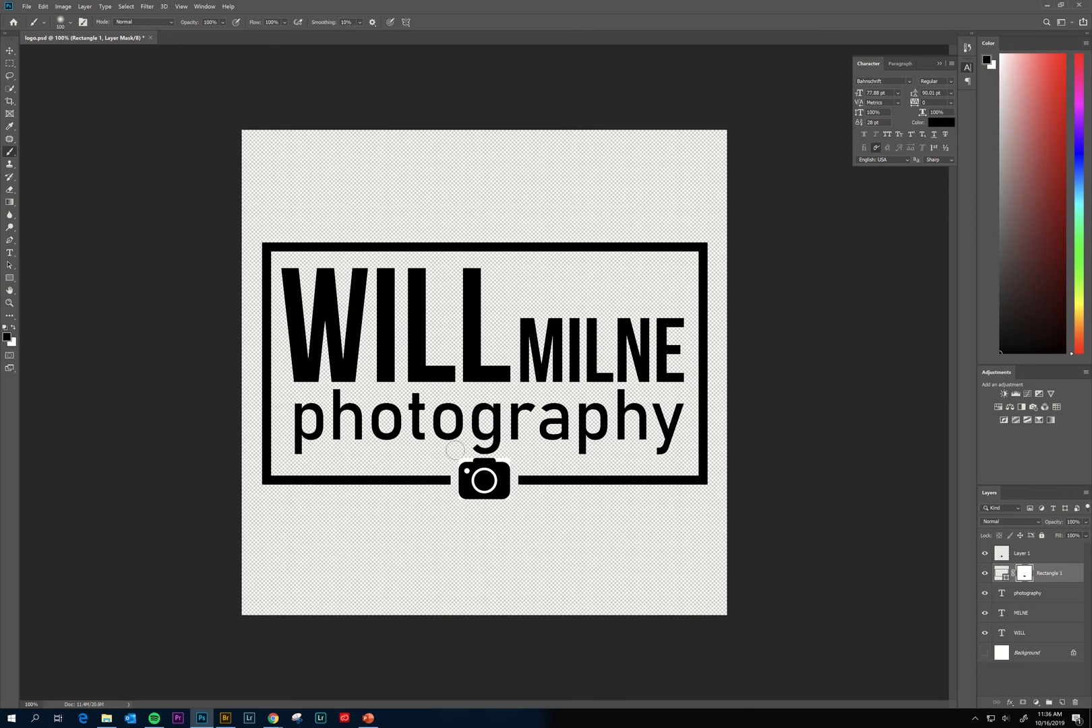
Magic Wand-select the camera's black lens and body on Layer 1 and mask out its white surroundings.
key(ctrl+plus)
key(ctrl+plus)
key(ctrl+plus)
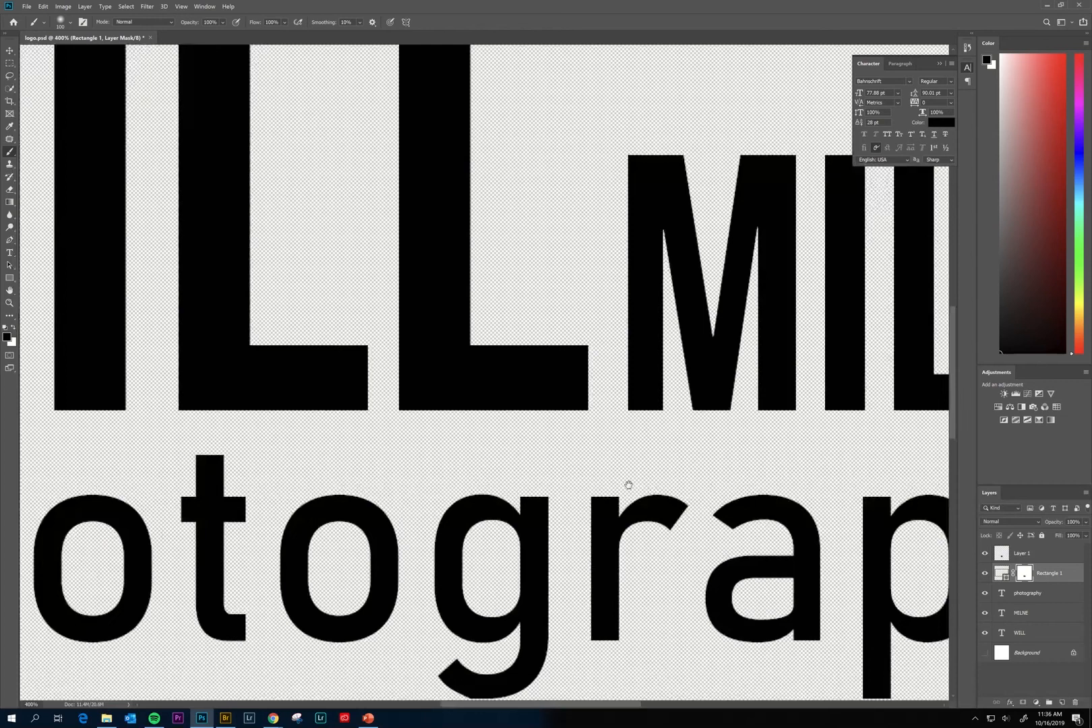
drag(600, 571, 591, 263)
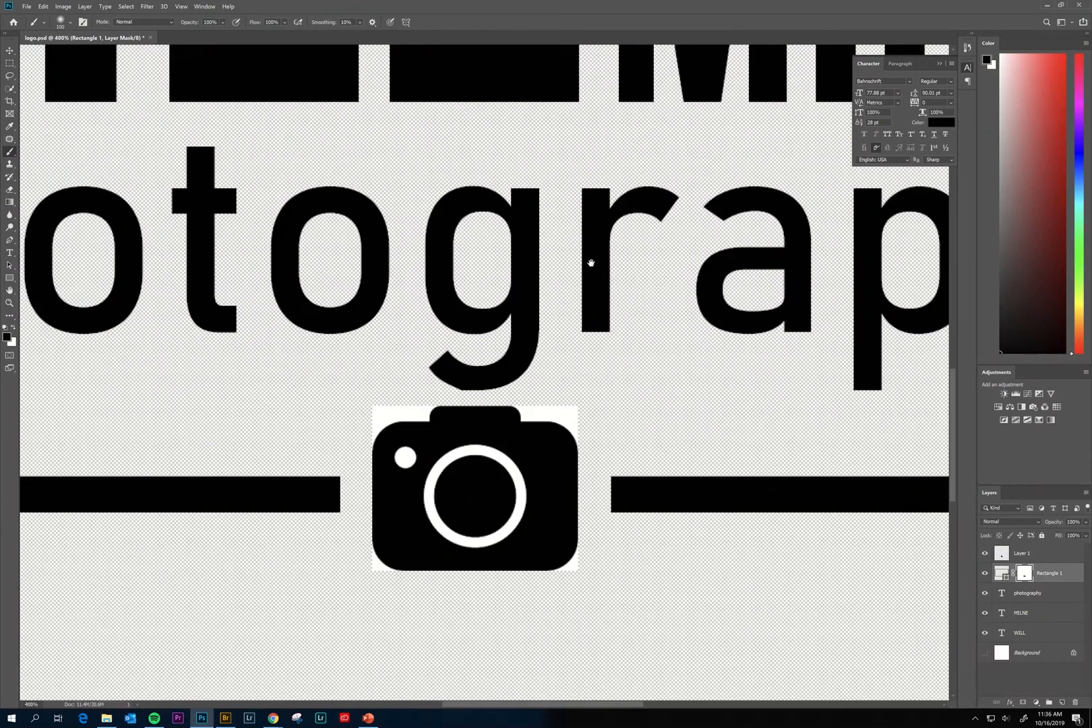
click(1039, 553)
drag(10, 76, 9, 93)
click(9, 91)
click(43, 98)
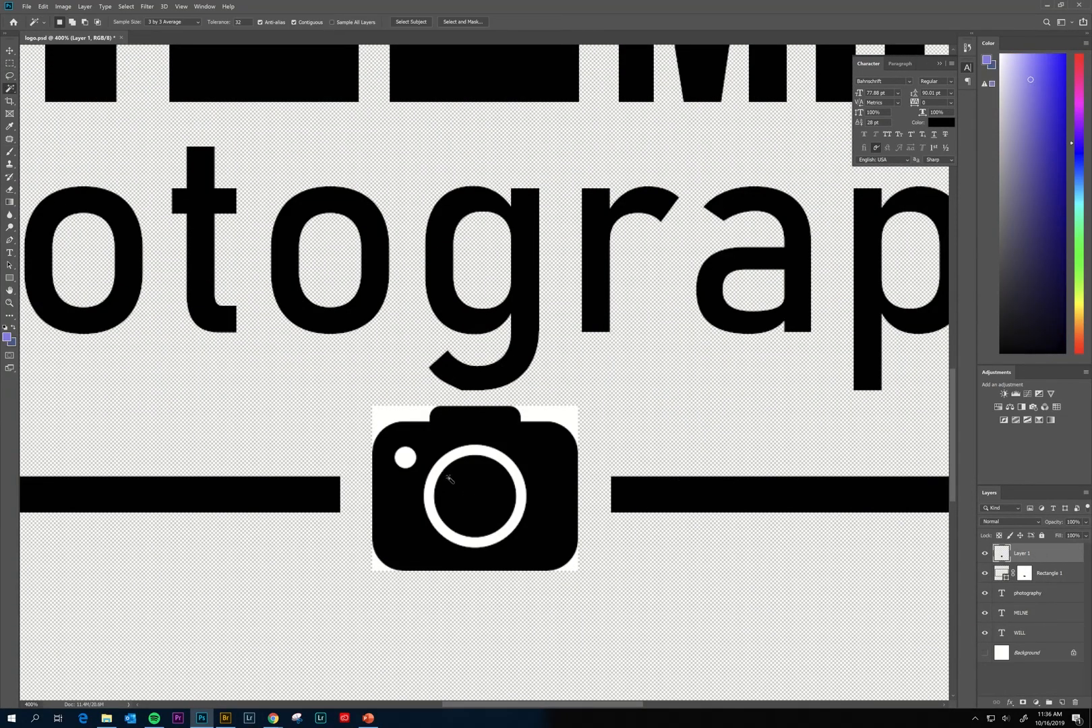
click(469, 496)
shift+click(448, 430)
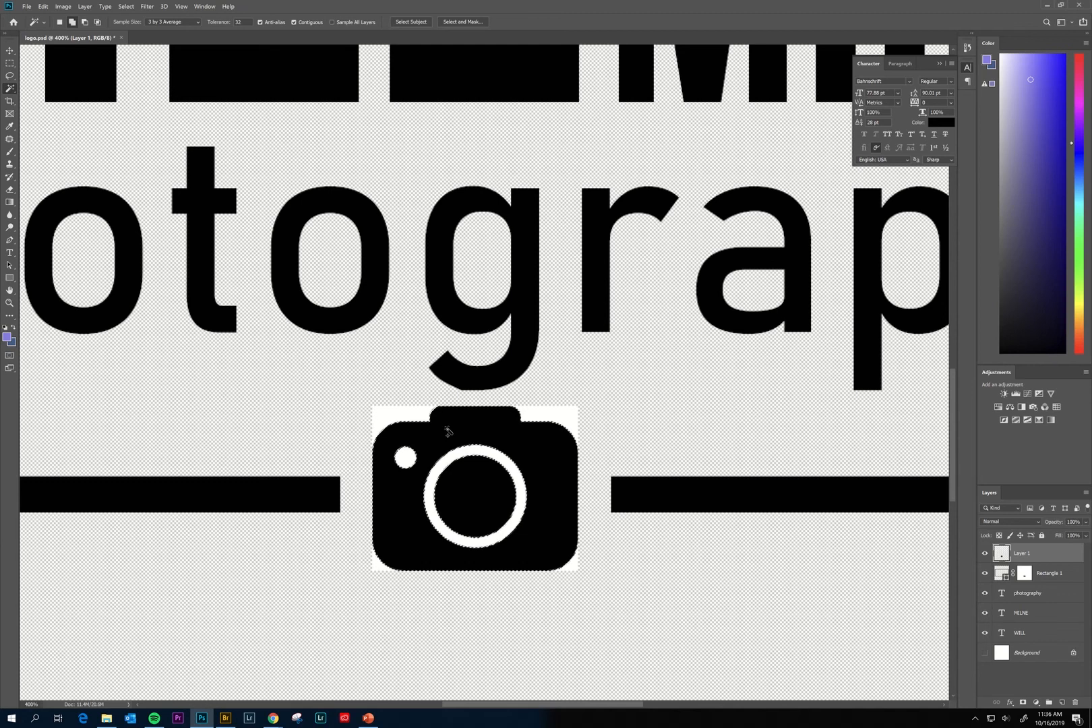
click(1023, 702)
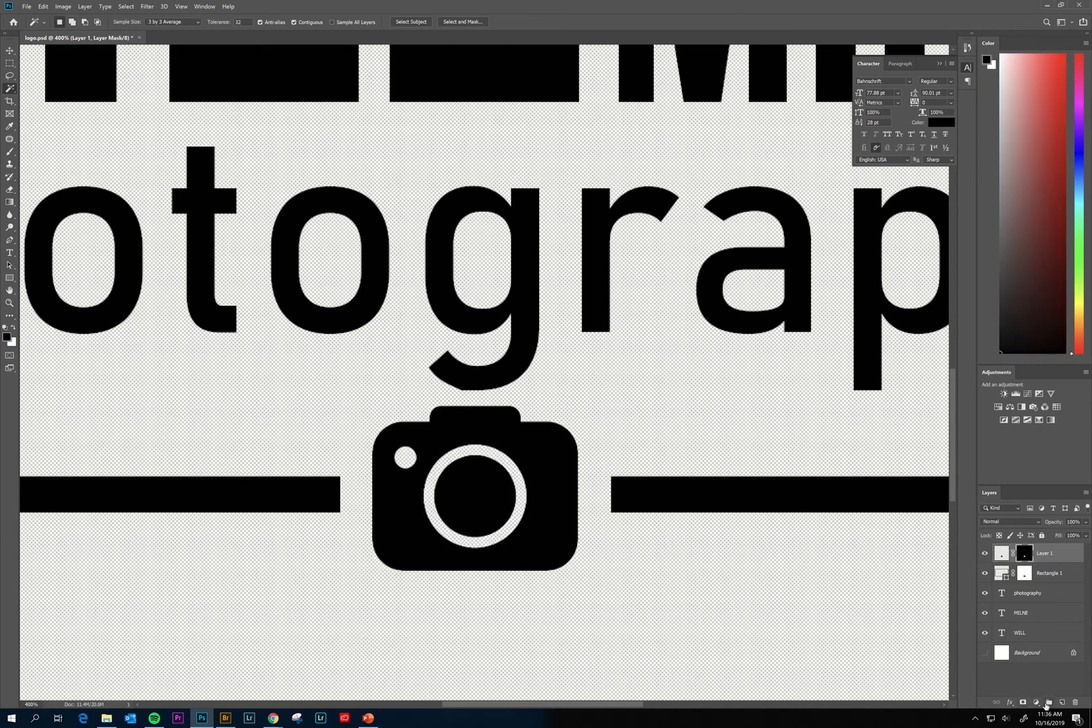
key(ctrl+minus)
key(ctrl+minus)
key(ctrl+minus)
key(ctrl+minus)
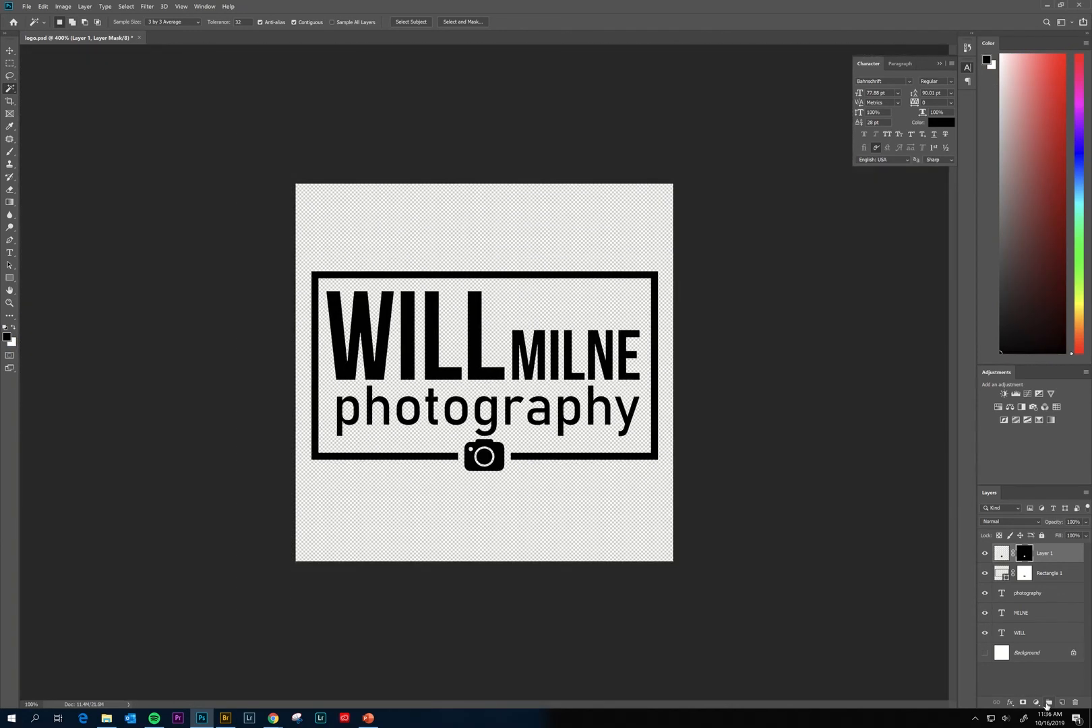
click(27, 7)
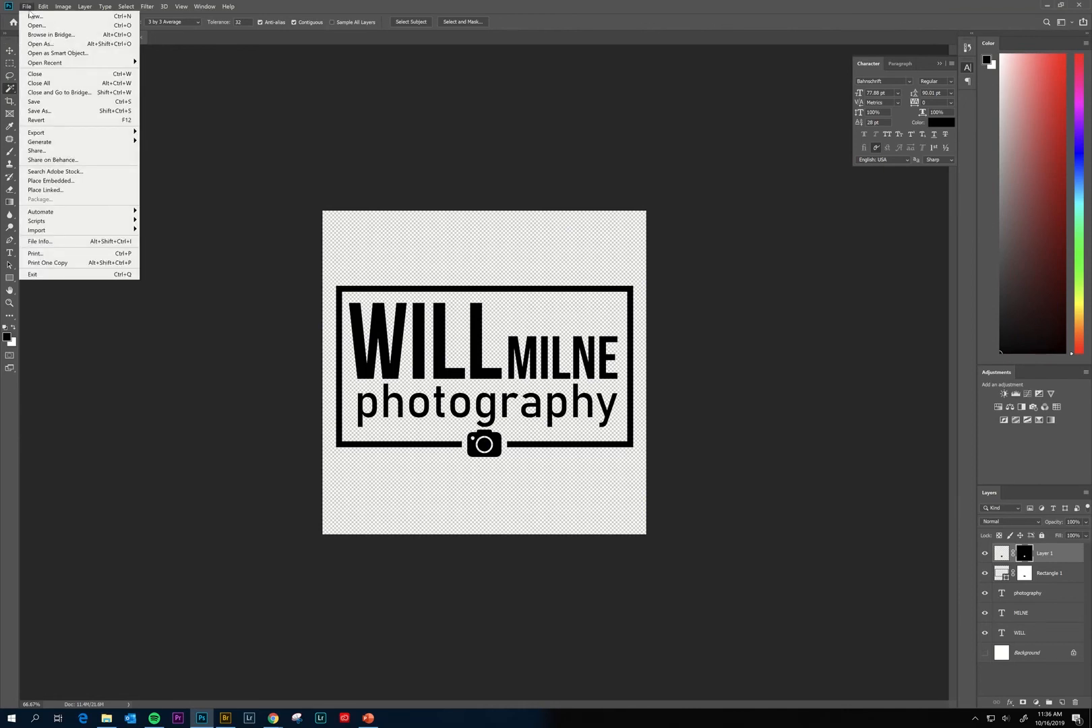
click(72, 111)
click(103, 173)
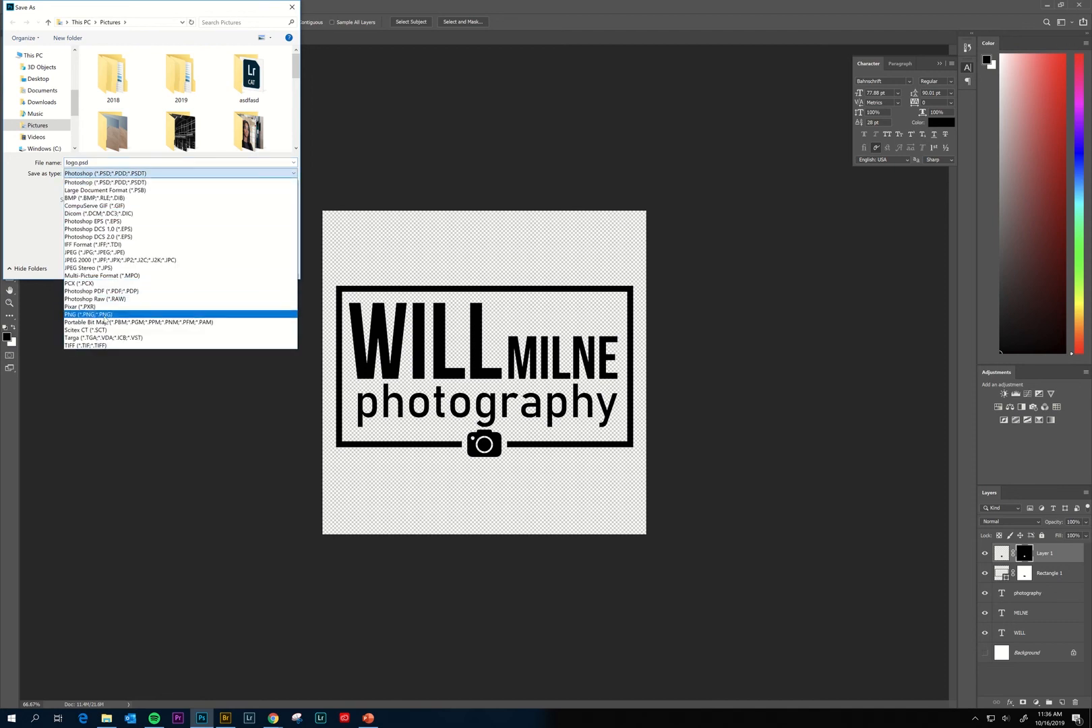
click(105, 315)
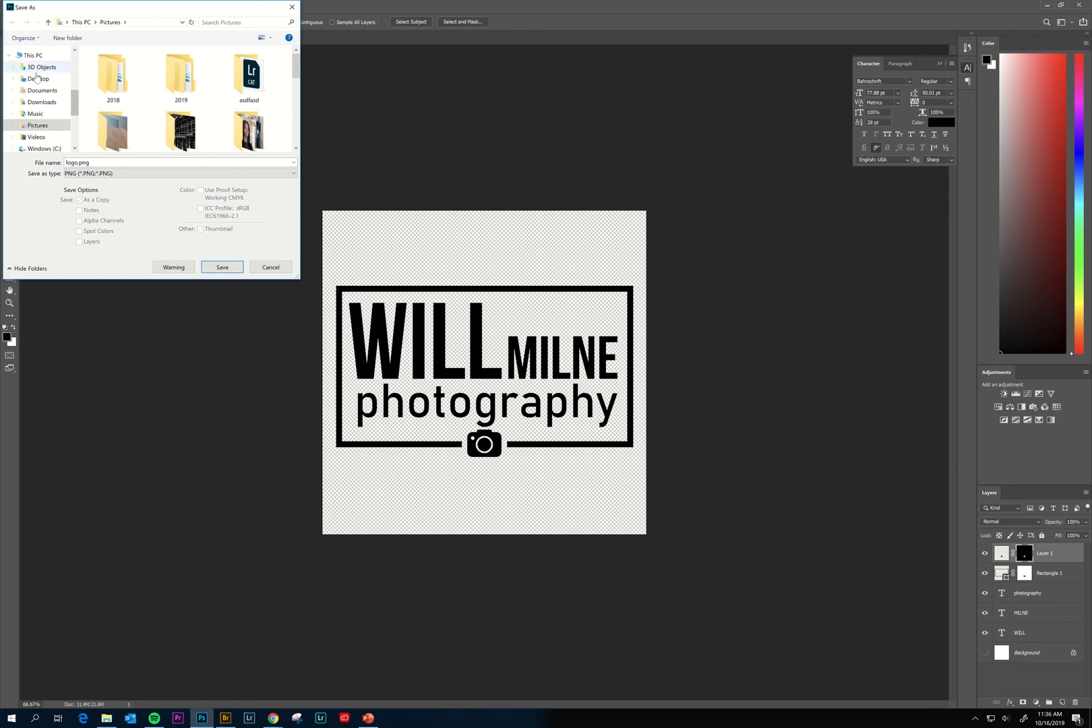
double_click(118, 162)
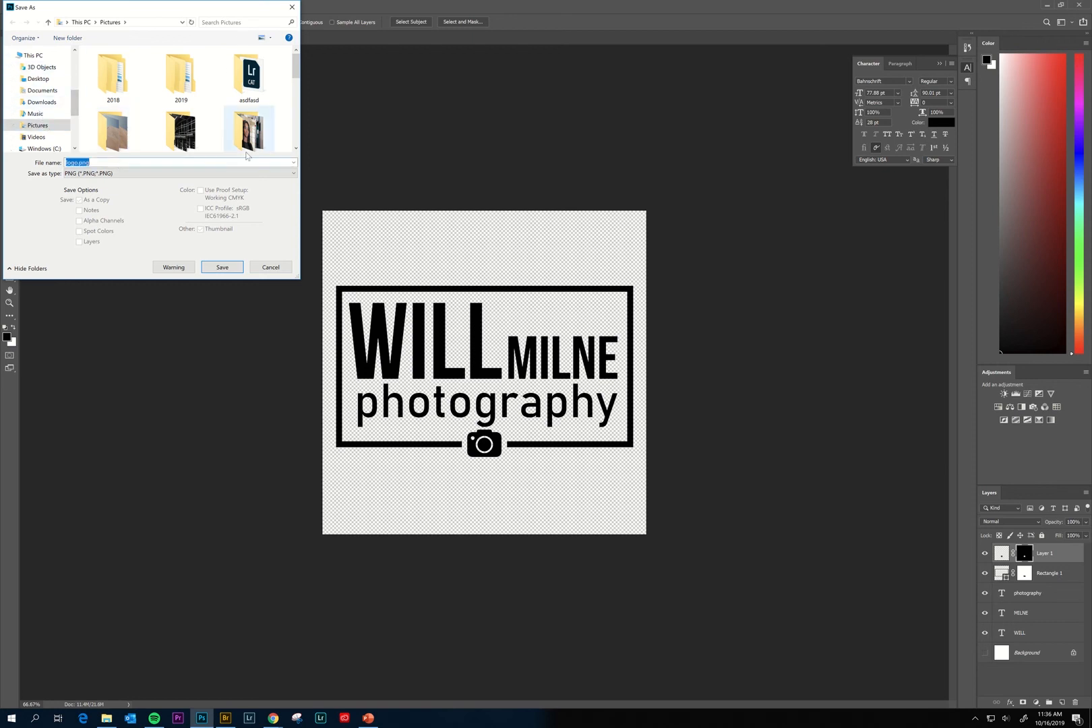
key(Return)
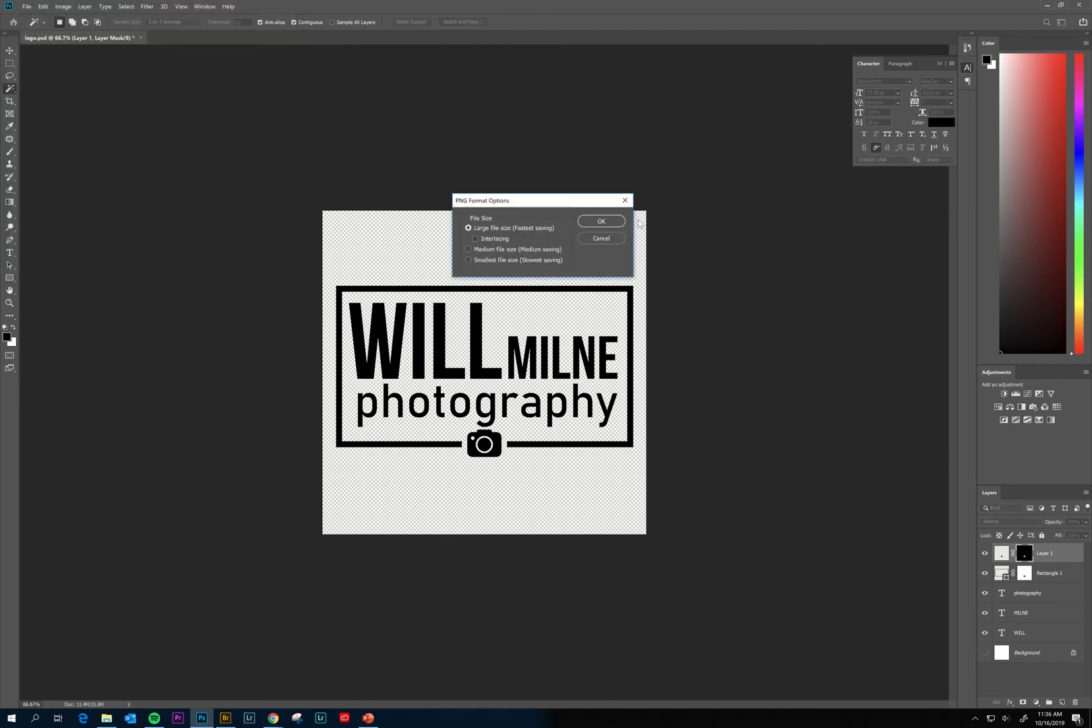
click(605, 221)
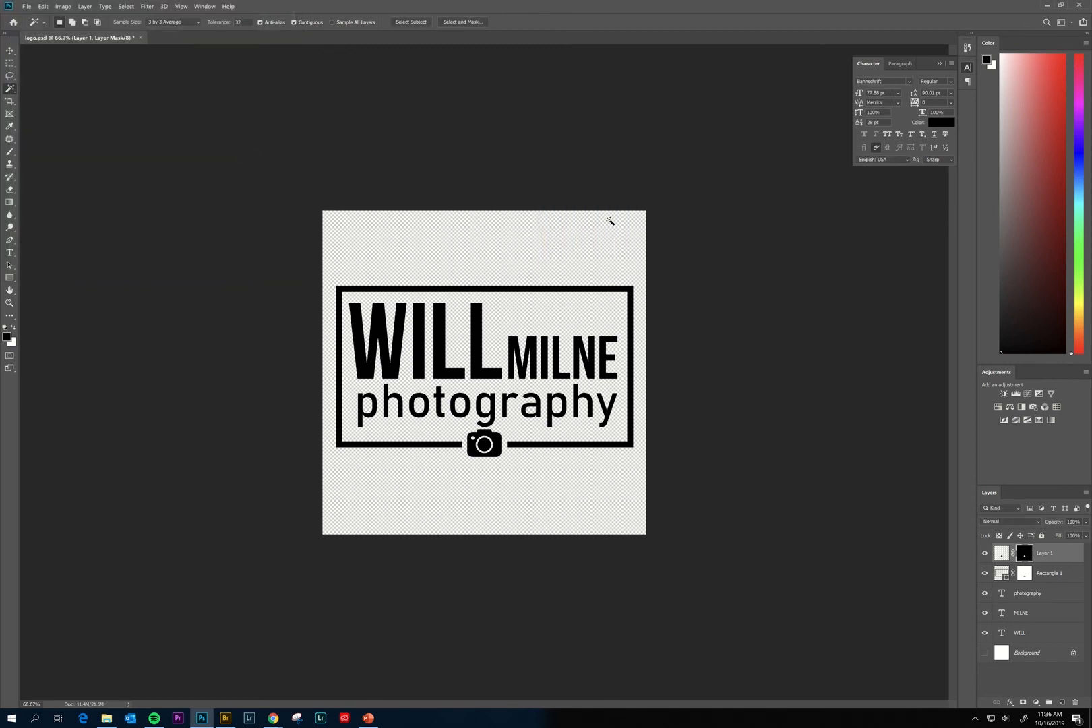